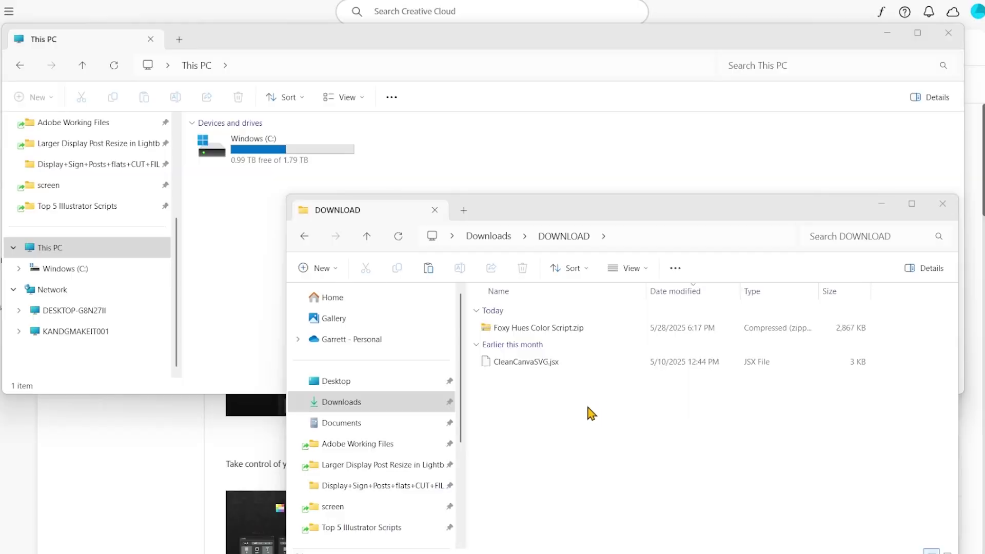
Step: Open the folder Windows (C:) > Program Files > Adobe > Adobe Illustrator 2025 > Presets > en_US > Scripts
double_click(254, 161)
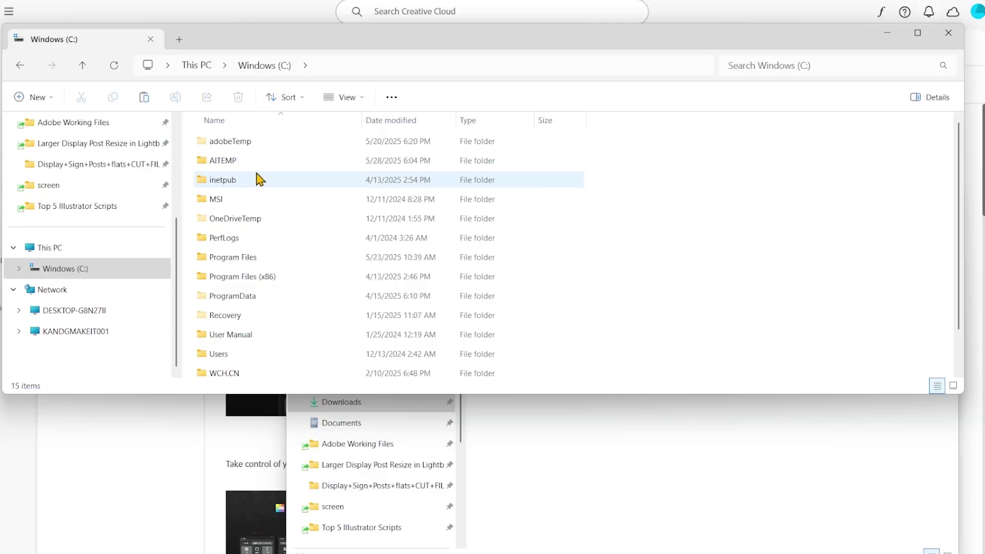
double_click(253, 263)
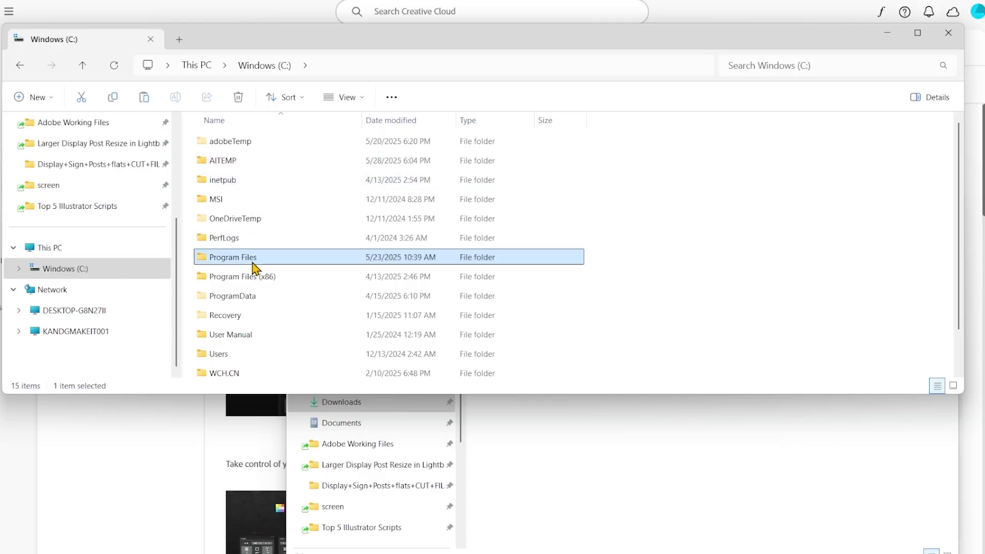
double_click(266, 148)
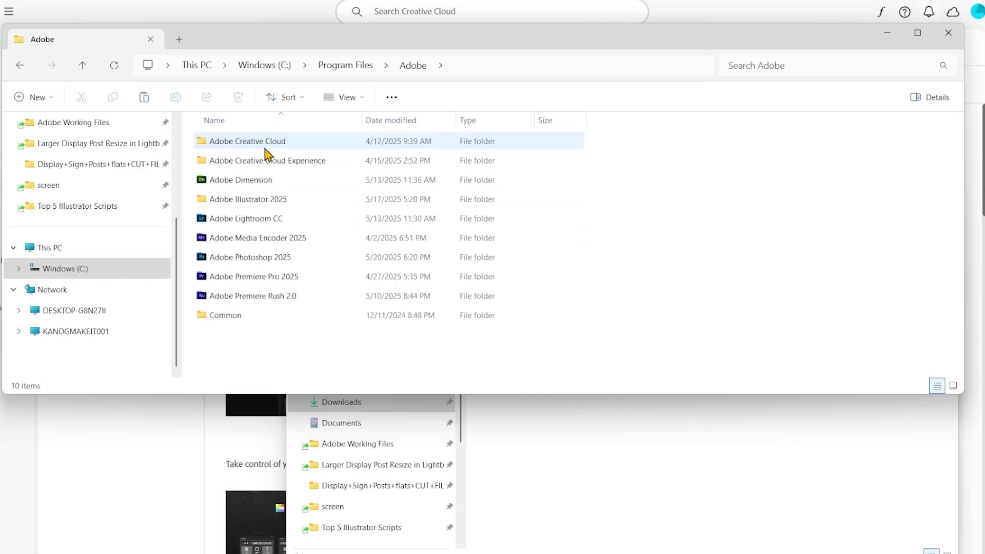
double_click(258, 204)
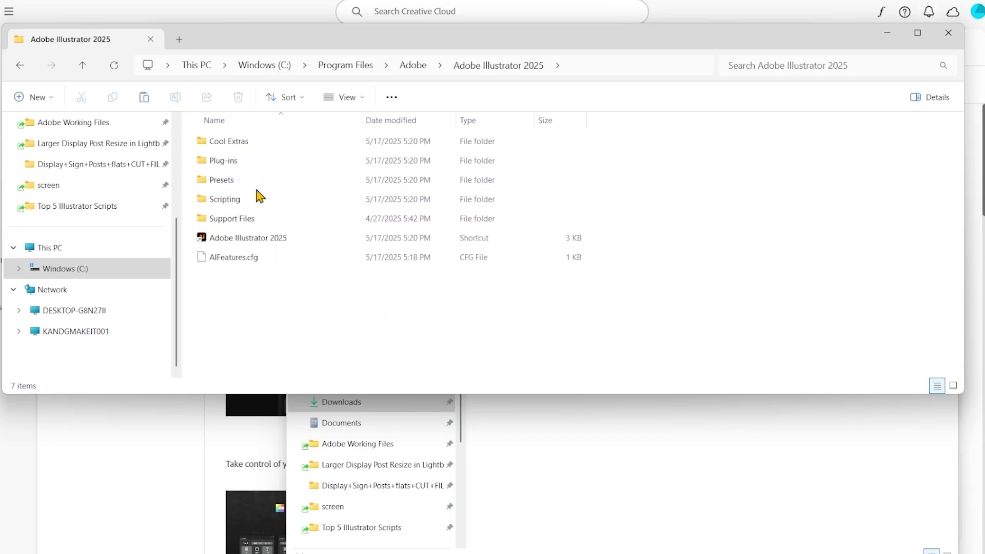
double_click(255, 183)
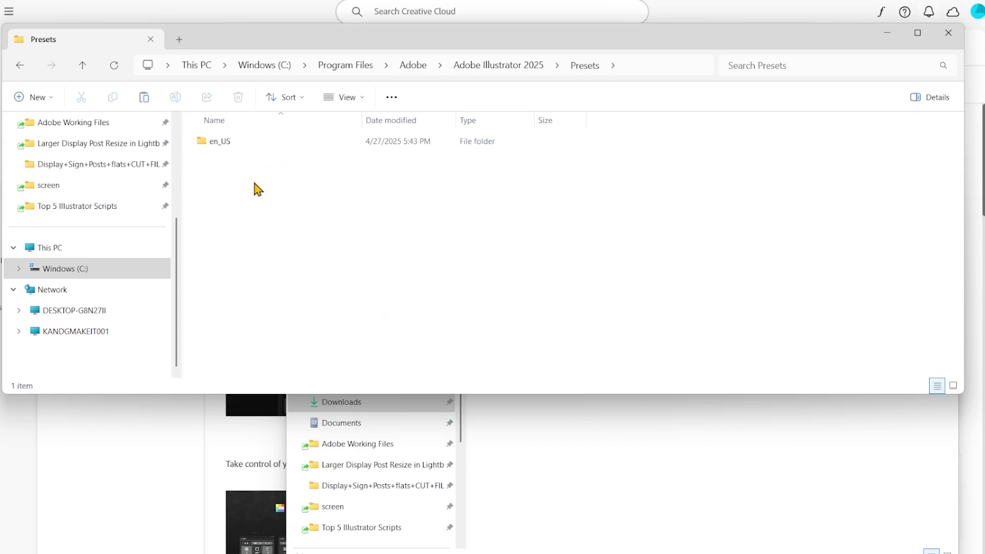
double_click(239, 150)
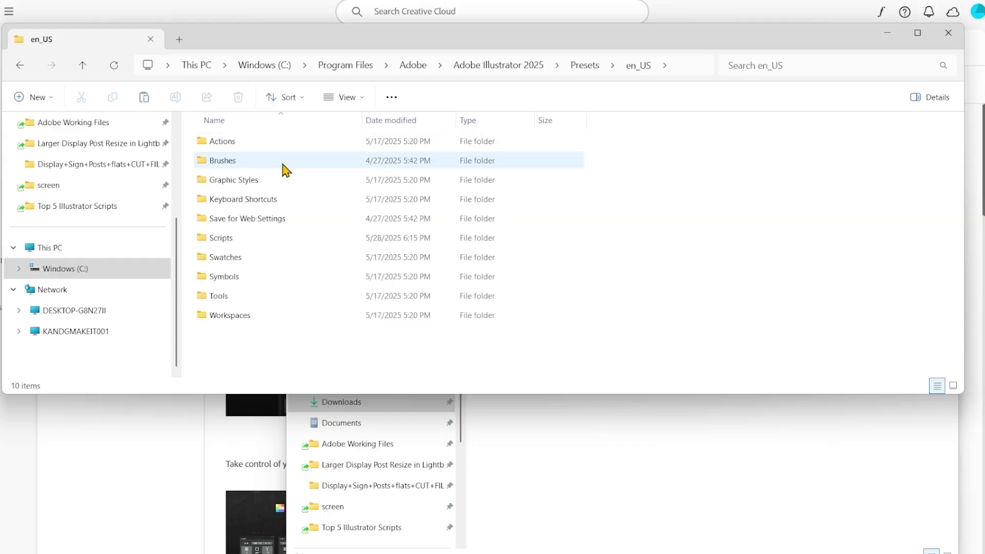
double_click(252, 246)
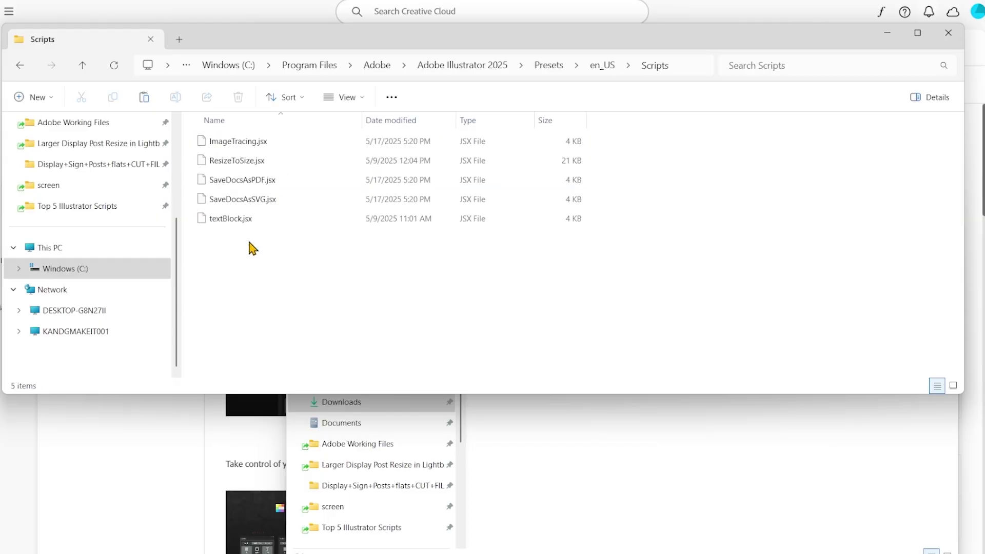
Step: Move CleanCanvaSVG.jsx from the DOWNLOAD folder into Illustrator's Scripts folder, granting the permission required
click(681, 440)
drag(536, 366, 237, 285)
click(460, 226)
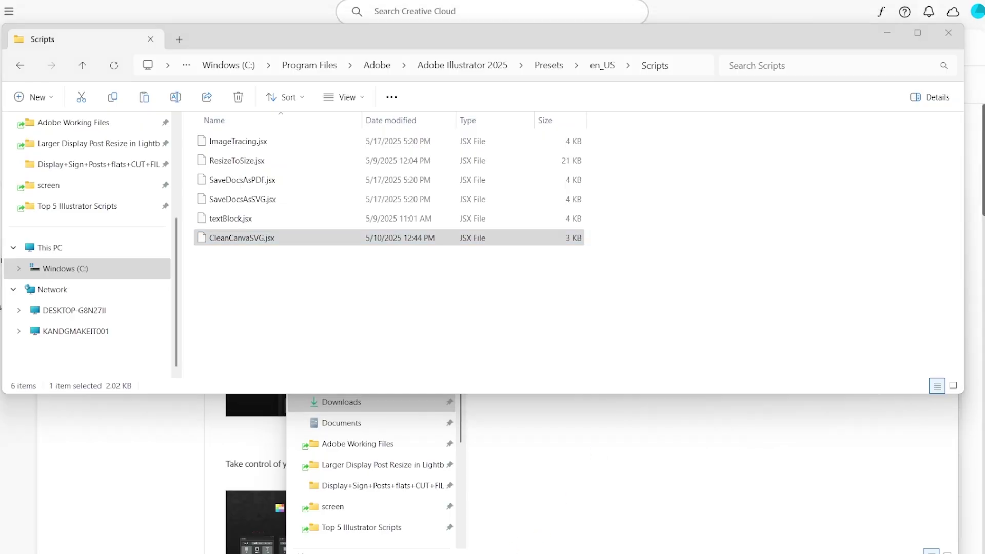
Step: Launch Adobe Illustrator 2025 from the pinned Windows apps
key(super)
click(336, 211)
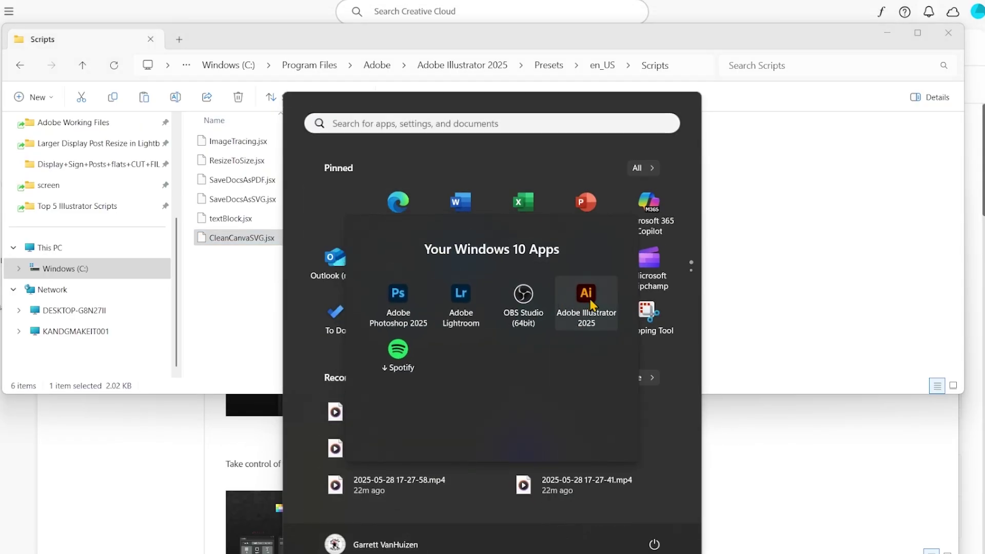
click(564, 303)
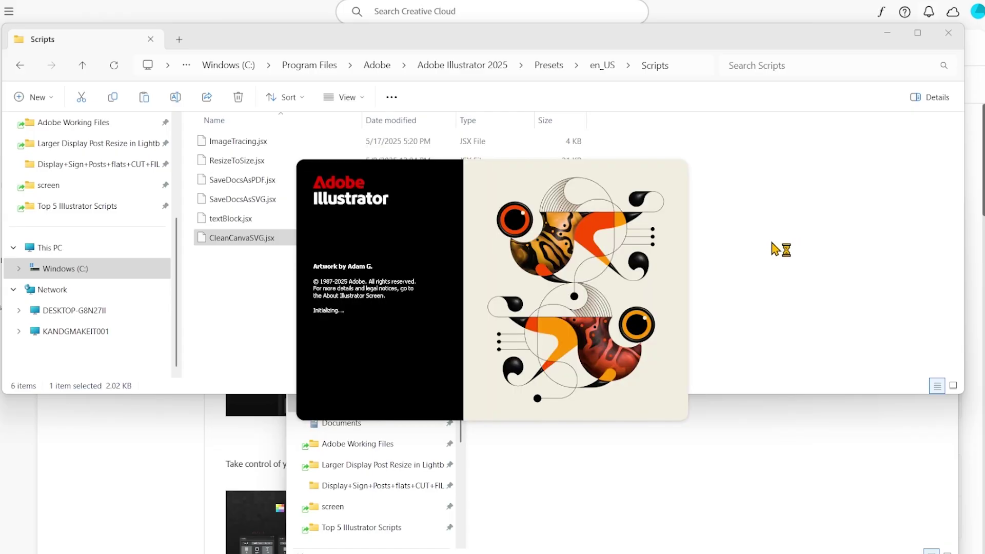
Step: Extract Foxy Hues Color Script.zip from the DOWNLOAD folder to the Desktop, skipping the file that already exists there
click(774, 248)
click(719, 482)
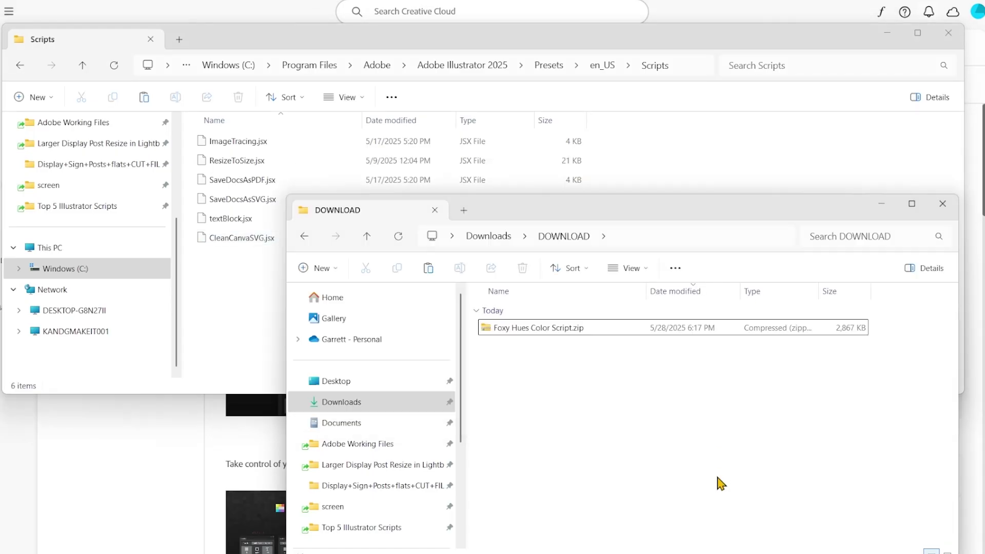
click(528, 331)
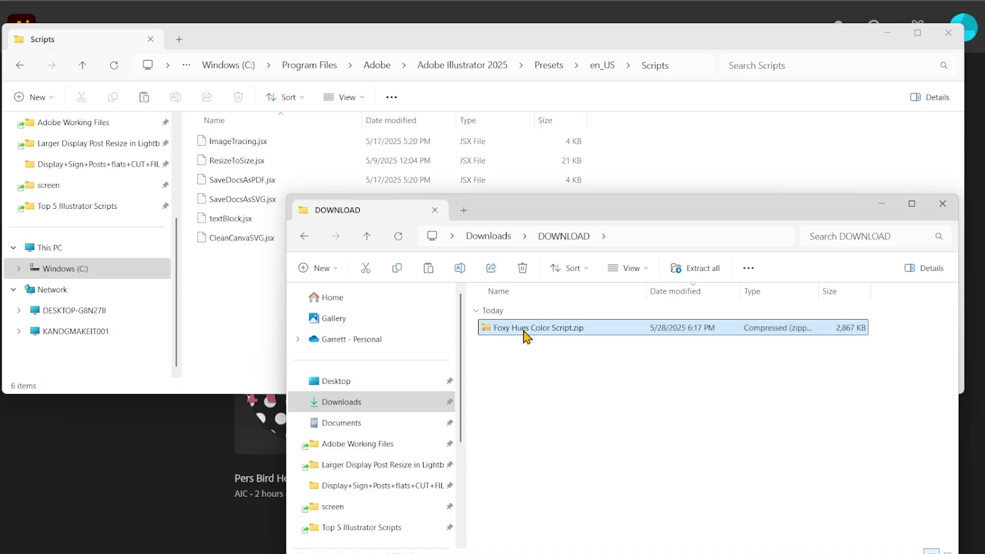
click(700, 272)
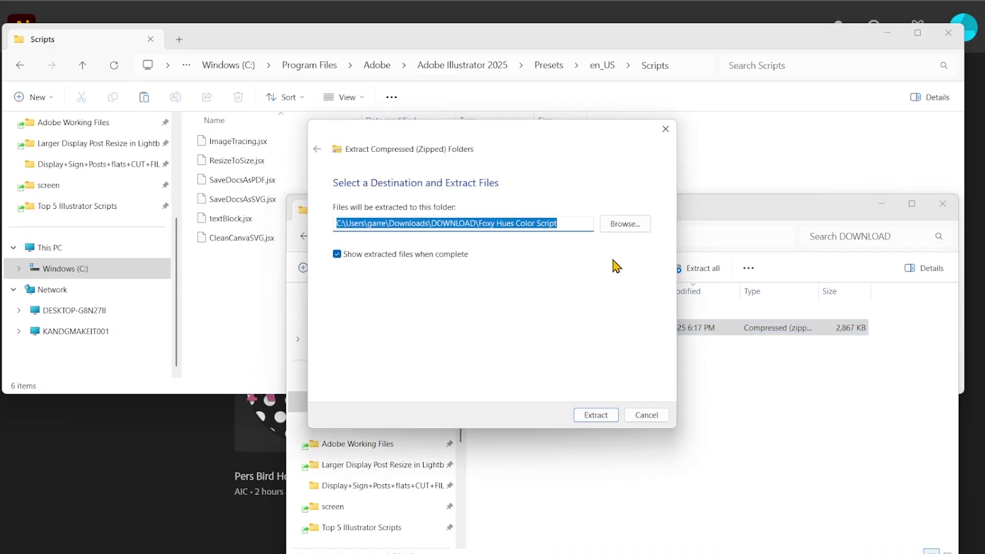
click(622, 229)
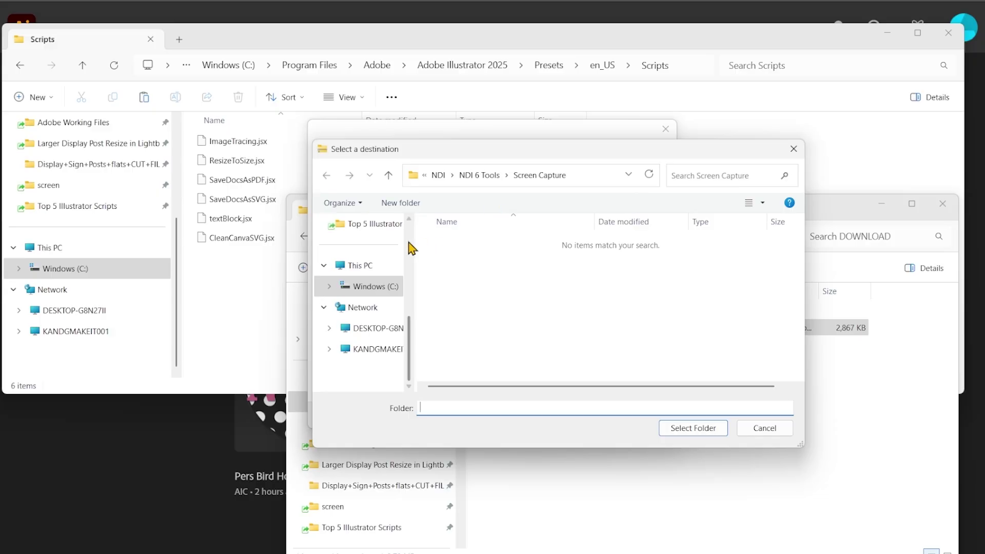
scroll(413, 258, up, 4)
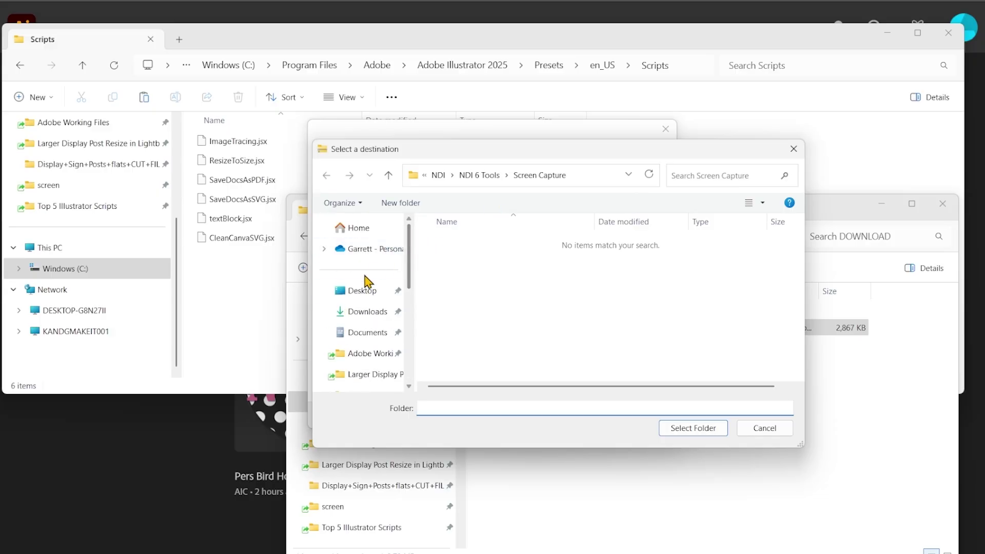
click(362, 291)
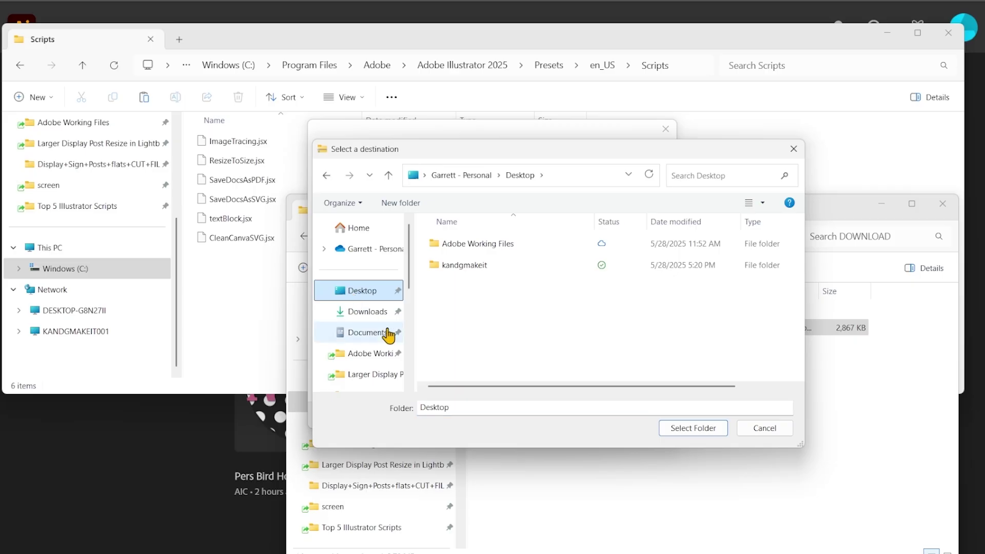
click(717, 435)
click(597, 416)
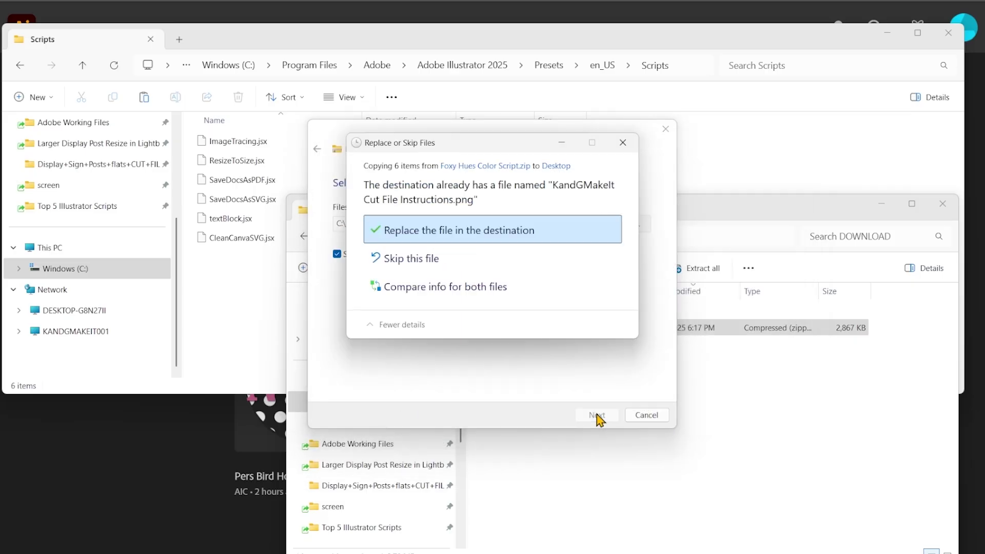
click(478, 259)
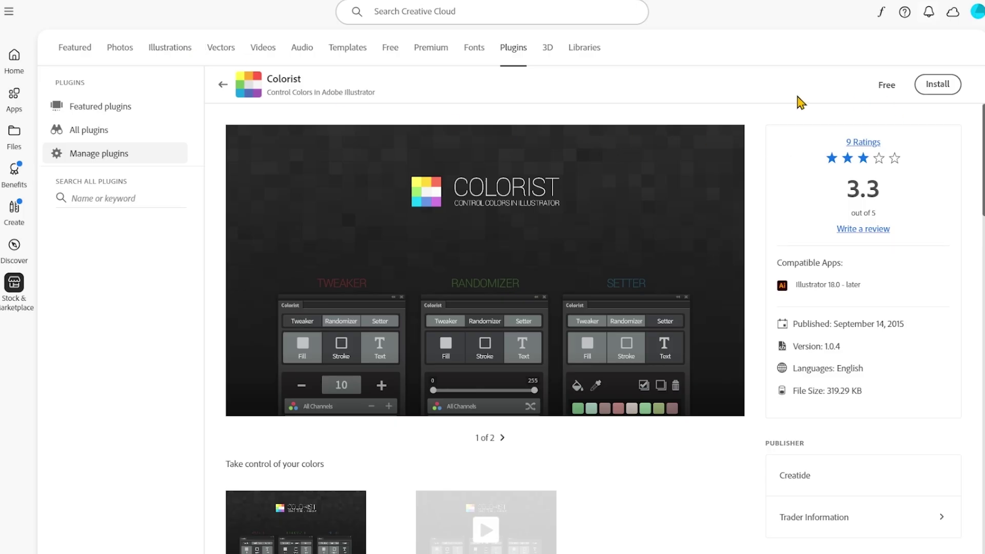
Step: Try to install the Colorist plugin in Creative Cloud, and view the All plugins and Manage plugins pages
click(943, 91)
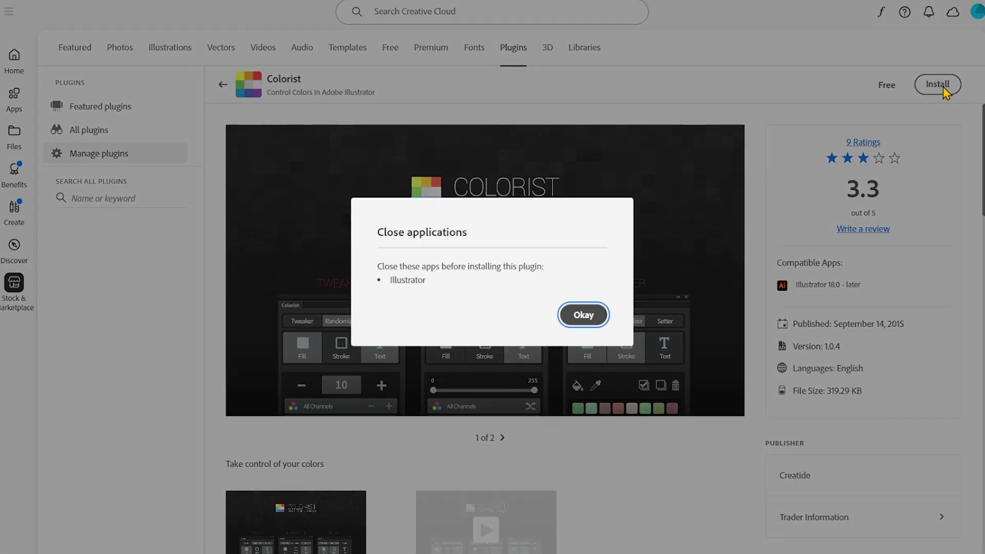
click(584, 317)
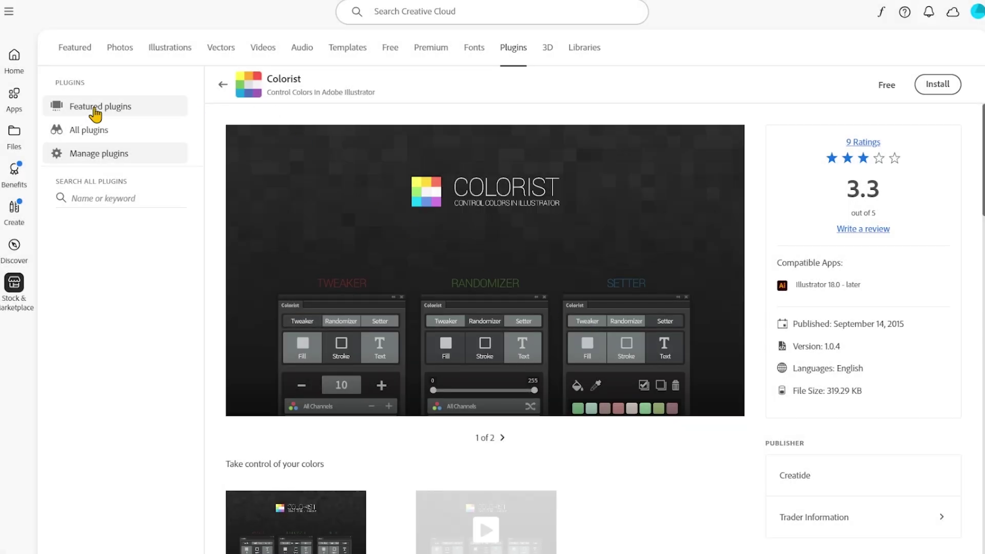
click(88, 135)
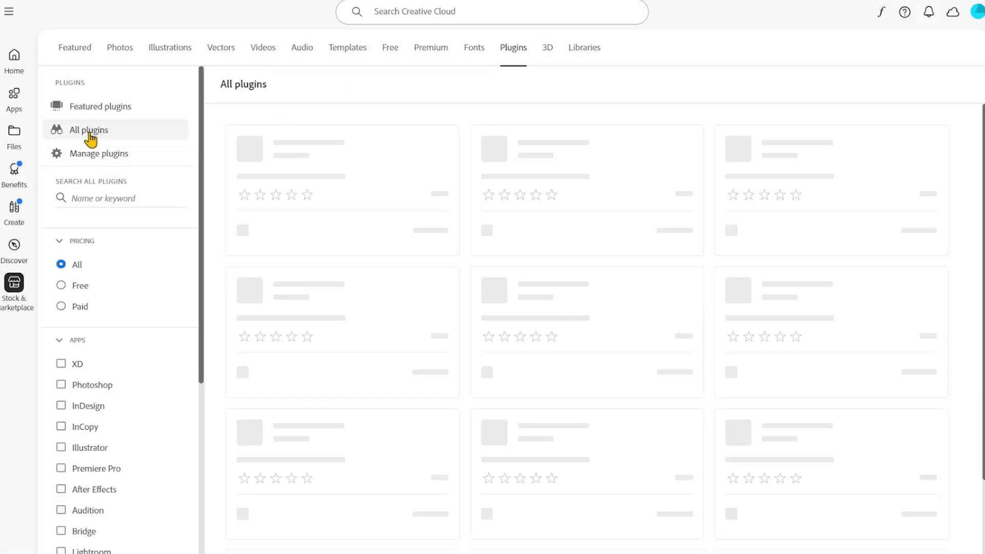
click(100, 155)
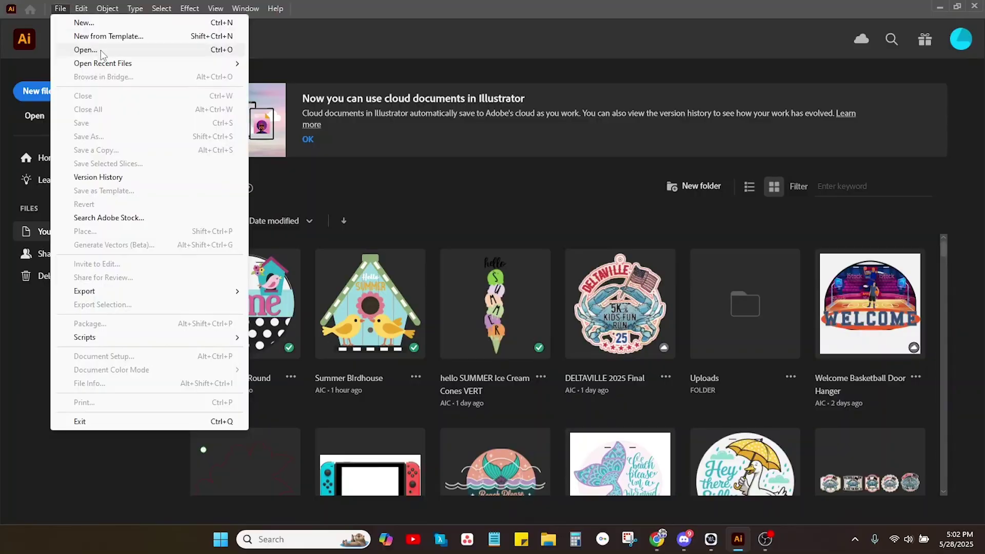
Step: Create a new Illustrator document from the K&G Blank 16inch Foxy Hues TEMPLATE in the Blank Templates folder
click(101, 40)
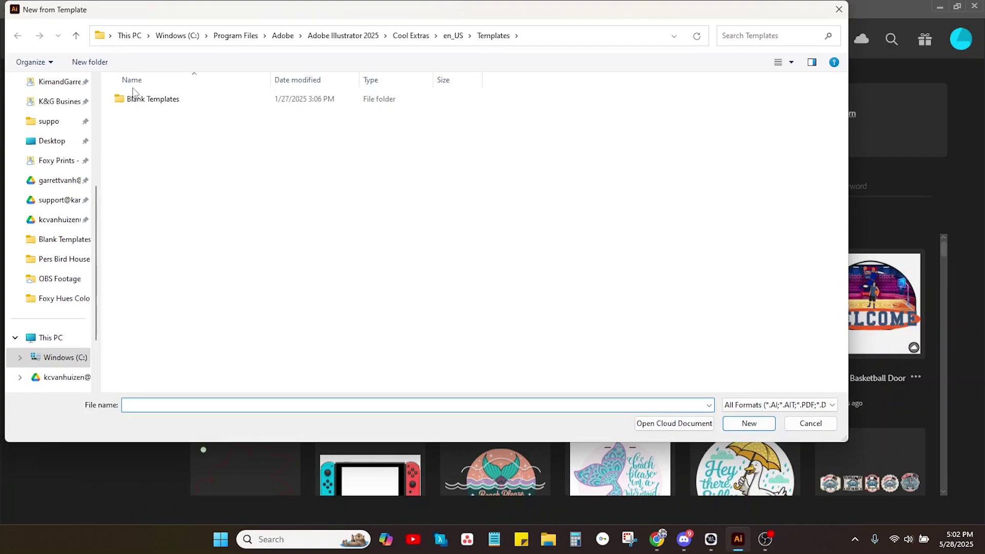
double_click(135, 97)
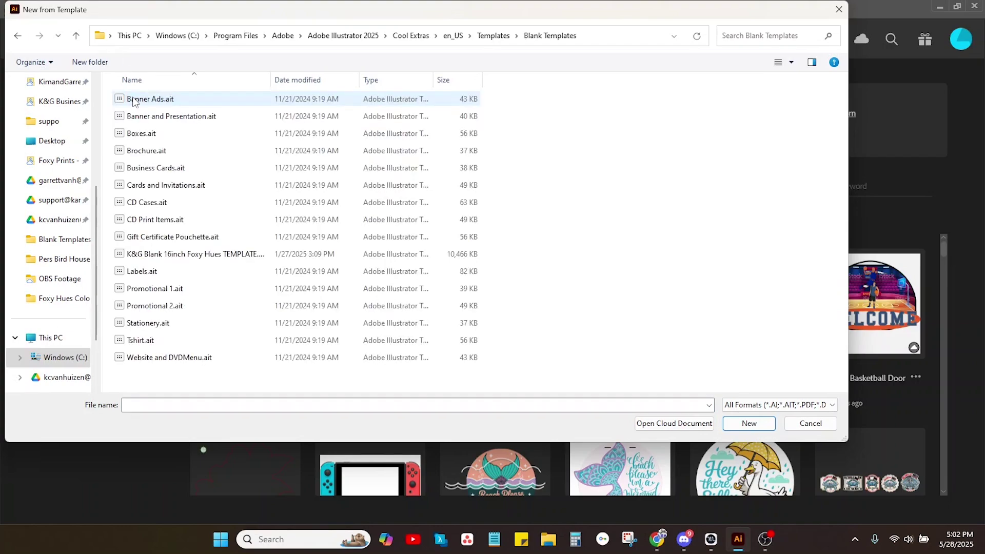
double_click(159, 256)
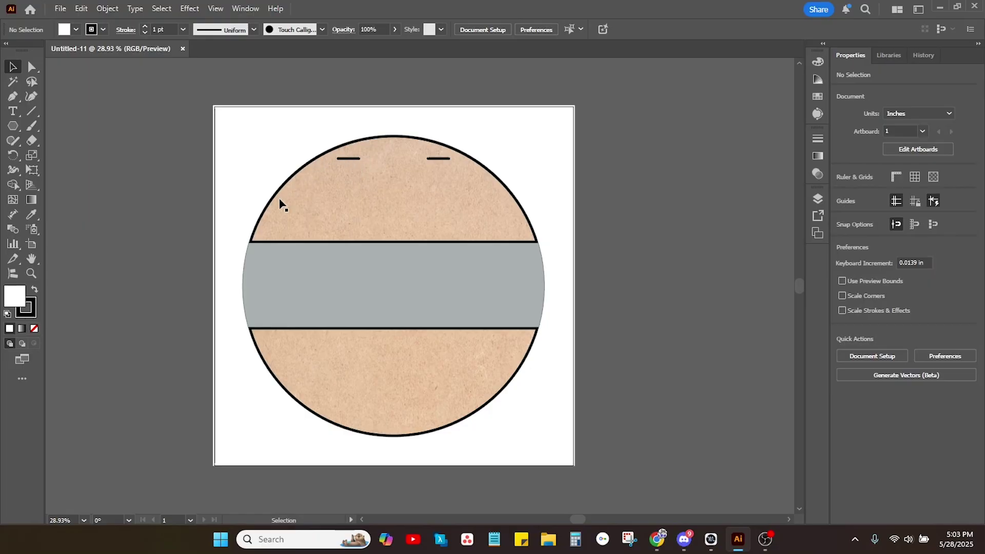
Step: Try moving the grey centre band and the upper black frame off the round sign, and undo both moves
drag(497, 331, 441, 340)
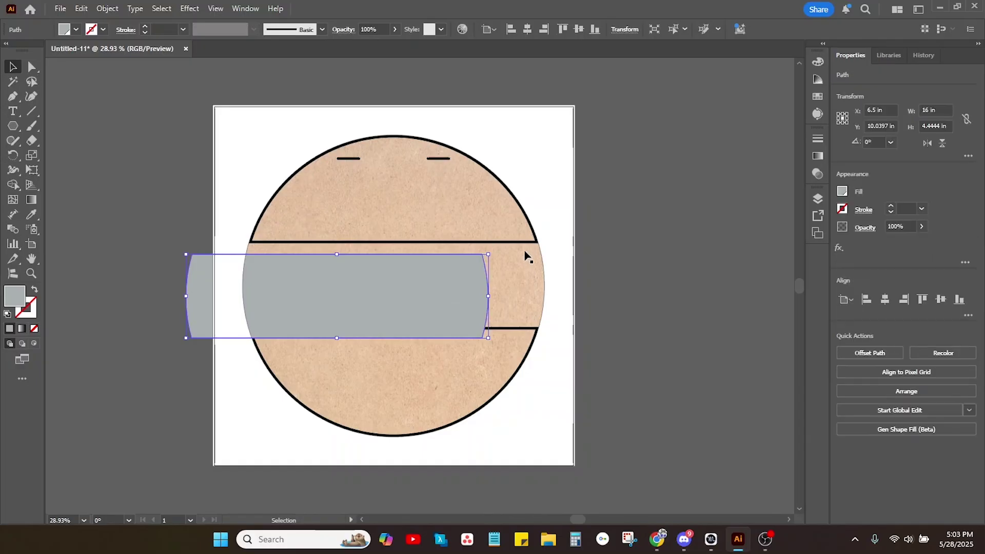
drag(538, 239, 508, 251)
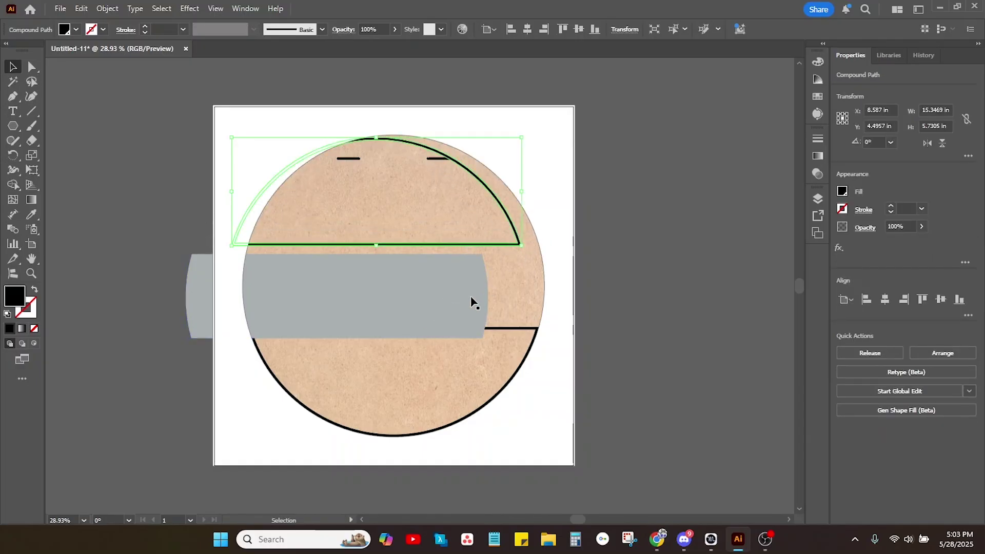
key(ctrl+z)
key(ctrl+z)
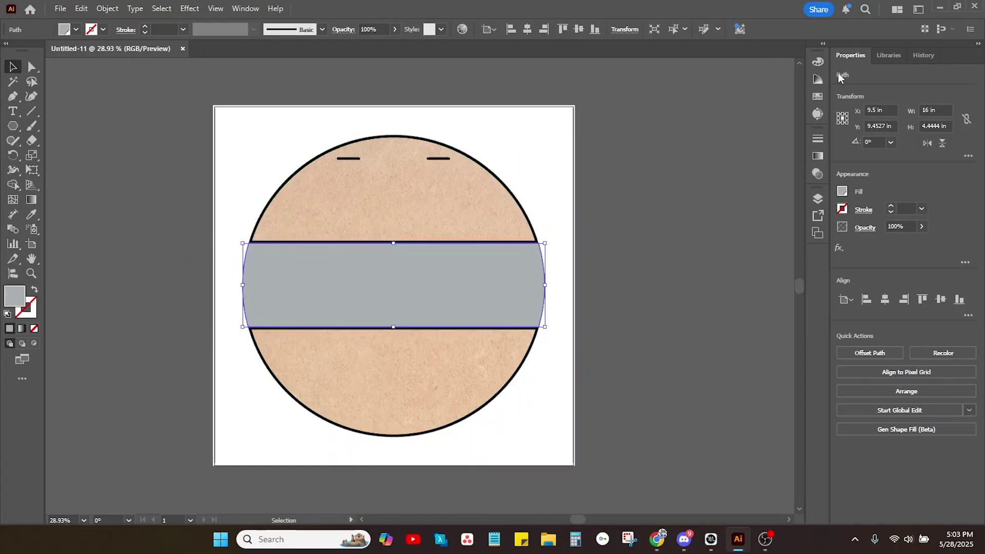
click(694, 253)
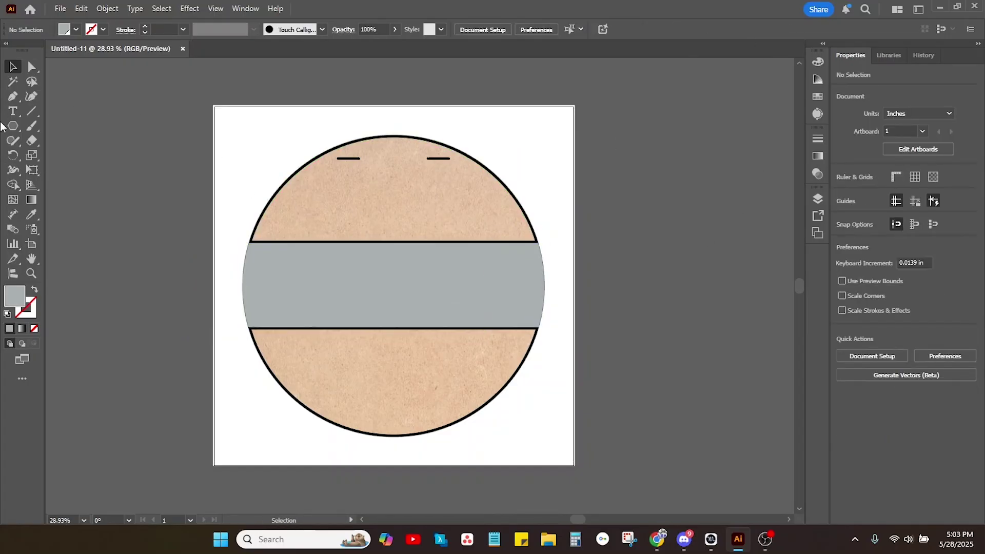
Step: Draw a grey hexagon about 6.24 in wide and 5.52 in high, and place it beside the artboard's left edge
drag(13, 126, 67, 171)
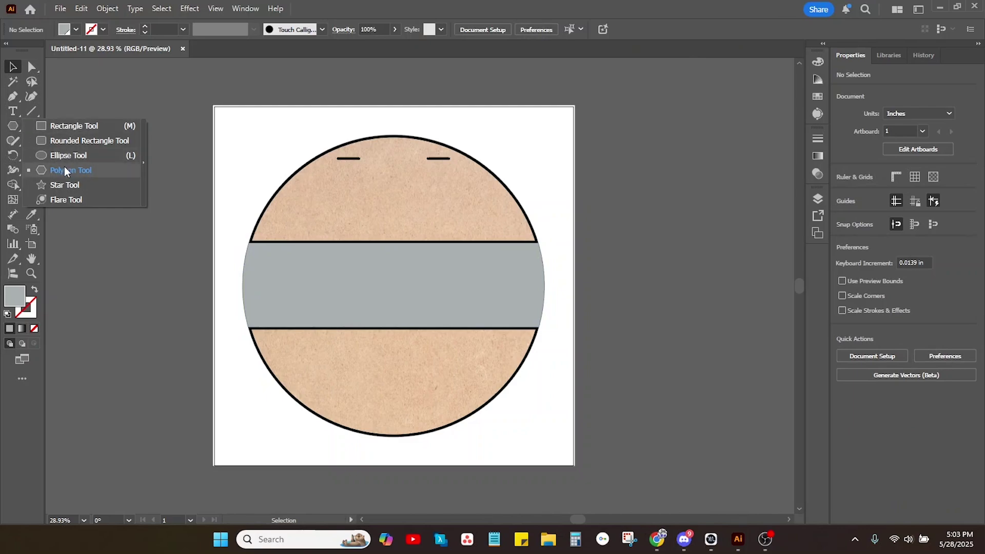
drag(67, 170, 98, 219)
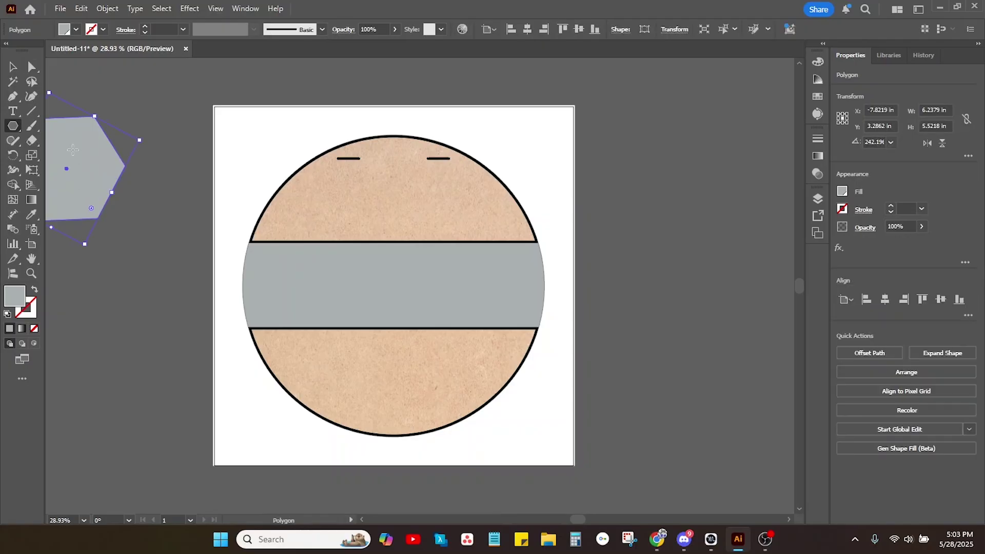
click(13, 68)
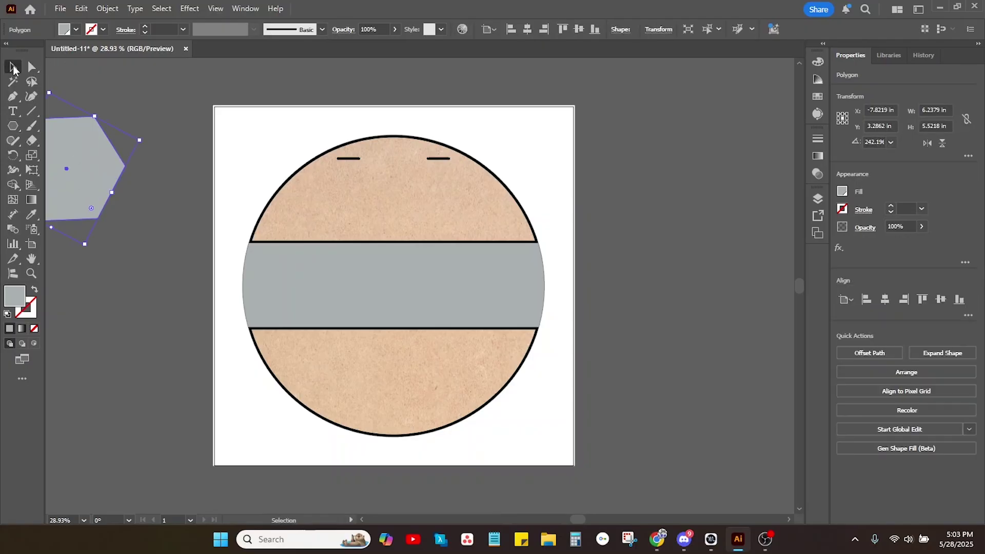
drag(85, 164, 137, 211)
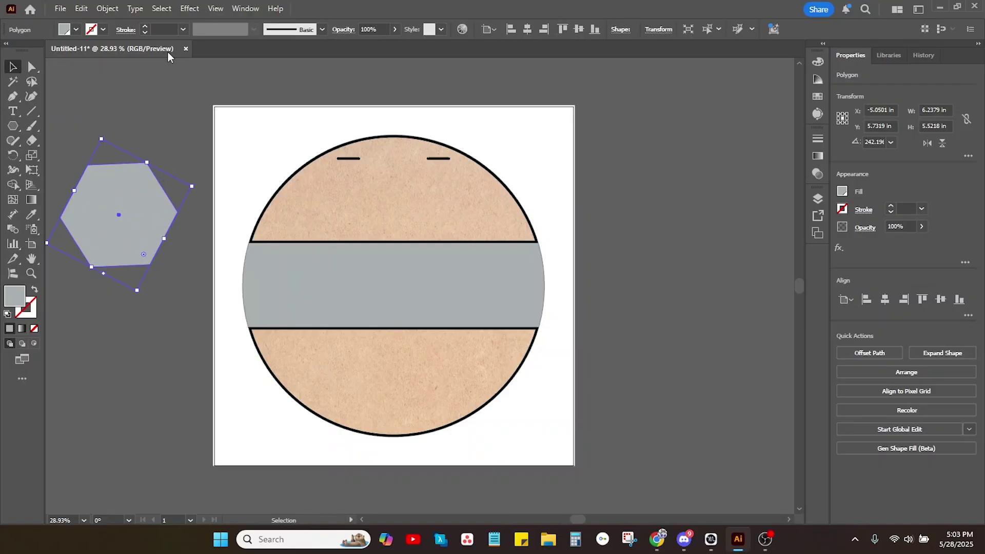
Step: Turn the grey hexagon into a six-petal flower by applying Pucker & Bloat at about 70% bloat
click(189, 9)
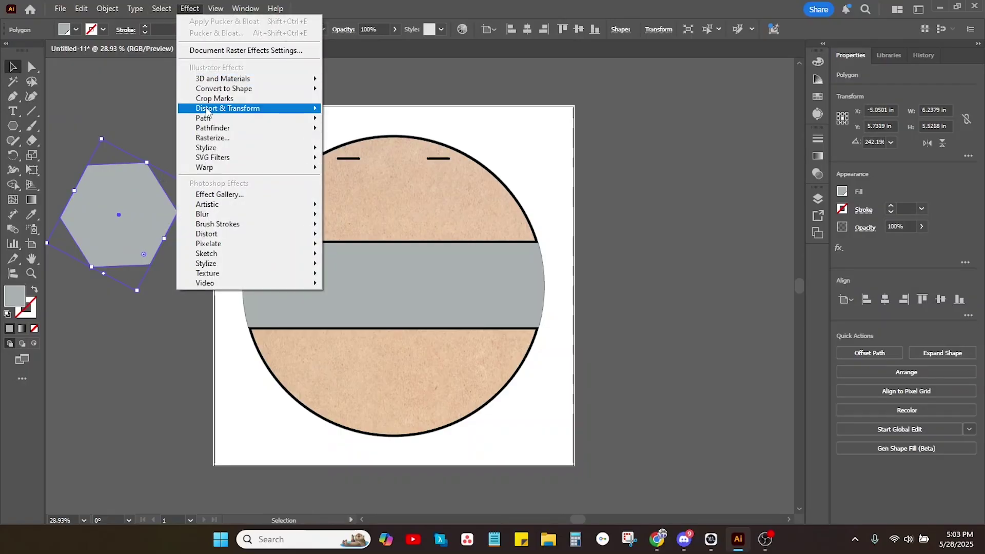
mouse_move(208, 111)
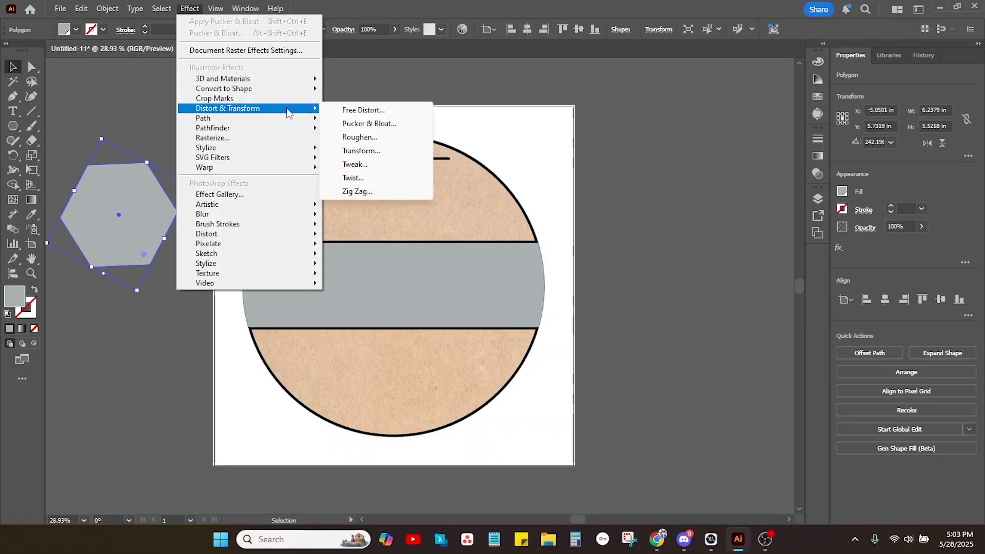
click(359, 124)
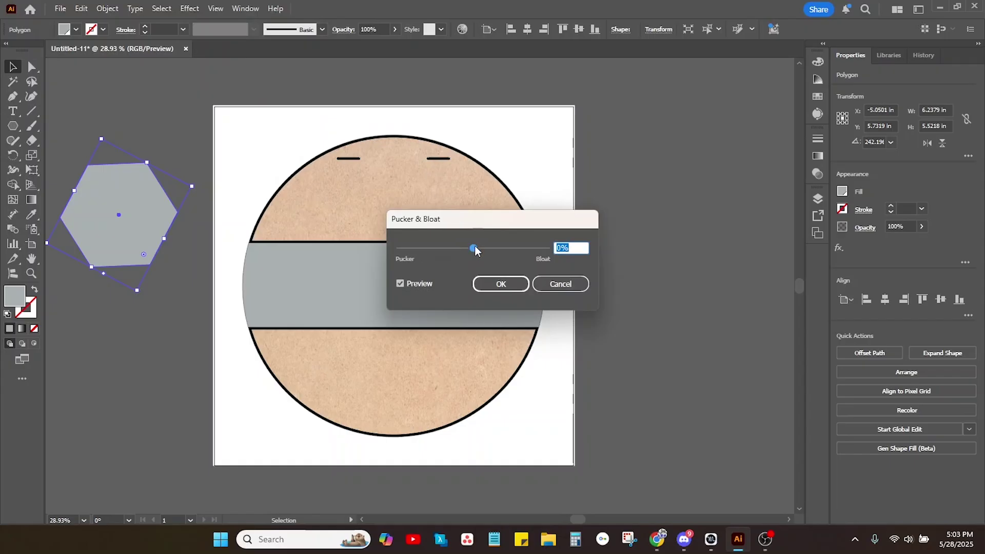
drag(477, 250, 499, 253)
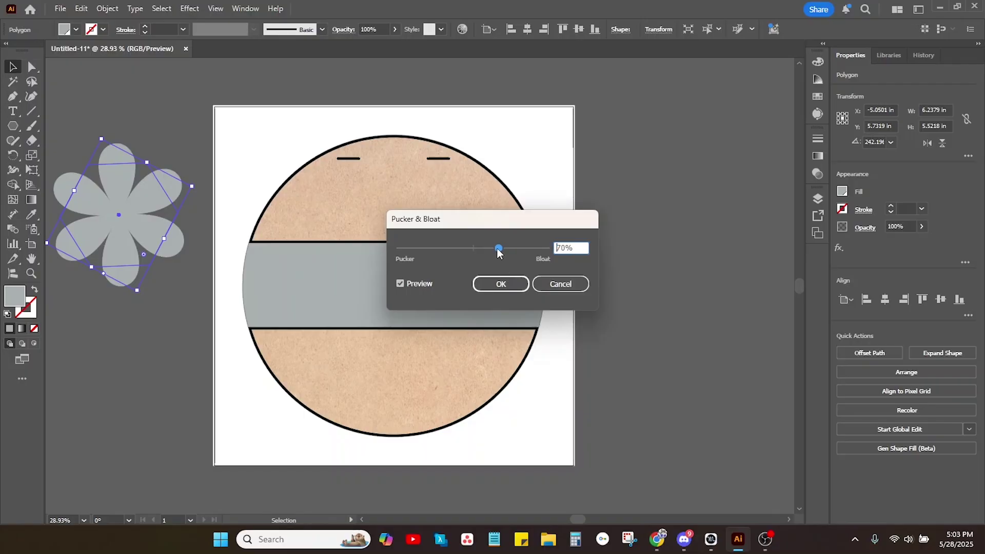
click(502, 284)
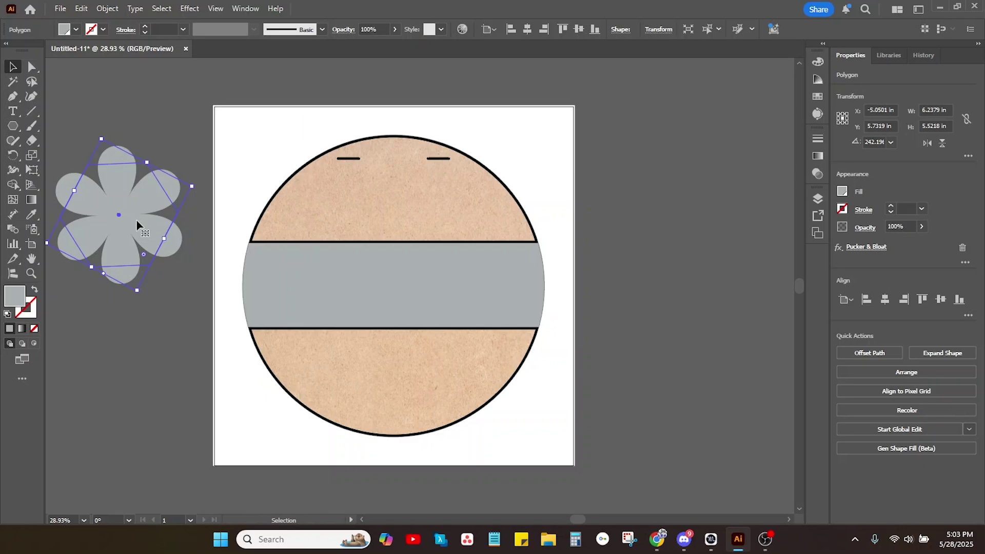
Step: Expand the appearance of the flower shape into a plain path
click(107, 11)
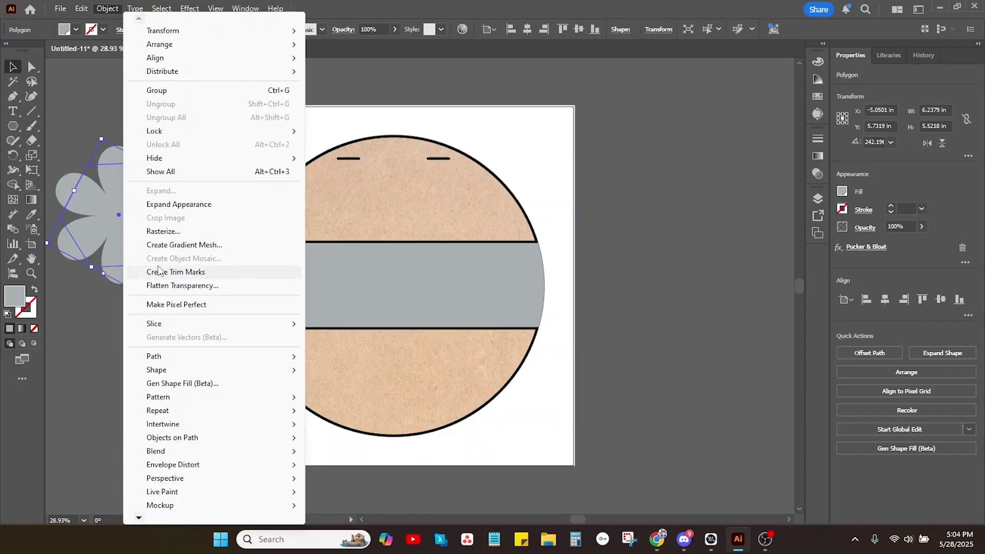
click(166, 205)
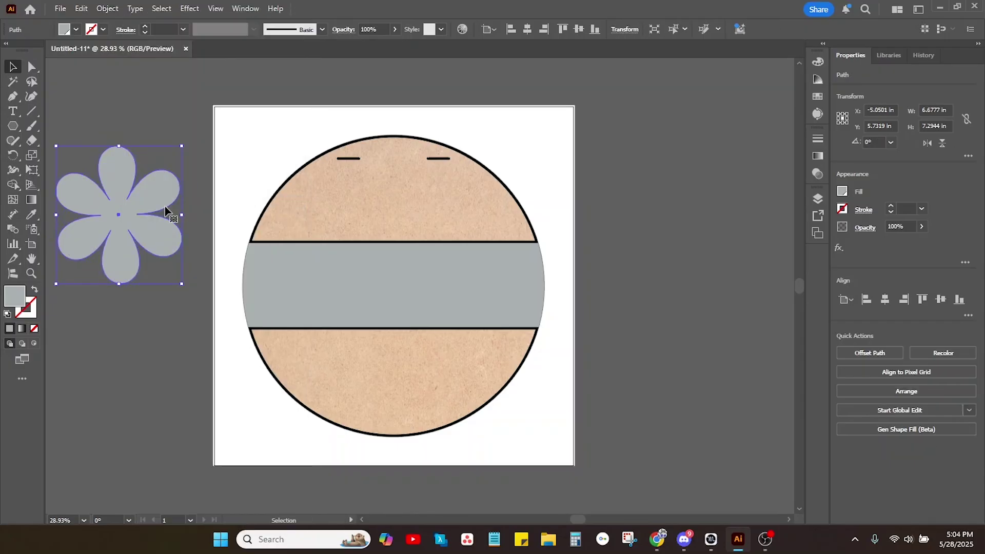
click(113, 365)
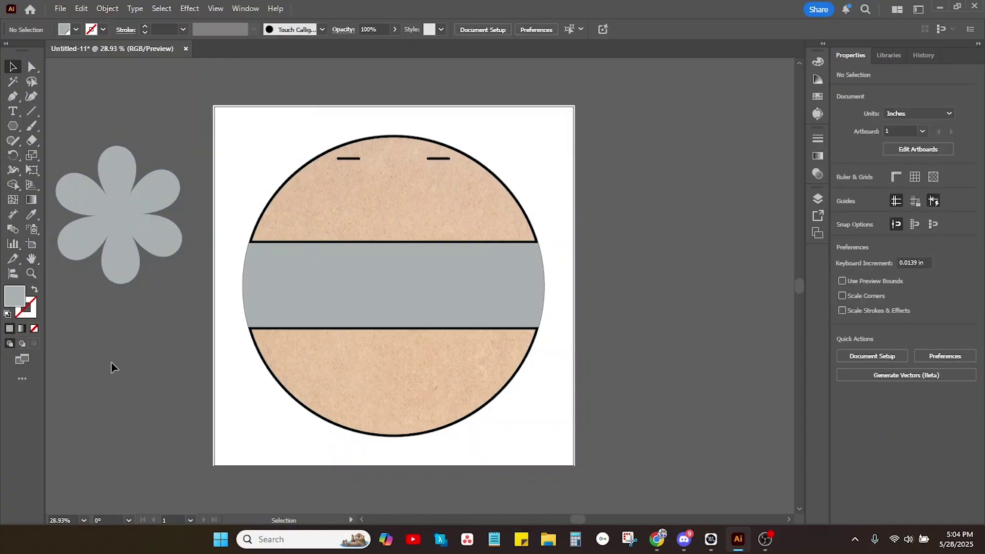
Step: Release the lower black frame's compound path and unite its pieces into one solid black segment
click(319, 334)
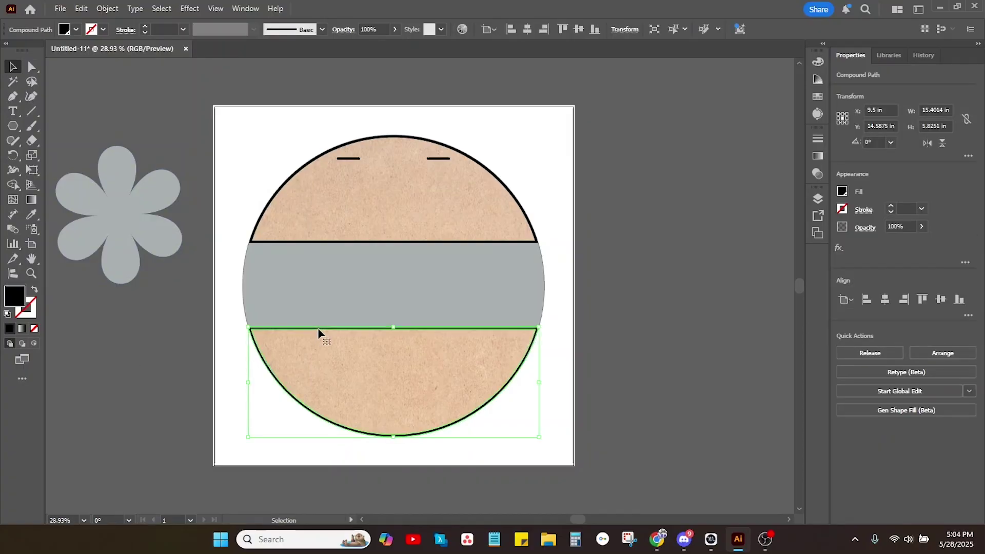
drag(318, 334, 275, 365)
key(ctrl+z)
click(864, 356)
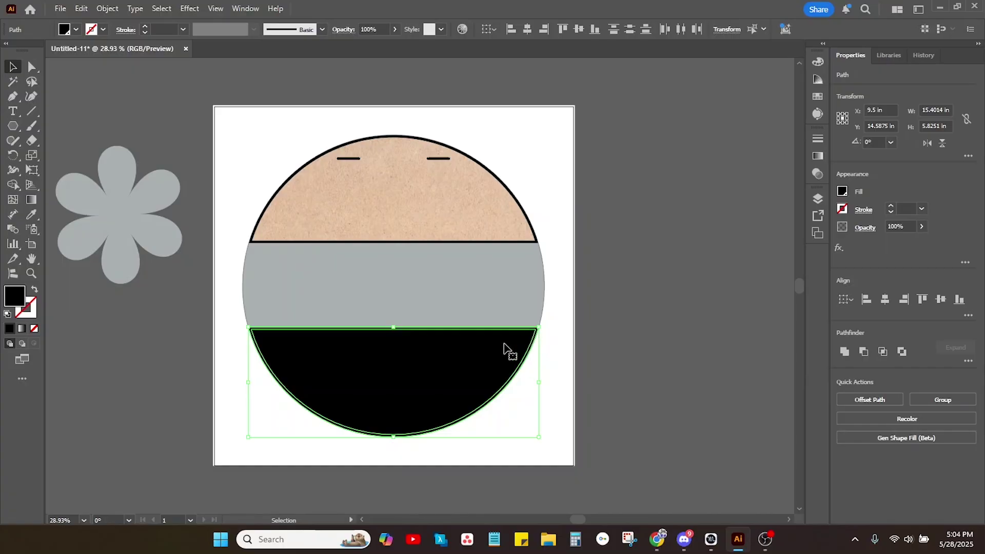
click(843, 353)
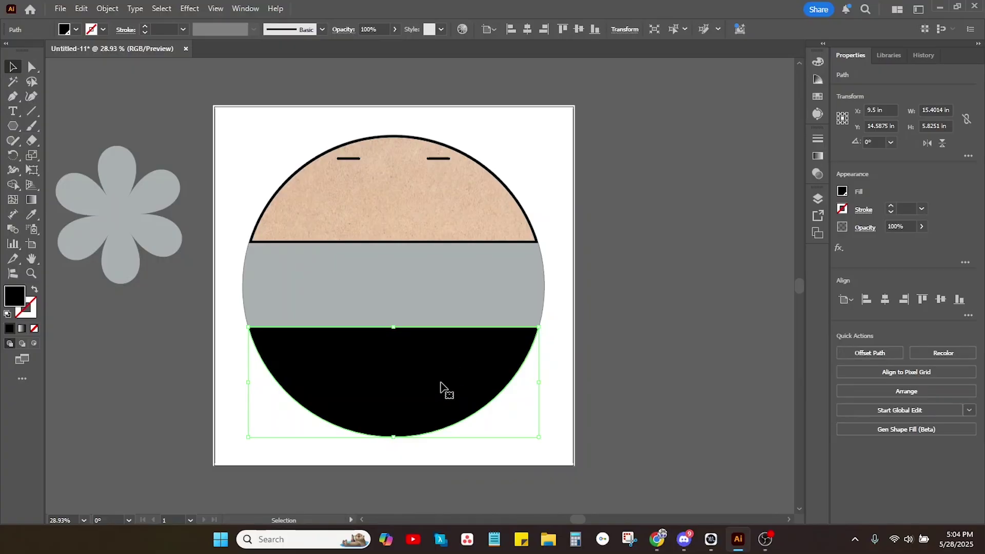
Step: Place the flower on the black lower segment and scale it down to about 3.21 in wide and 3.45 in high
click(118, 218)
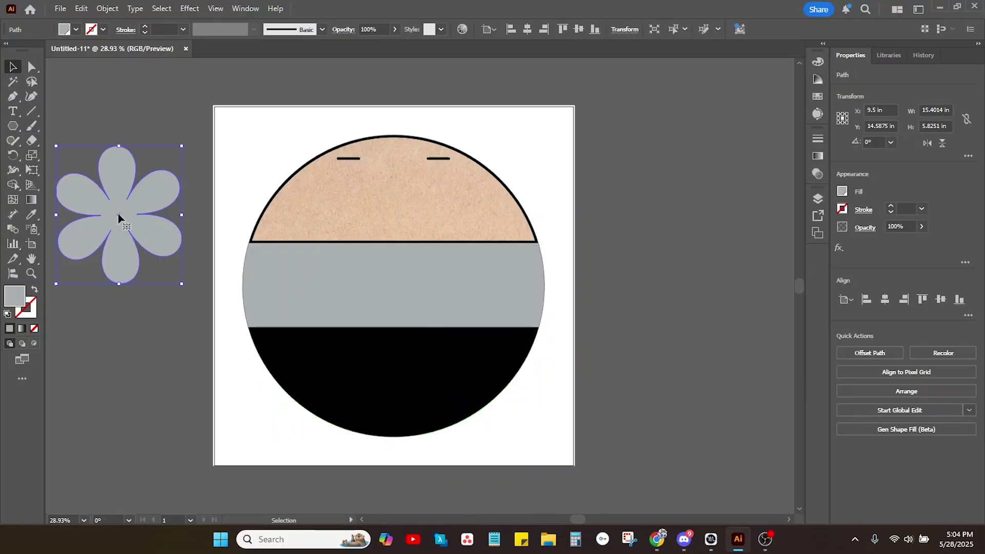
drag(118, 218, 370, 396)
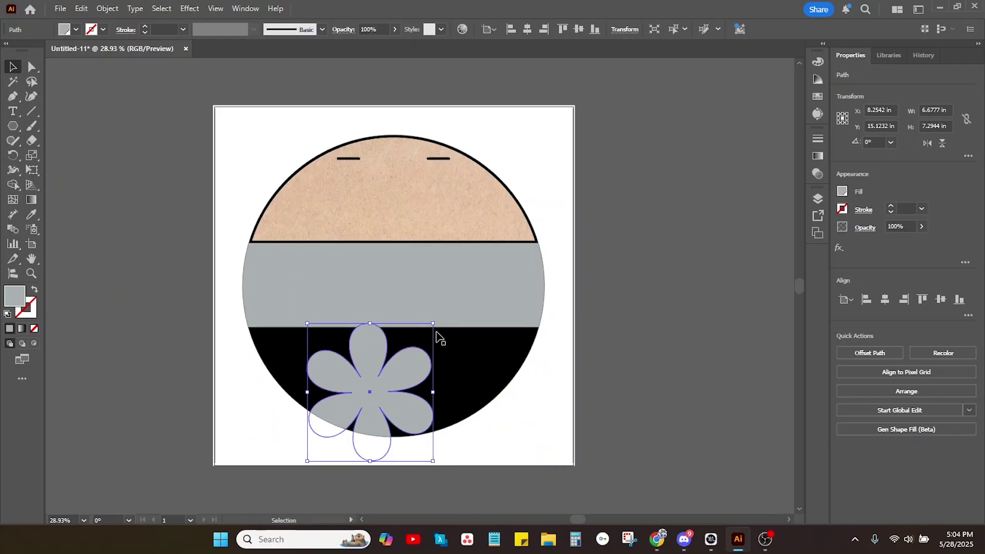
drag(376, 388, 370, 395)
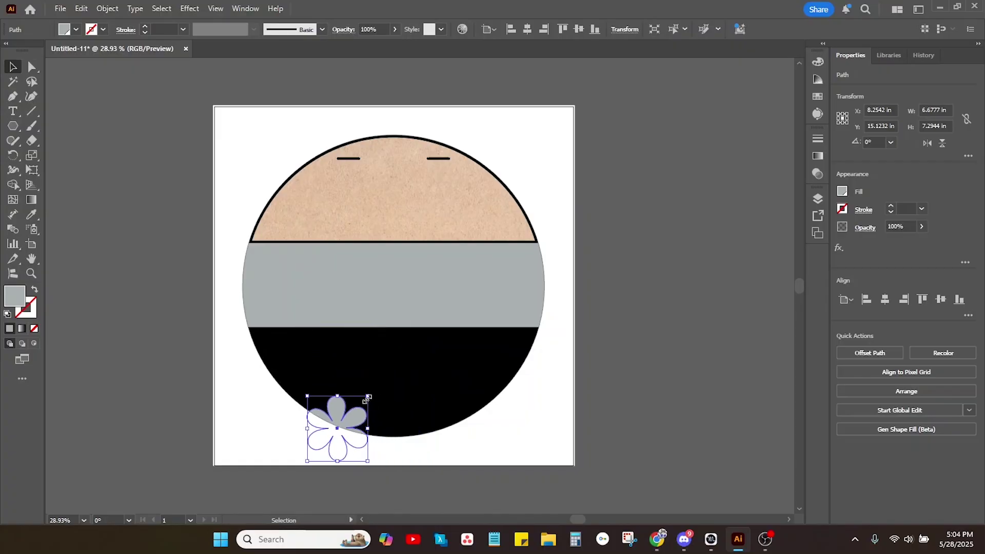
drag(338, 431, 387, 378)
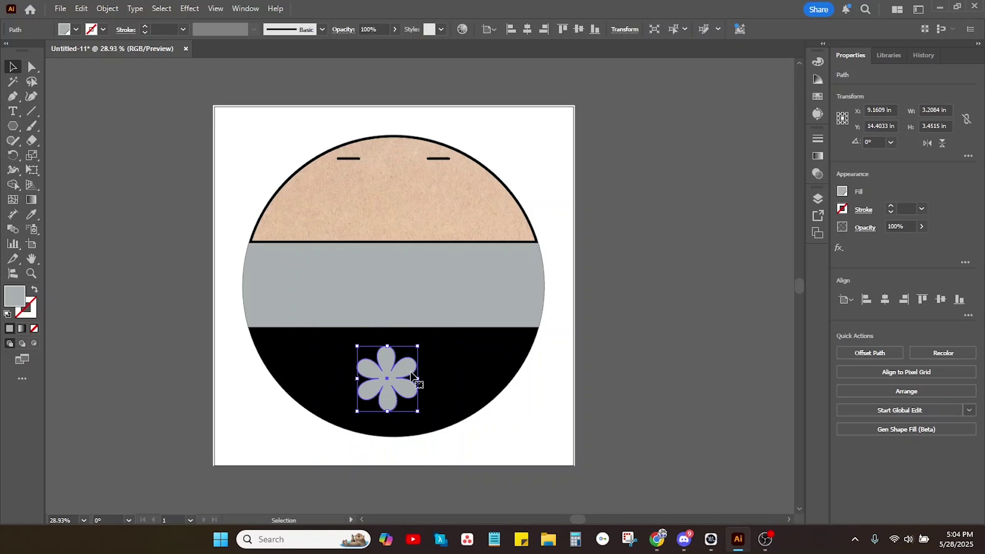
Step: Fill the black segment with flowers using the Fillinger script at max 20, min 4 and random rotation, and move the original flower off the artboard
shift+click(470, 365)
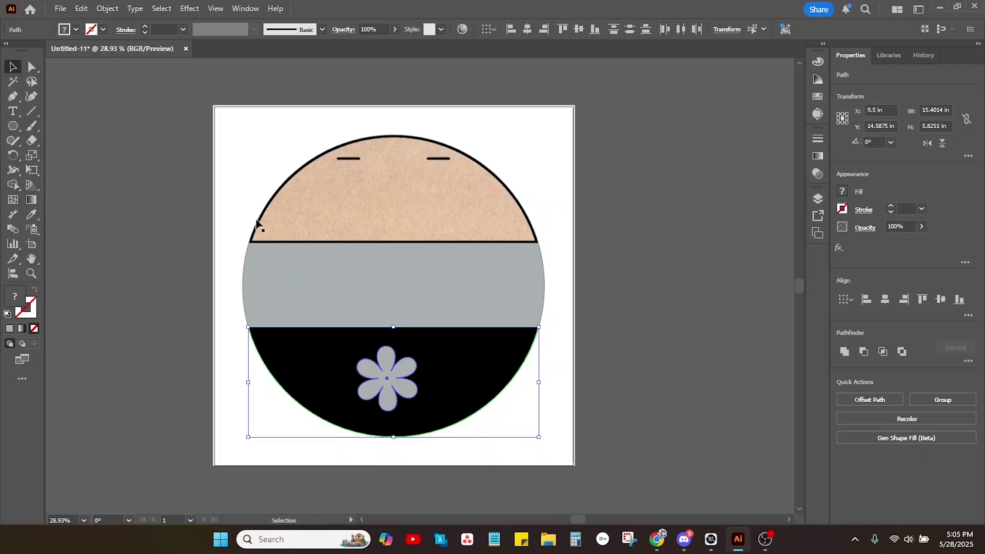
click(60, 8)
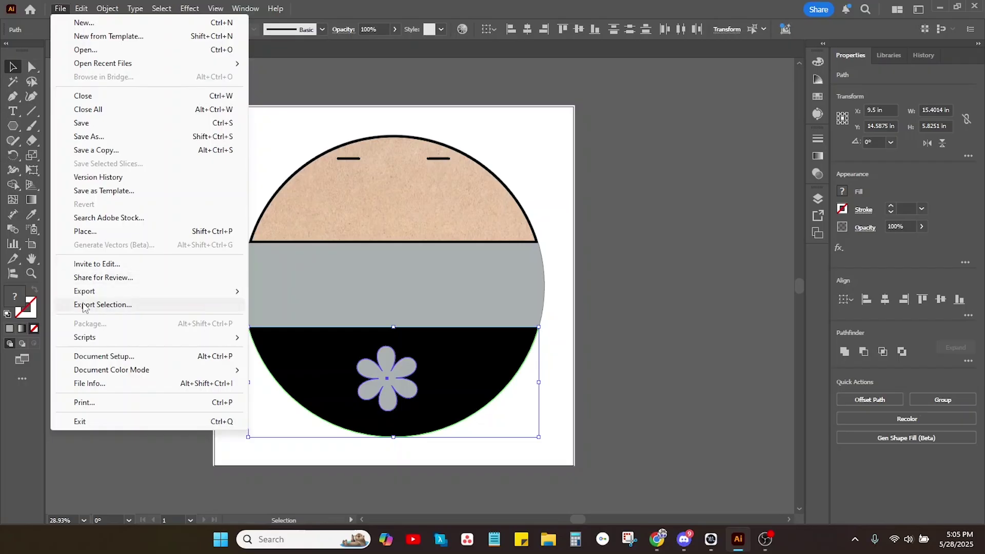
mouse_move(234, 337)
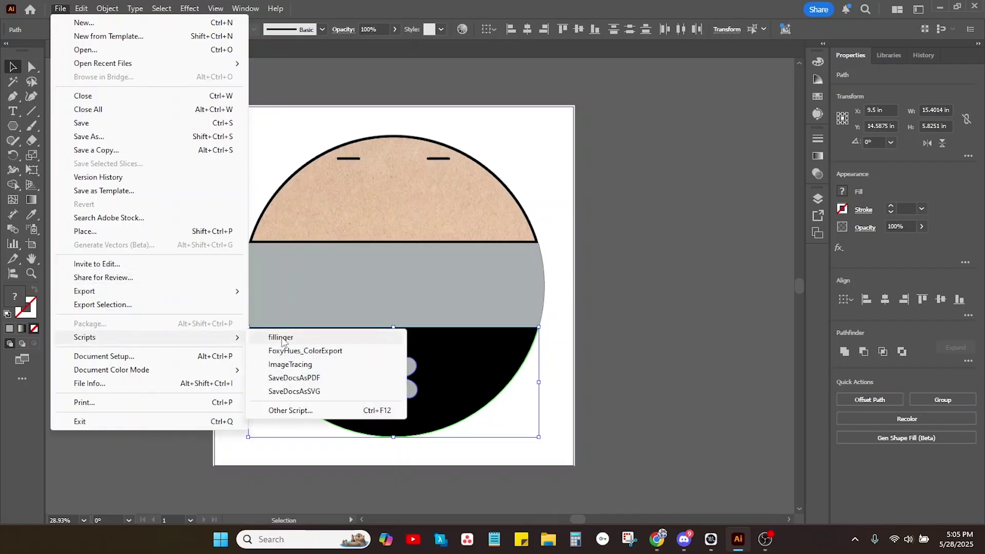
click(281, 338)
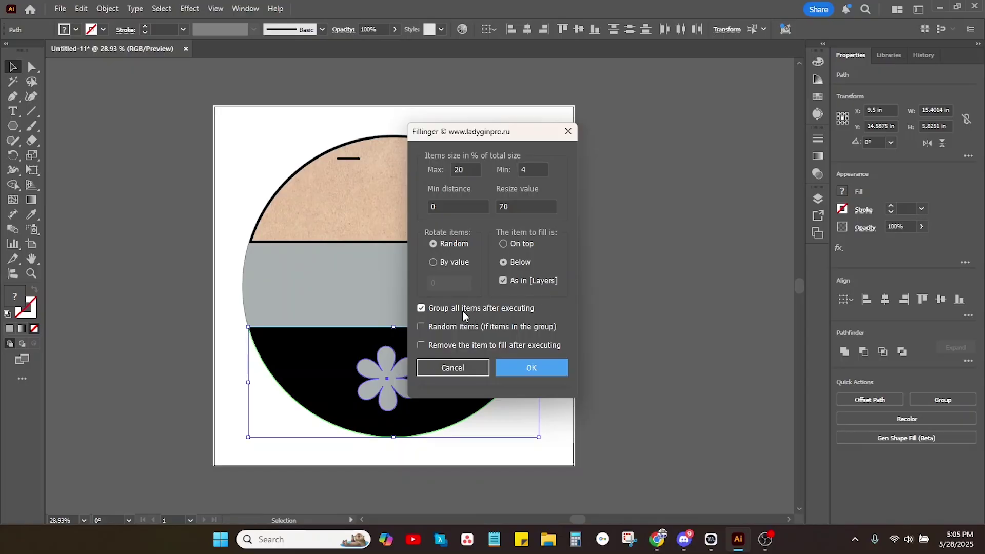
click(545, 373)
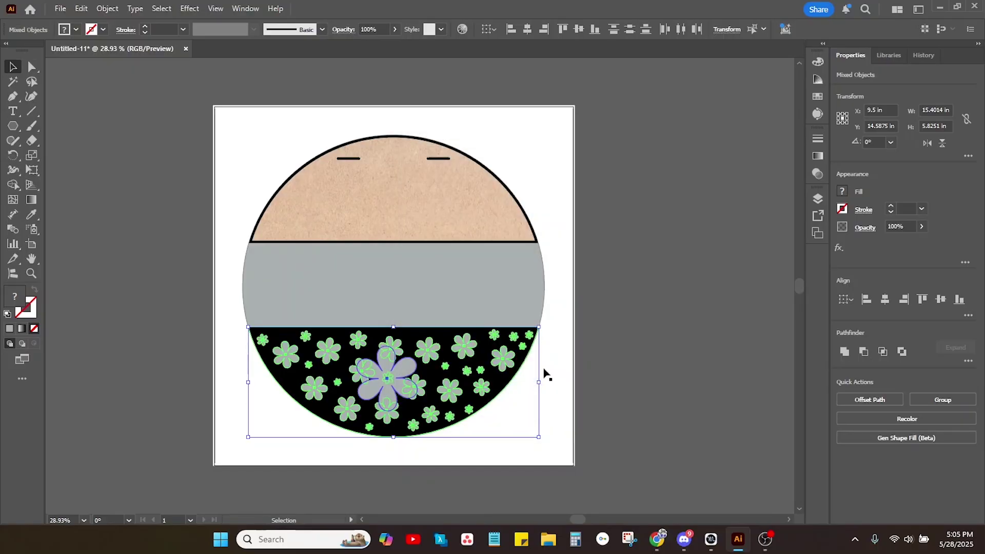
click(618, 343)
drag(385, 375, 131, 263)
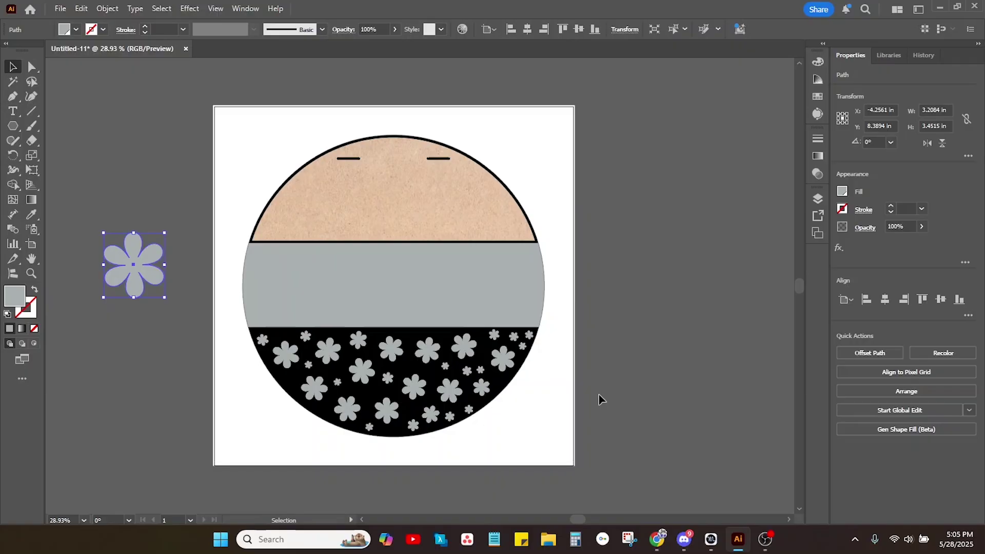
click(465, 349)
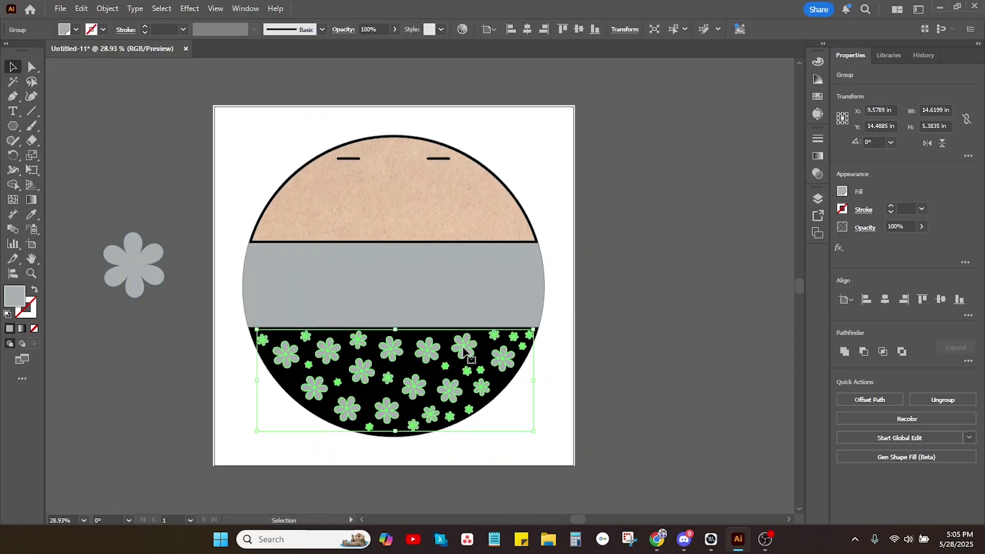
click(649, 352)
click(495, 365)
right_click(510, 361)
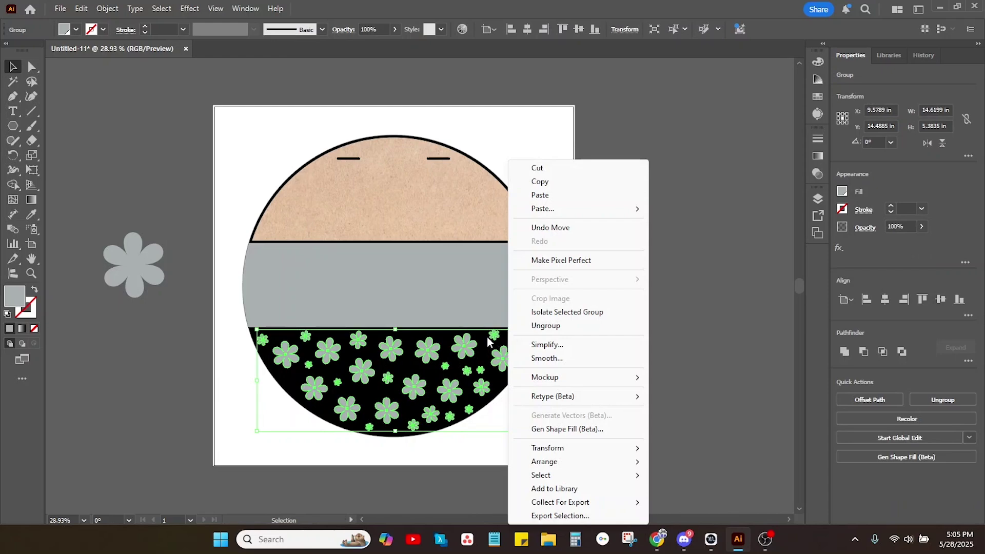
click(253, 336)
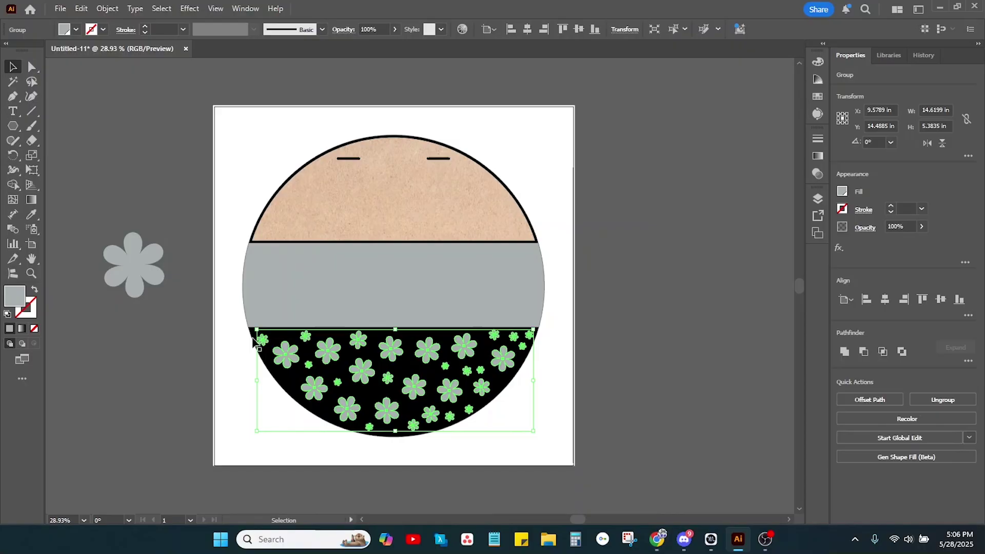
shift+click(253, 341)
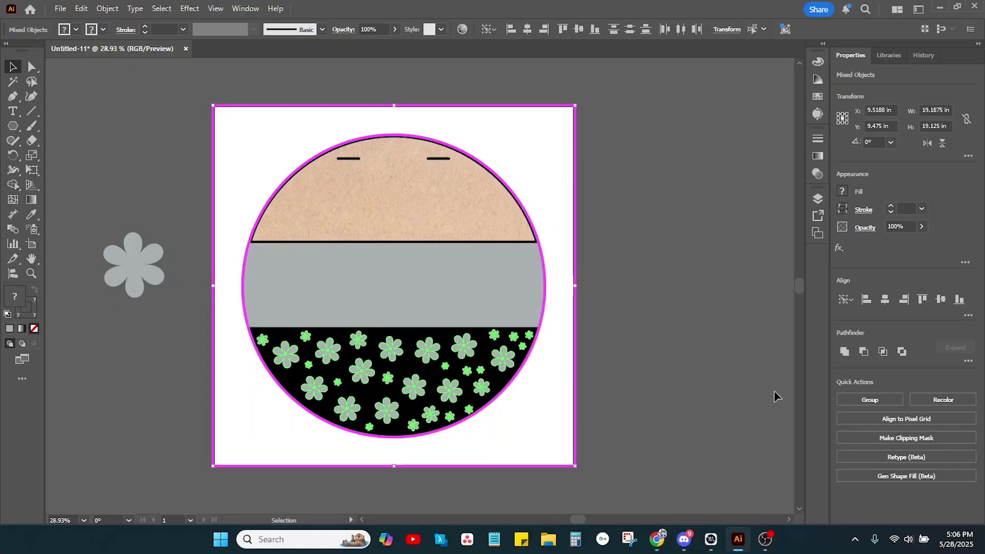
click(704, 374)
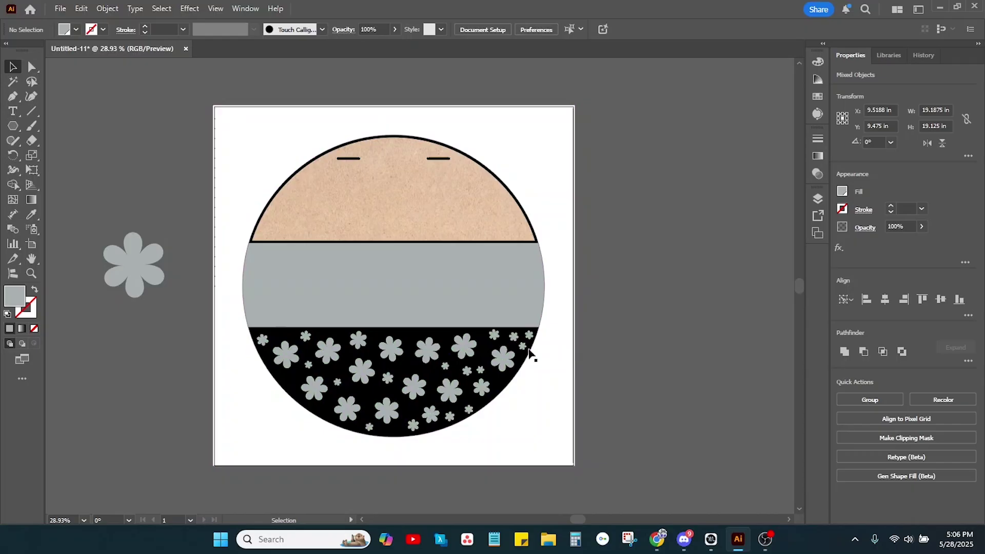
Step: Cut the scattered flower group out of the black lower segment with Minus Front
click(452, 336)
shift+click(432, 349)
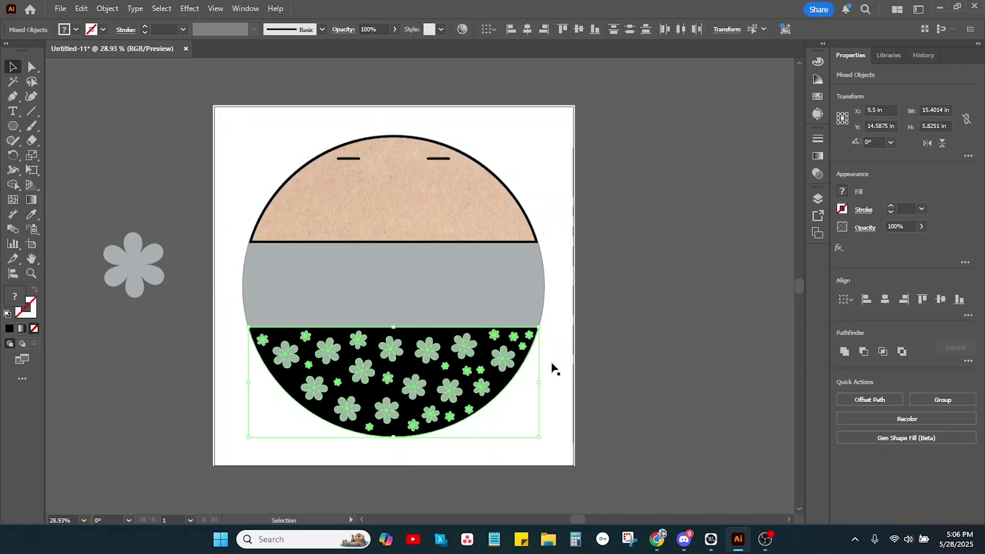
click(864, 352)
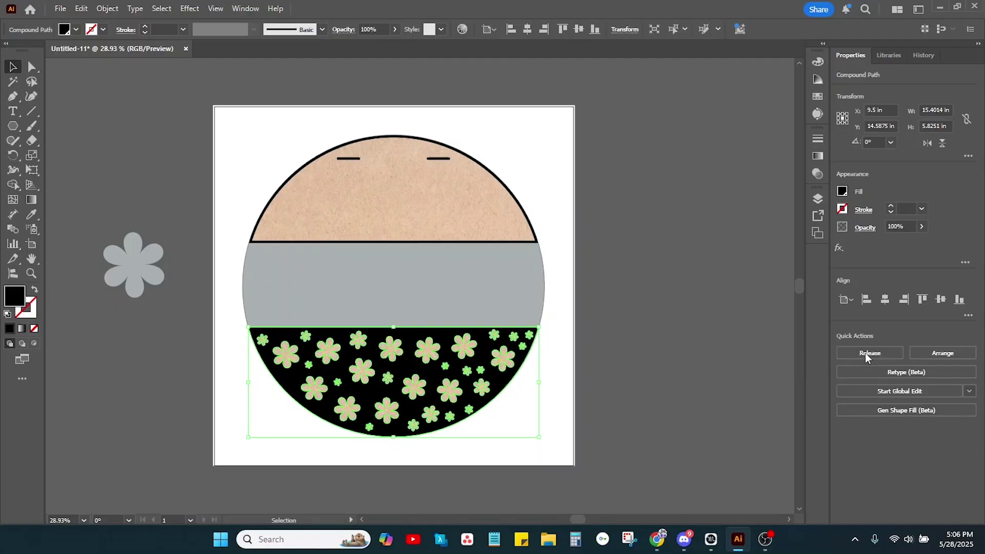
click(654, 382)
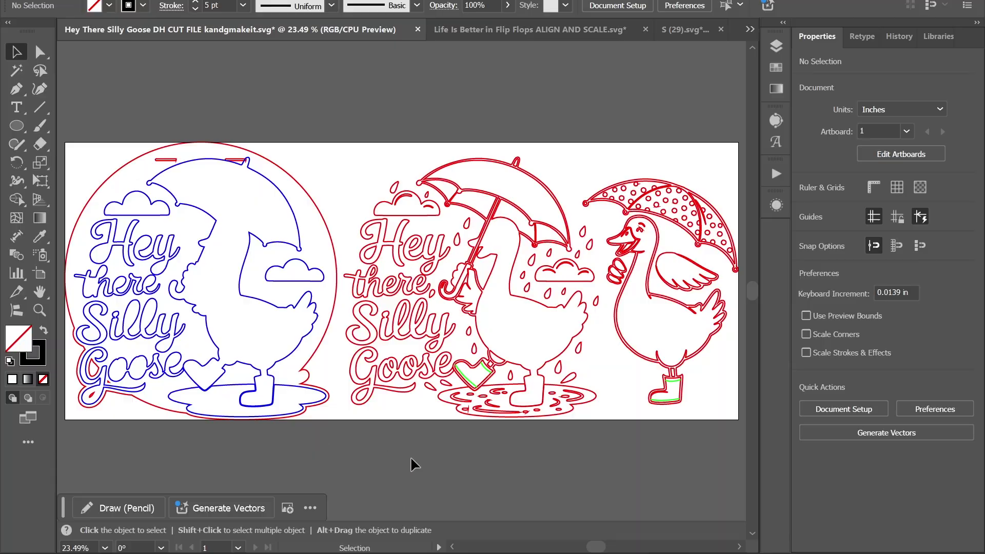
Step: Scale all the artwork in the Hey There Silly Goose cut file together, with proportions constrained, to a height of 10 in
drag(341, 186, 195, 140)
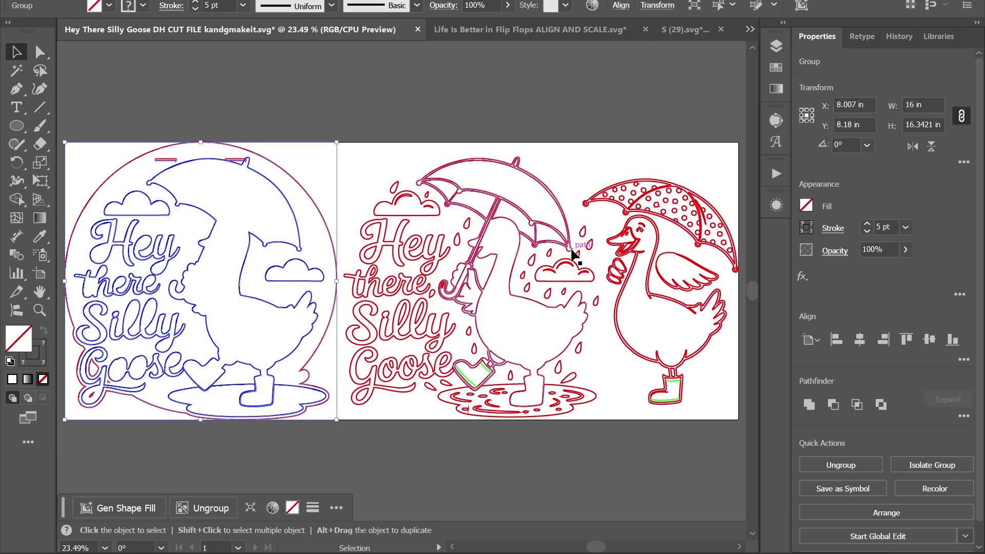
click(718, 443)
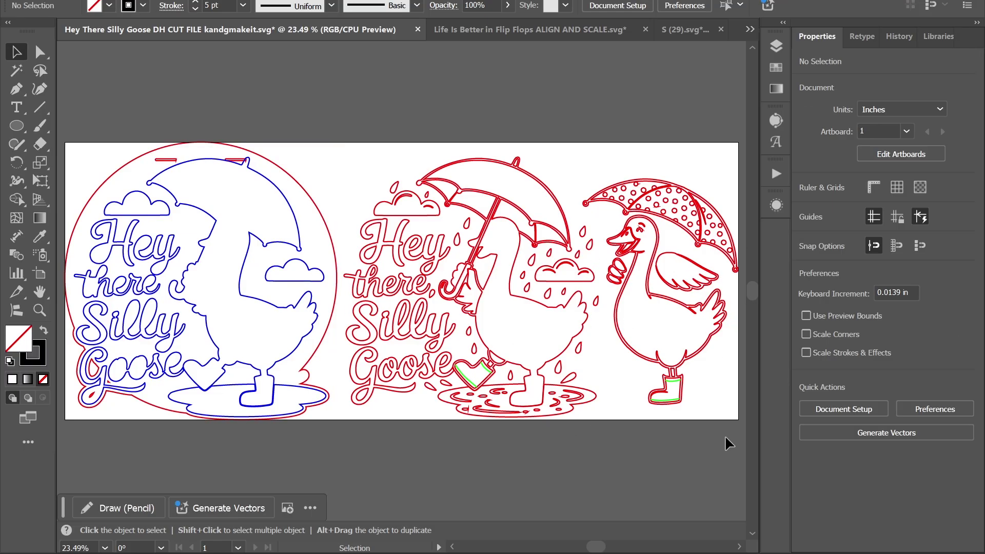
drag(726, 438, 93, 76)
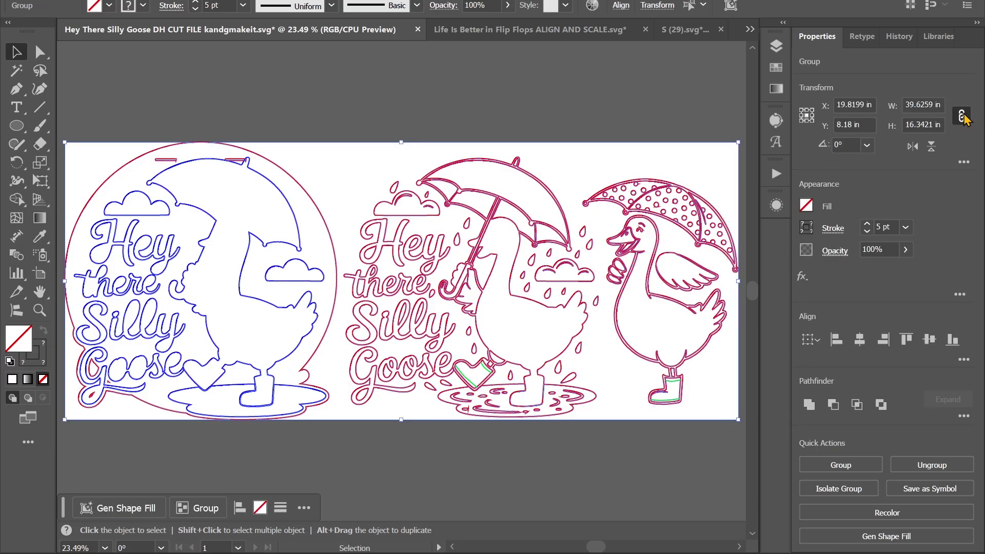
click(916, 124)
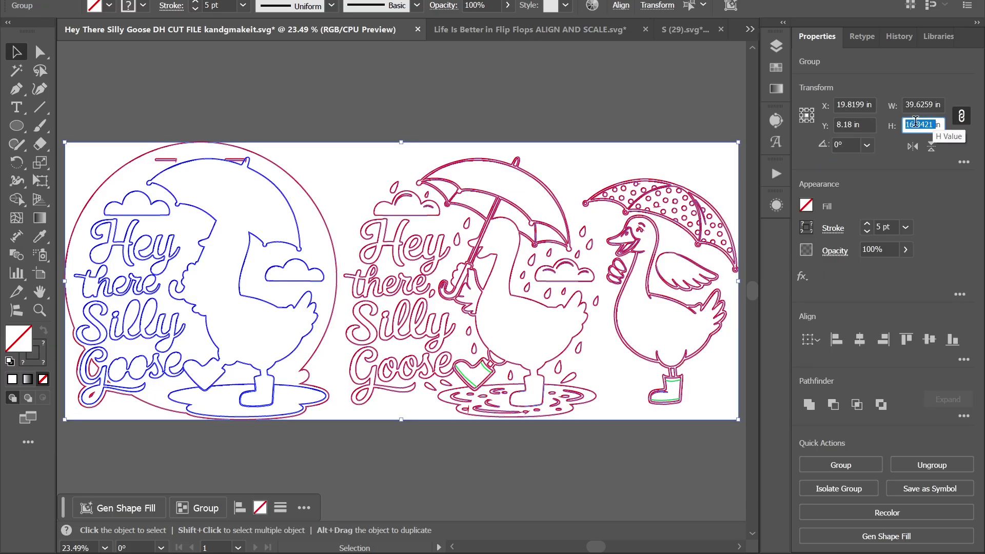
text(10)
key(Return)
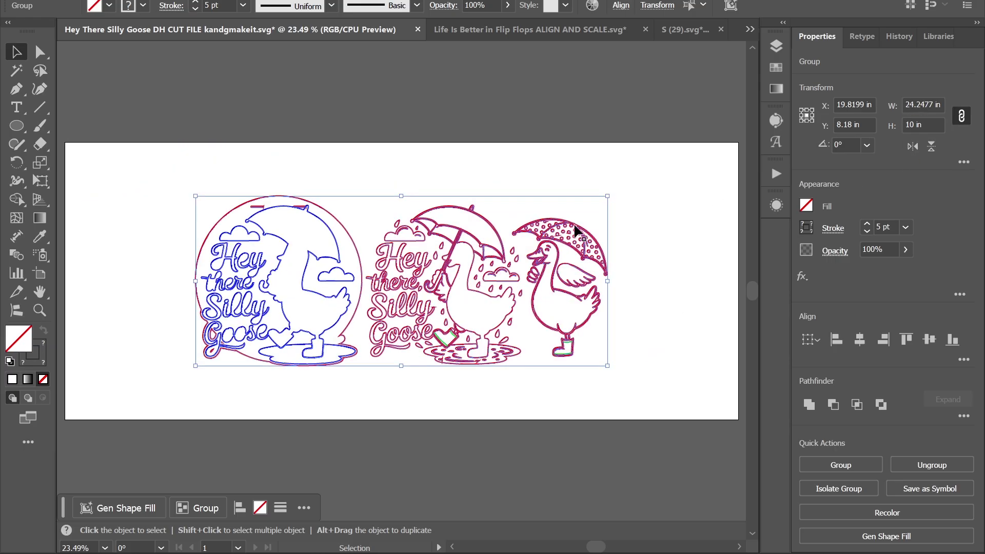
click(424, 411)
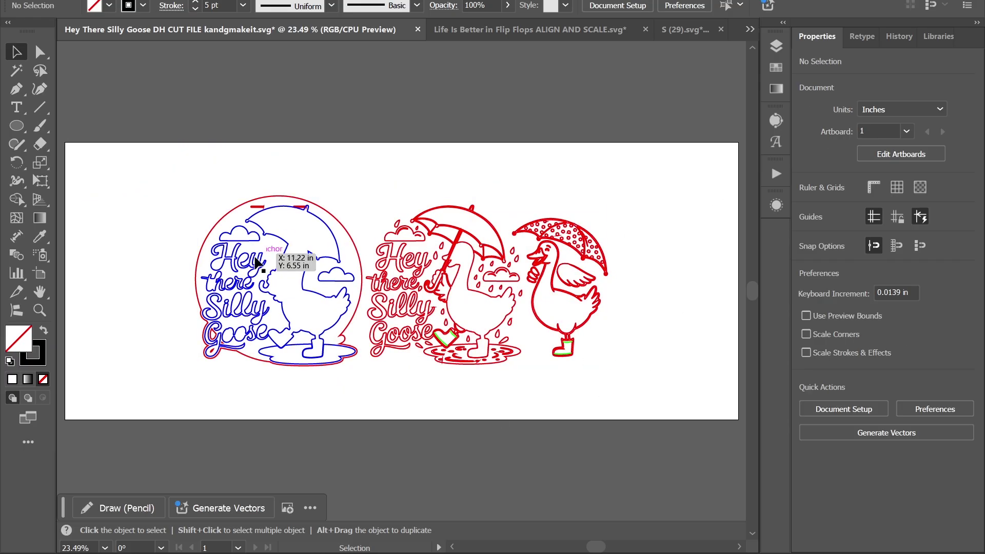
Step: Switch to the Life Is Better in Flip Flops ALIGN AND SCALE.svg document and select all of its artwork
click(554, 30)
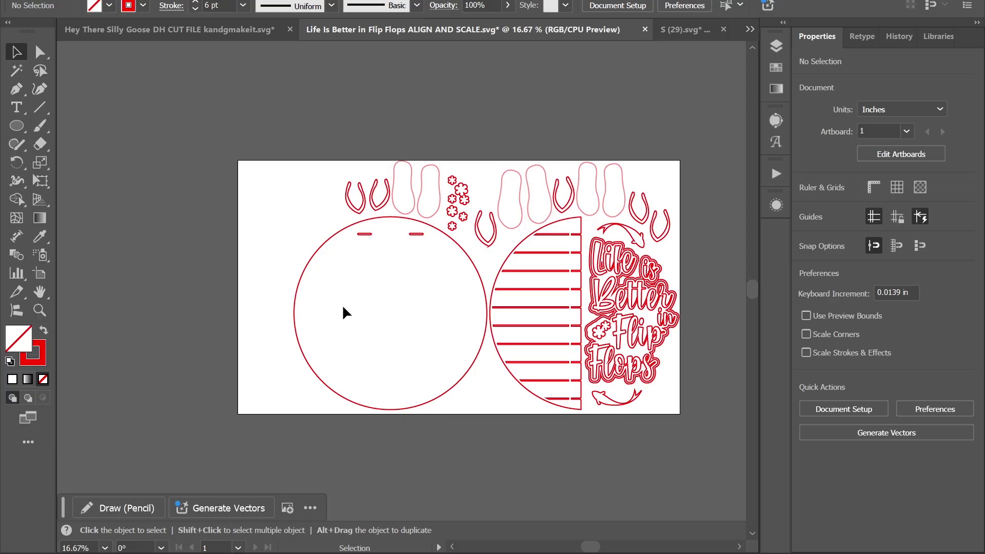
click(303, 272)
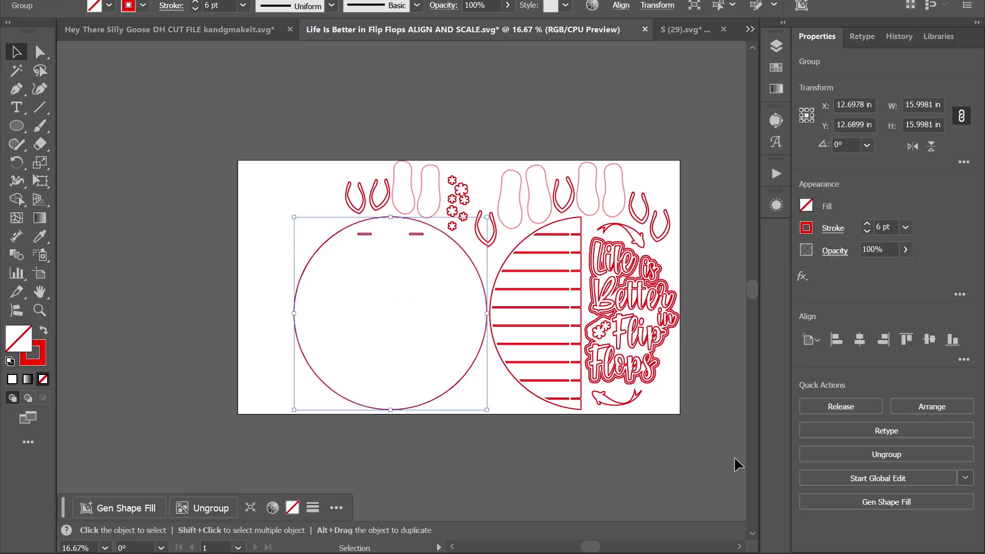
key(ctrl+a)
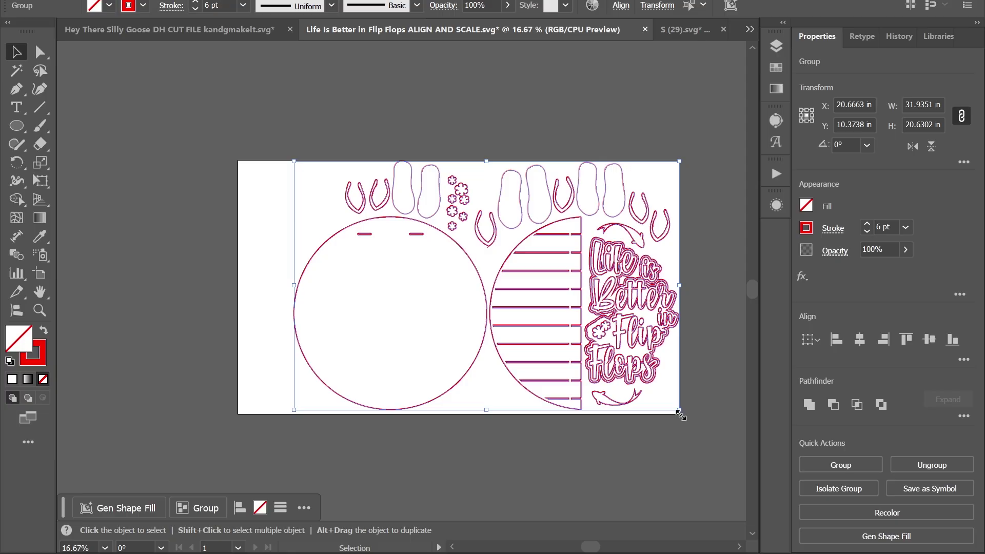
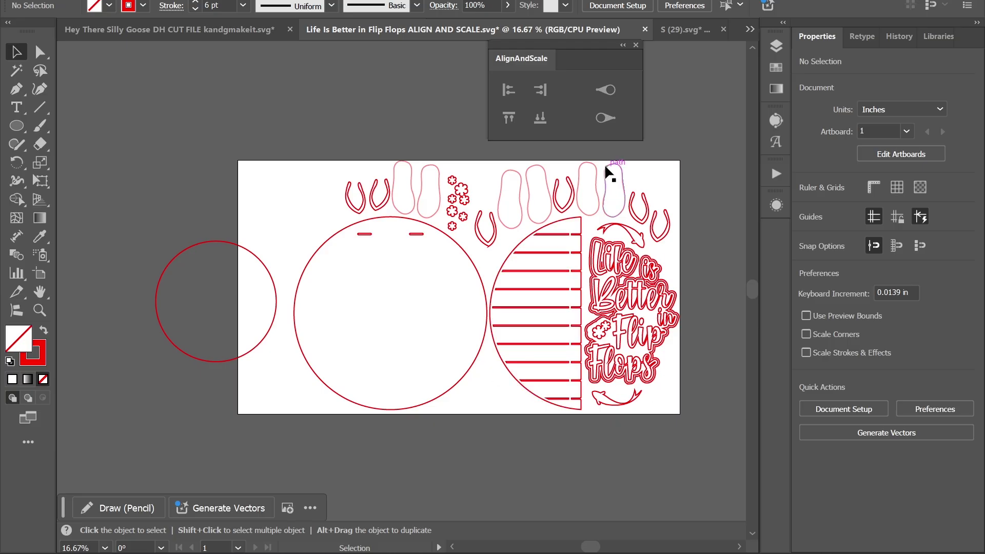
Step: Scale the flip-flop cut file with AlignAndScale, matching the large circle's top and bottom anchor points to those of the smaller circle beside the artboard
click(603, 120)
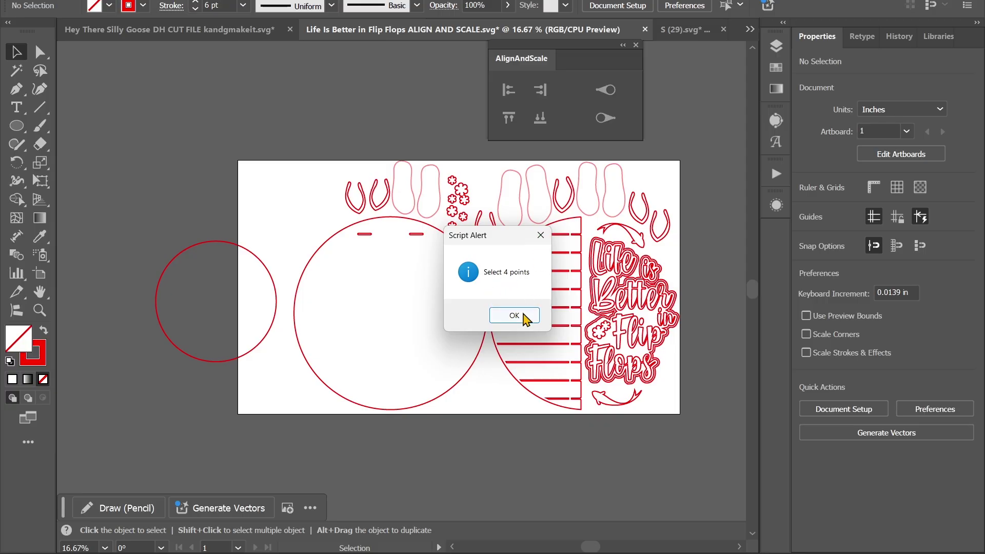
click(526, 315)
click(40, 55)
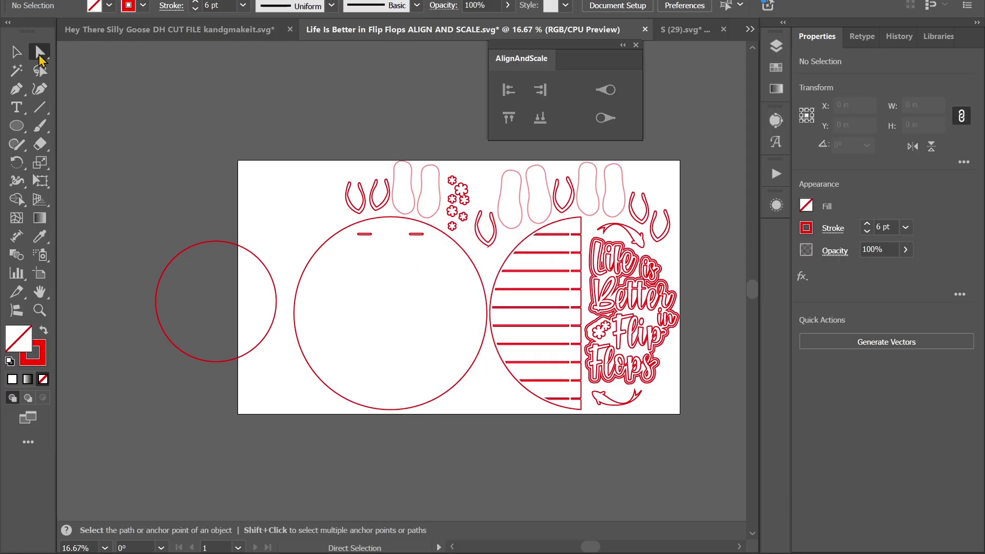
click(391, 217)
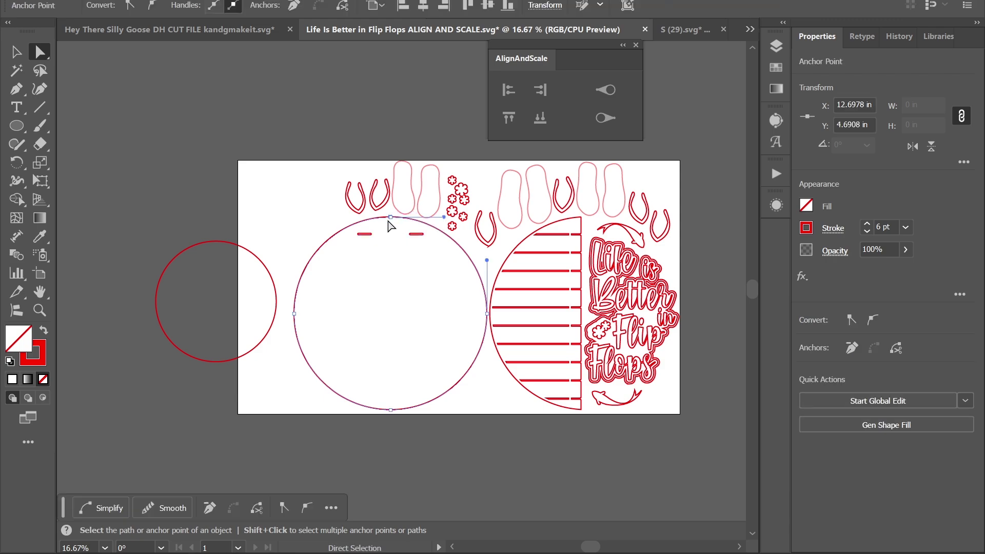
shift+click(390, 410)
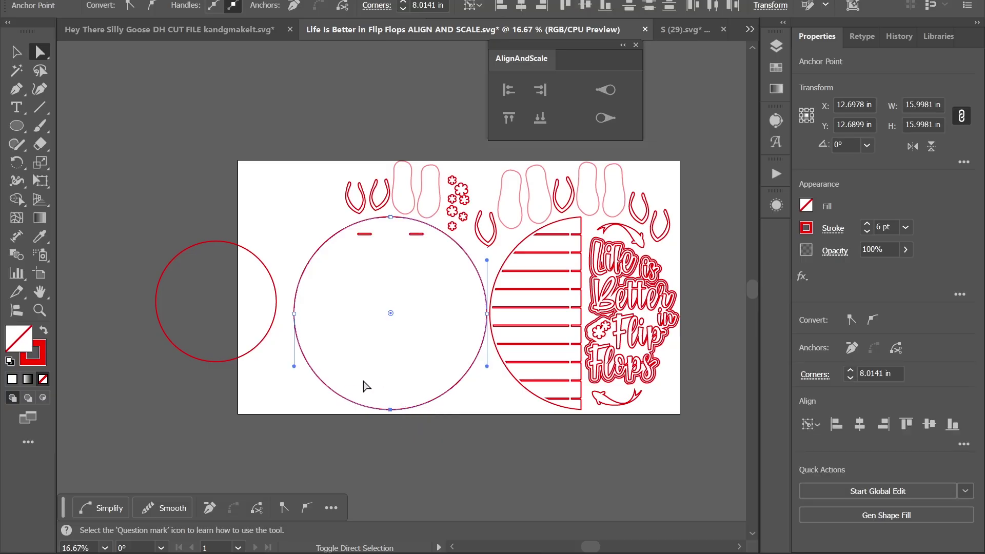
shift+click(216, 241)
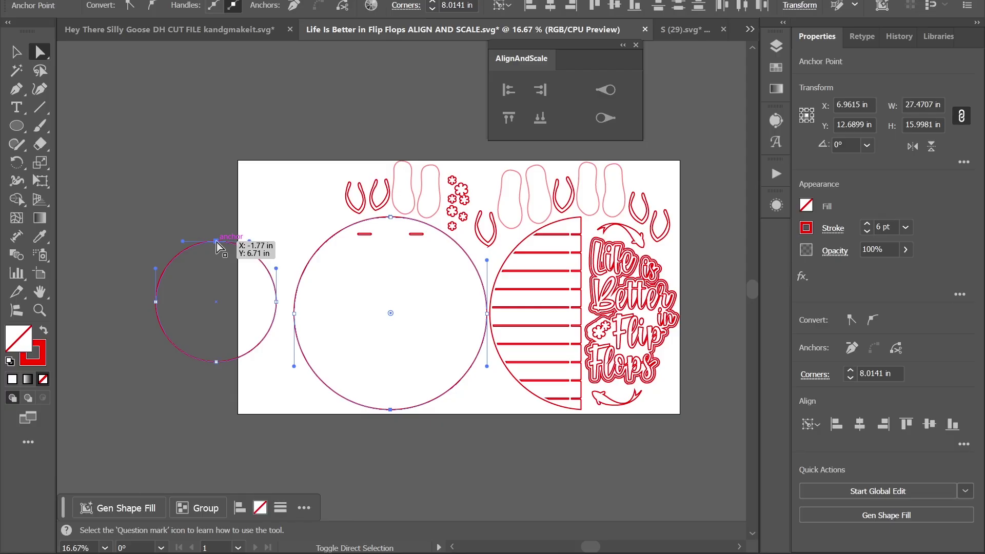
shift+click(215, 361)
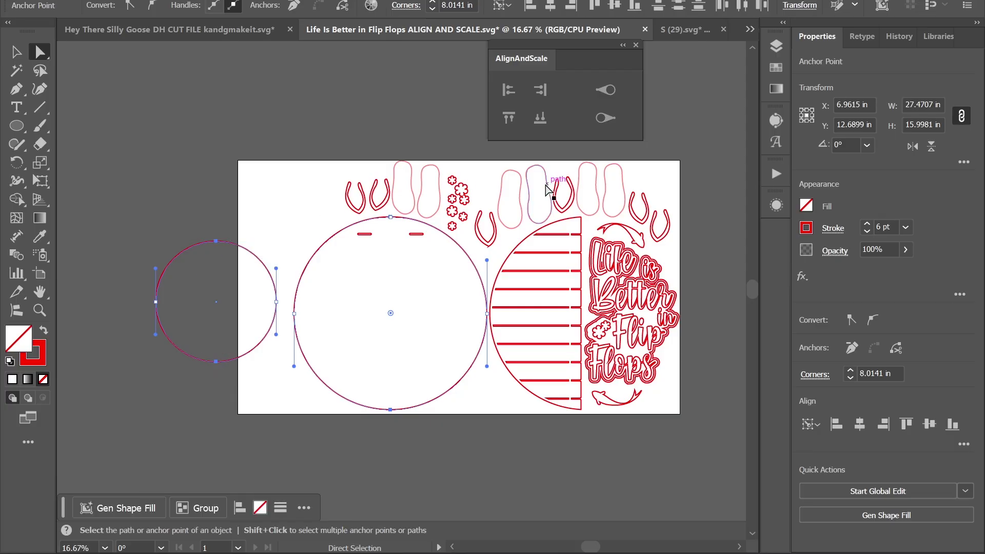
click(608, 120)
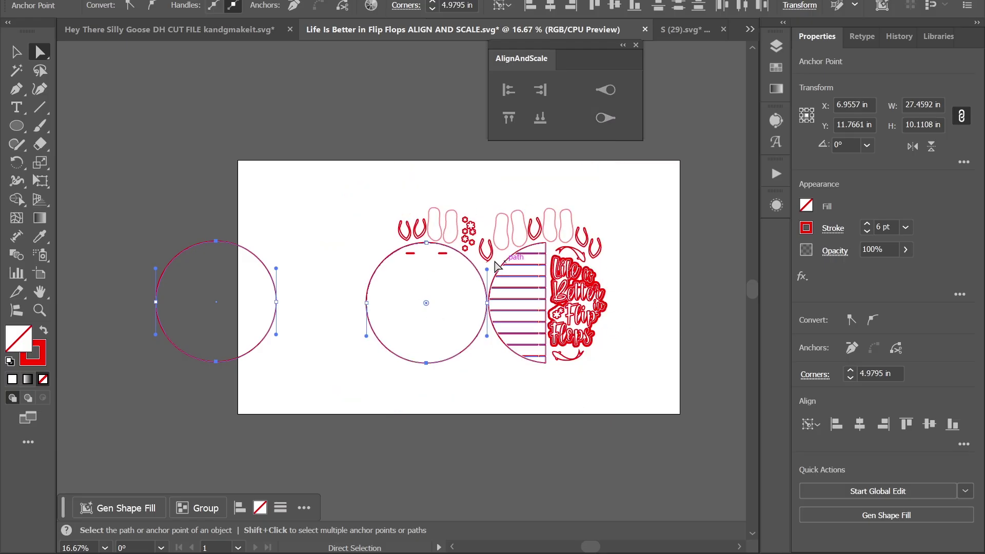
scroll(487, 302, up, 2)
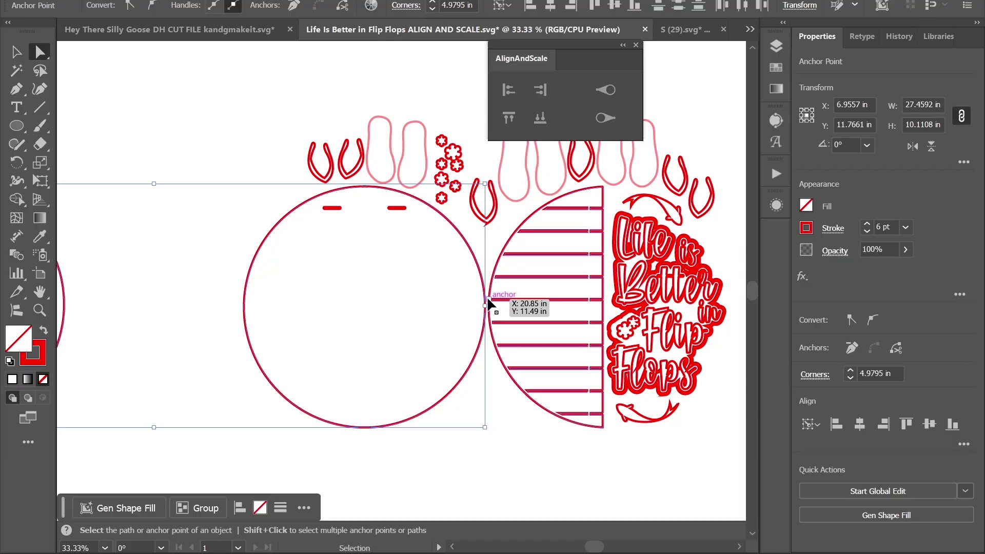
scroll(487, 302, down, 2)
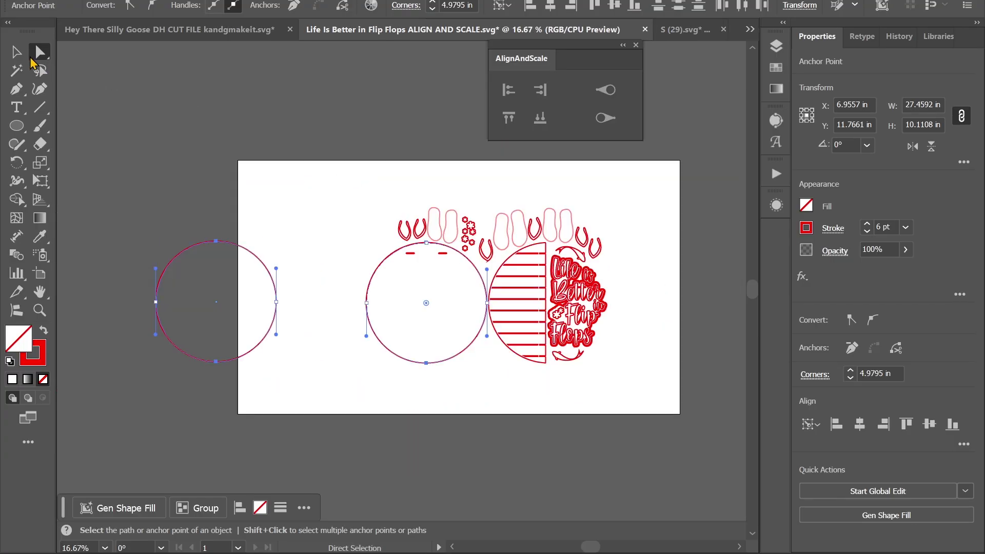
Step: Delete the 10 in reference circle beside the artboard
key(v)
drag(298, 340, 143, 220)
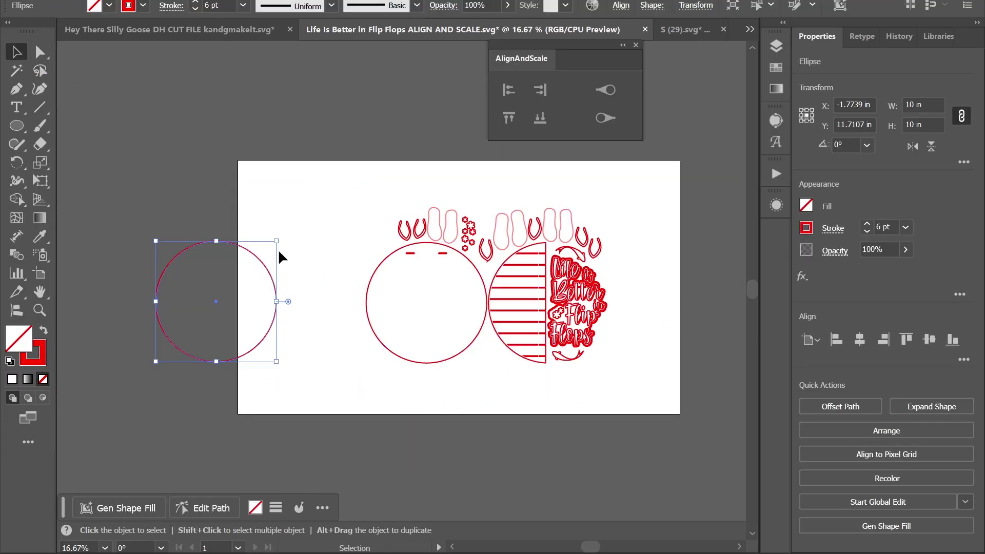
key(Delete)
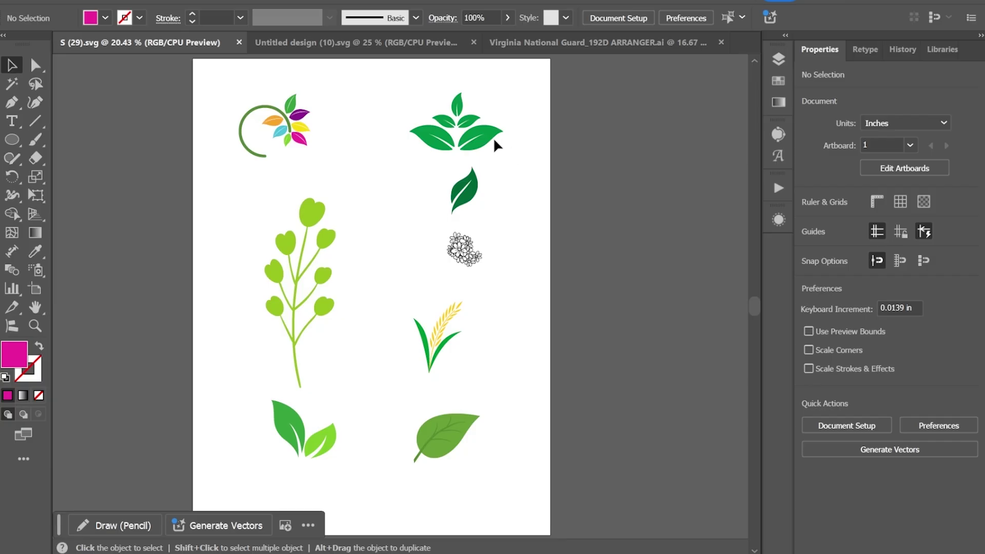
Step: Try to recolor the five-leaf green sprig's clip group in S (29).svg with a red fill, and undo it
click(526, 131)
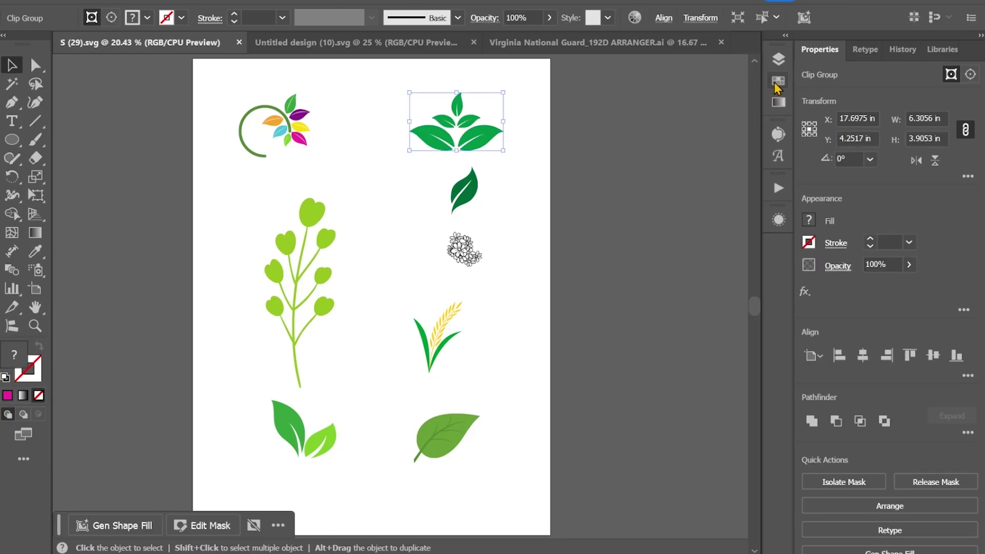
click(810, 220)
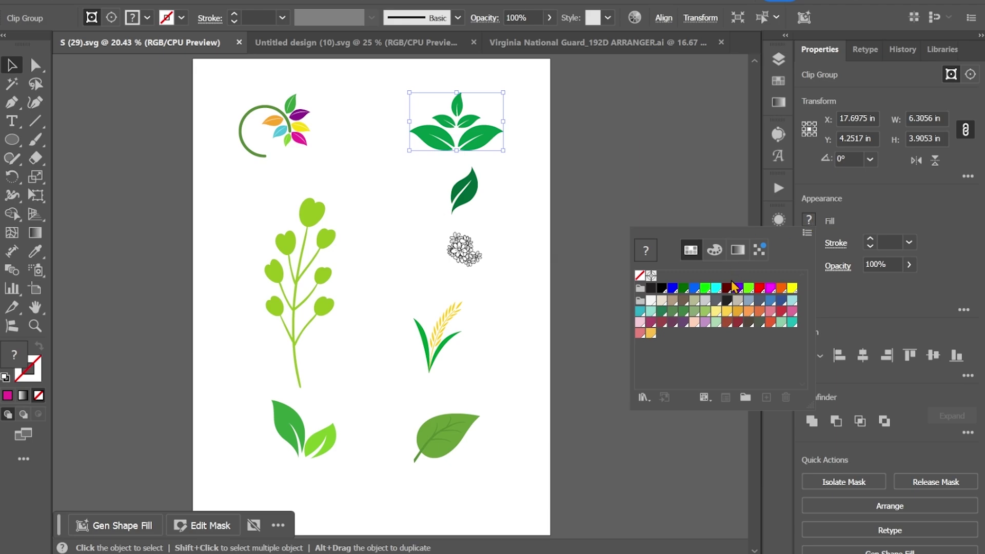
click(761, 289)
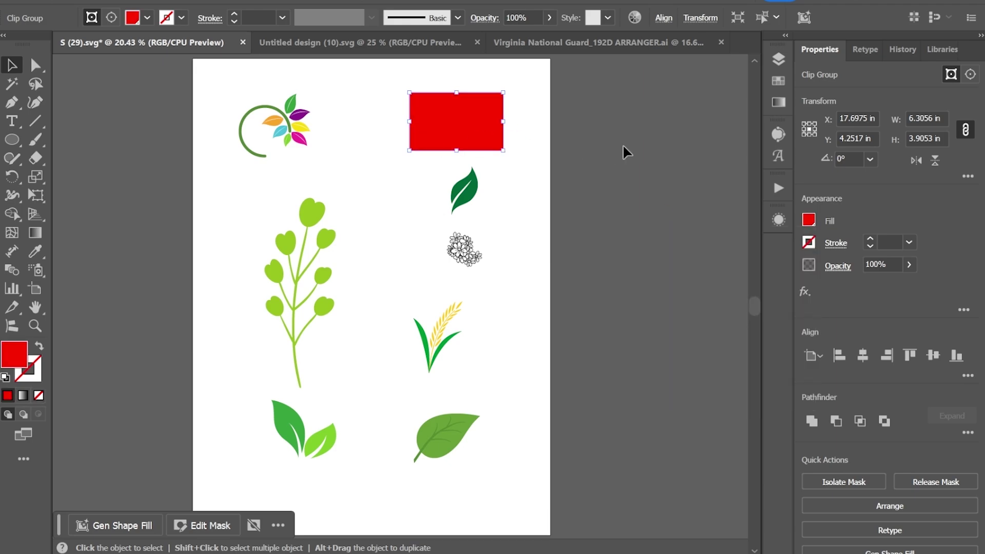
click(569, 153)
key(ctrl+z)
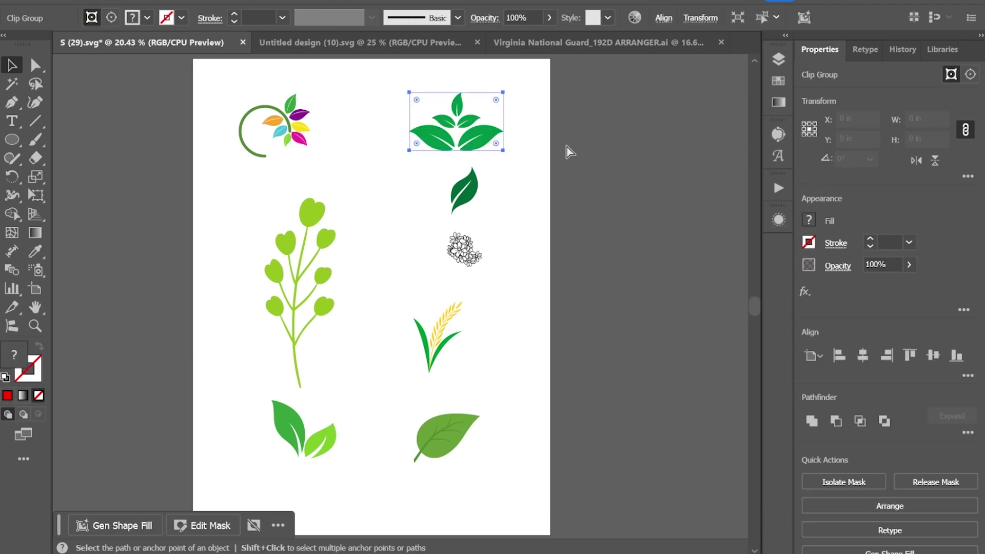
Step: Try to fill the whole wood grain artwork in Untitled design (10).svg with red, and undo it
click(355, 45)
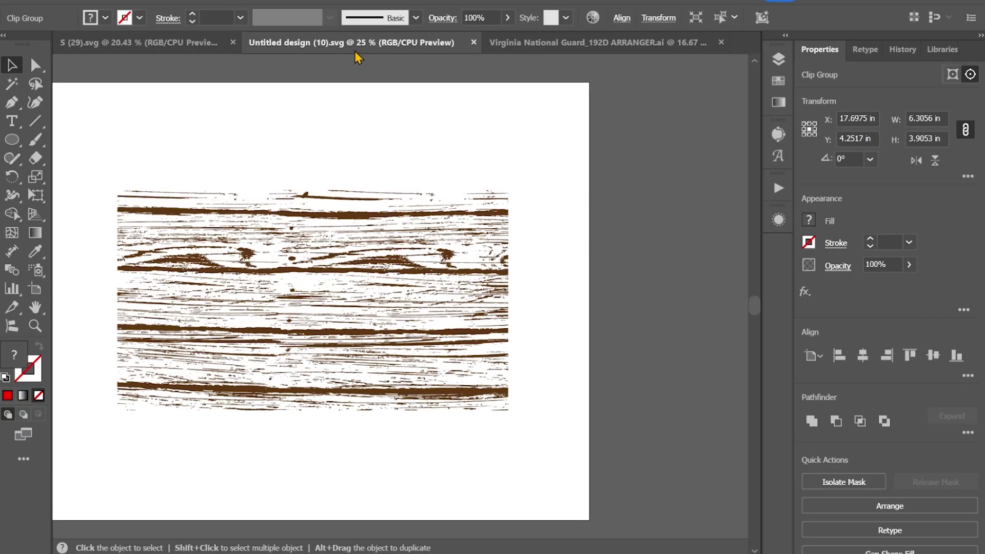
click(382, 218)
drag(547, 440, 108, 123)
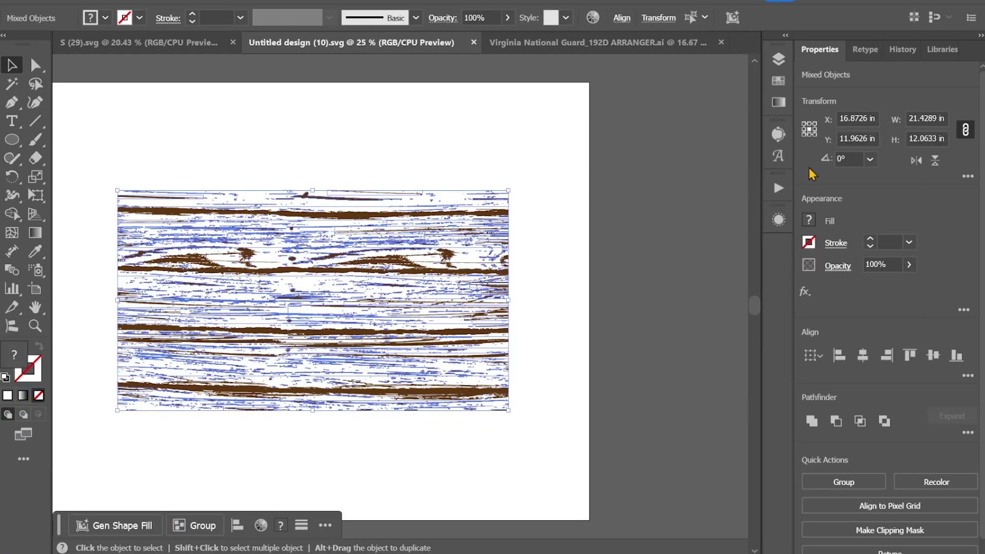
click(809, 221)
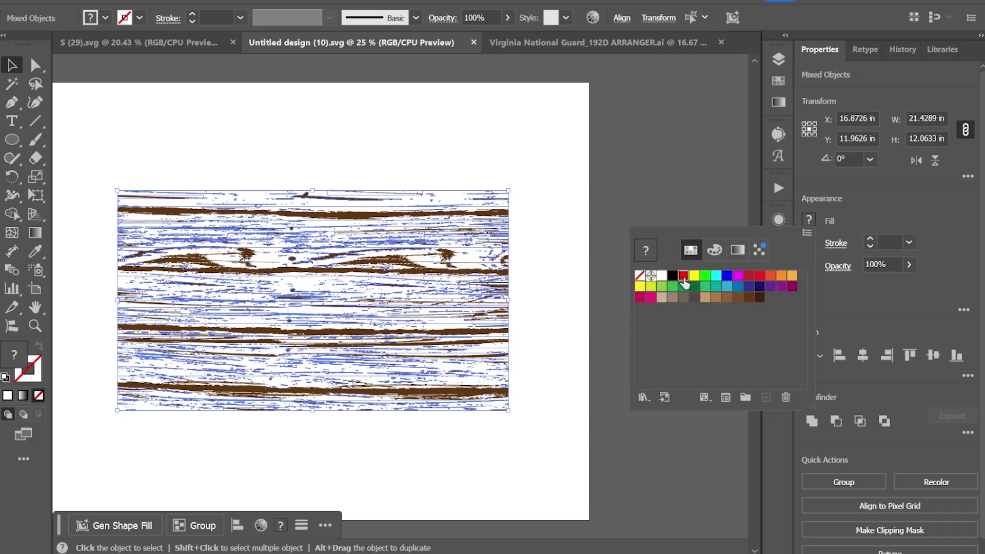
click(684, 275)
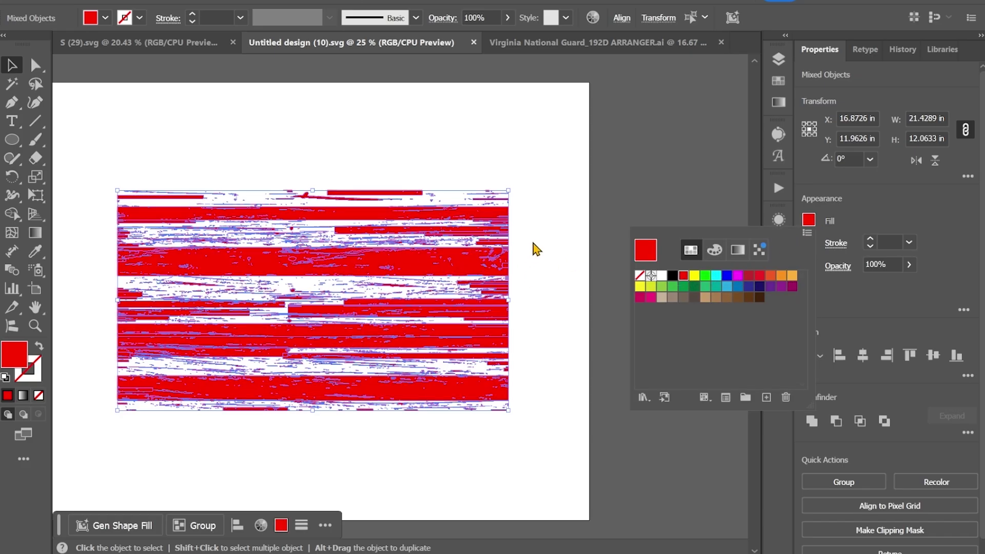
key(ctrl+z)
key(ctrl+z)
key(ctrl+shift+z)
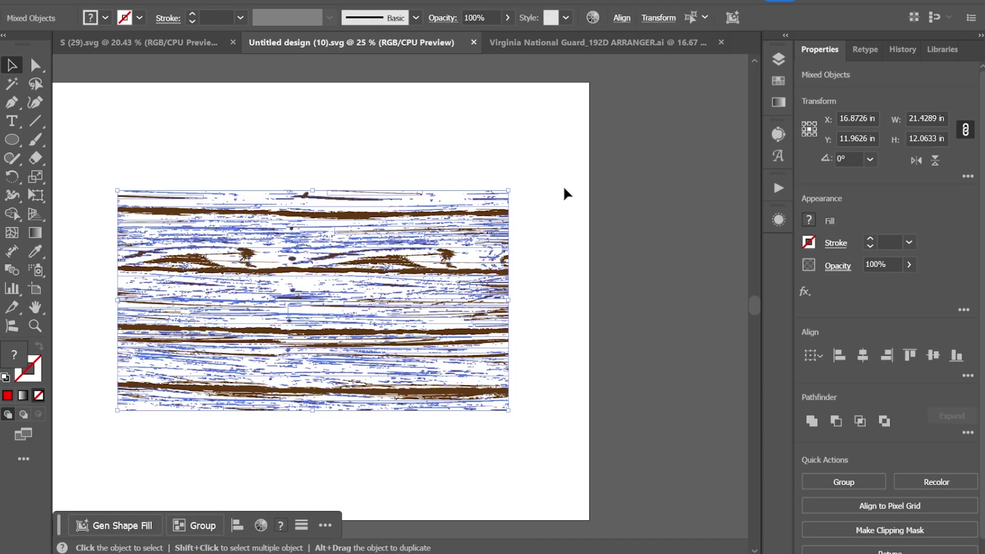
Step: Examine how the wood grain artwork is nested in its layer structure, expanding one of the groups
click(565, 194)
click(778, 59)
drag(757, 122, 729, 536)
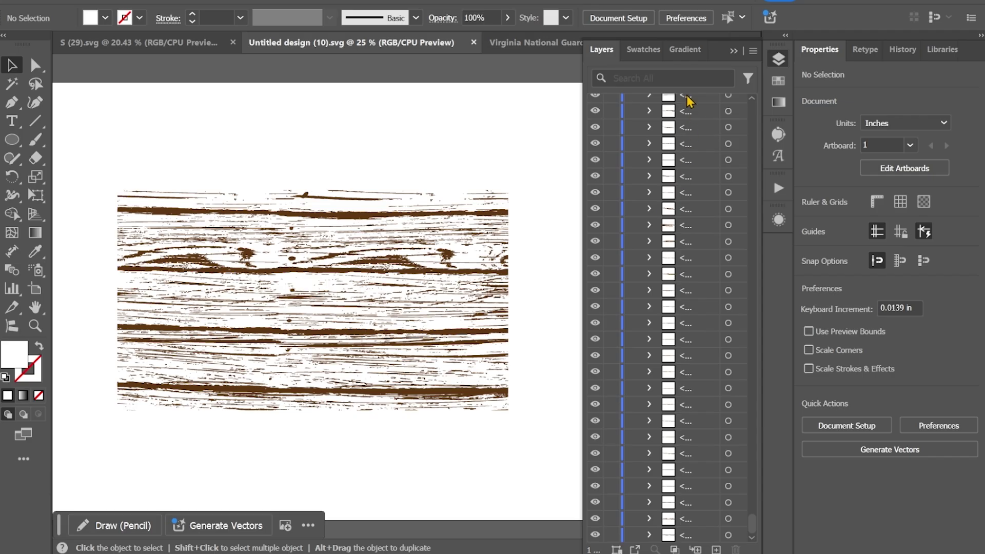
click(649, 226)
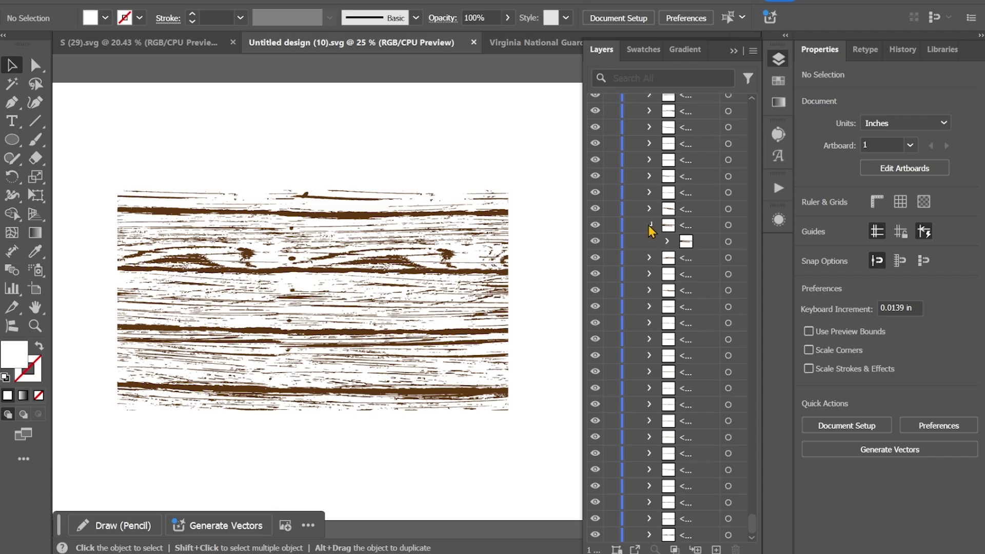
Step: Remove the clipping groups from the leaf artwork in S (29).svg with the CleanCanvaSVG script
click(172, 43)
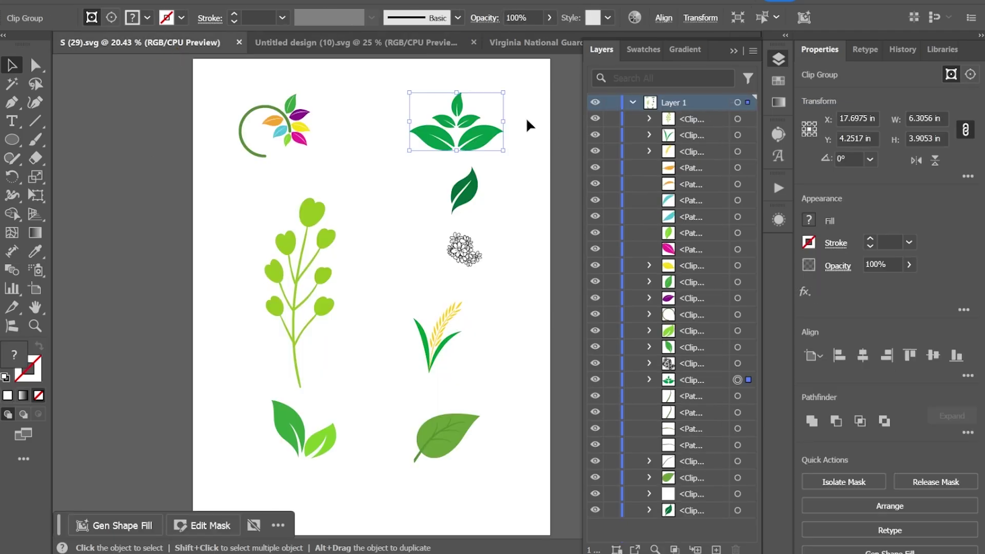
click(561, 142)
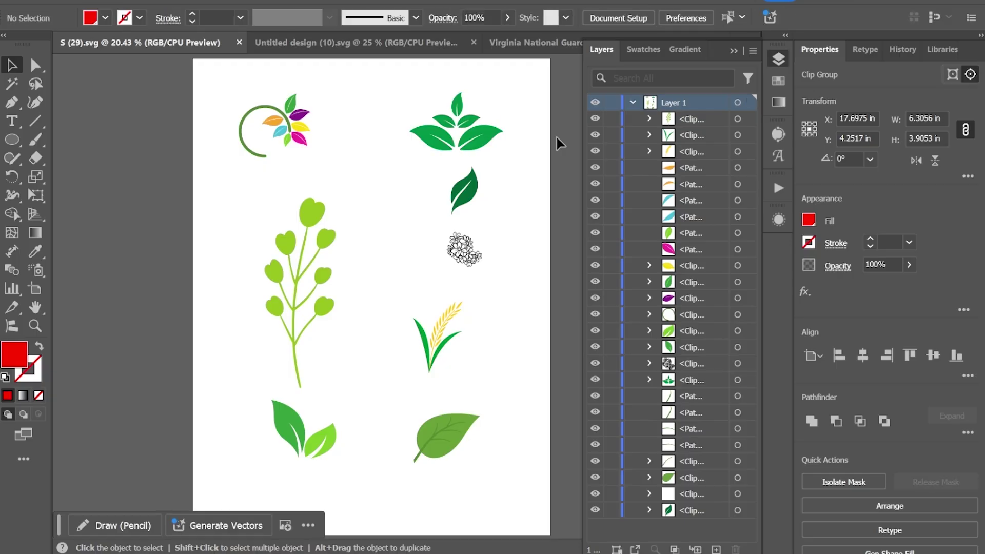
click(74, 3)
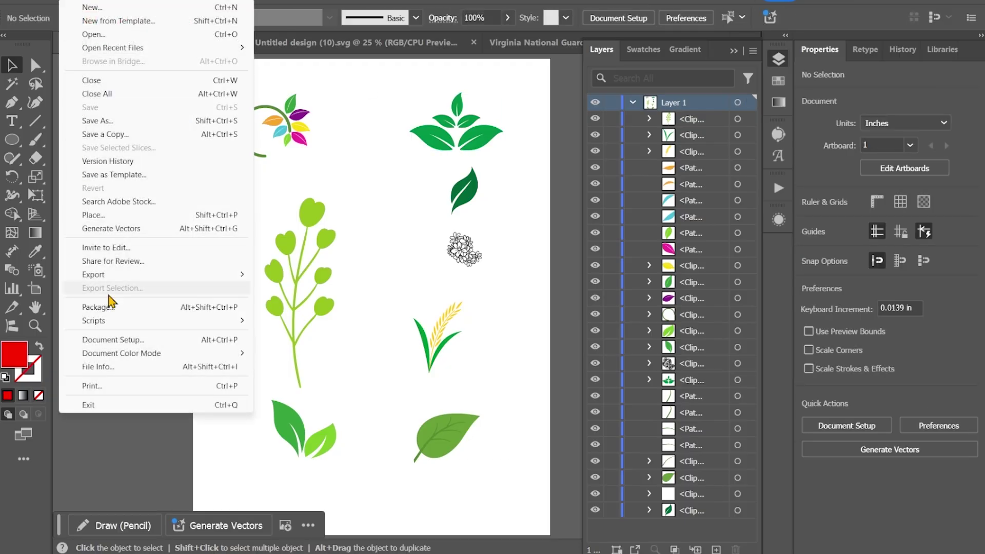
mouse_move(106, 320)
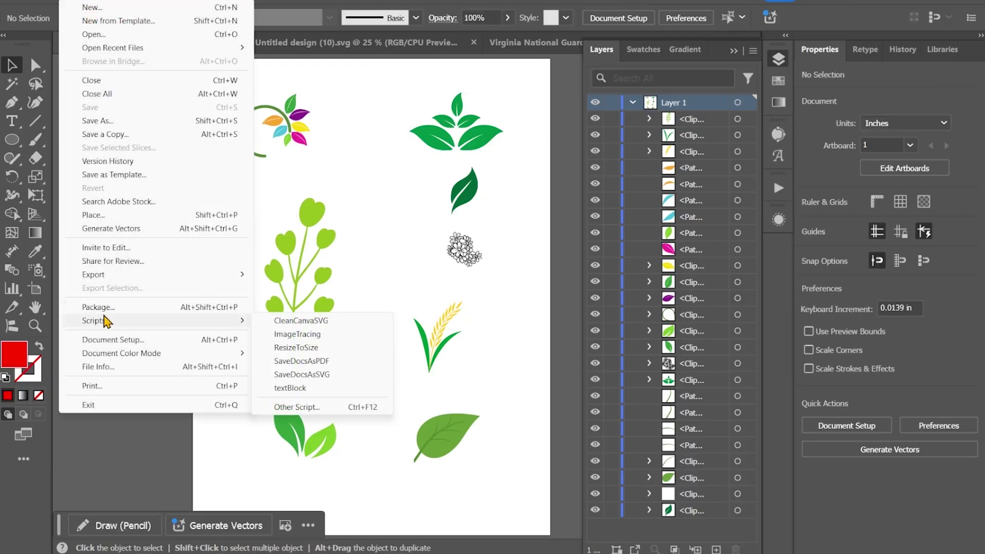
click(343, 329)
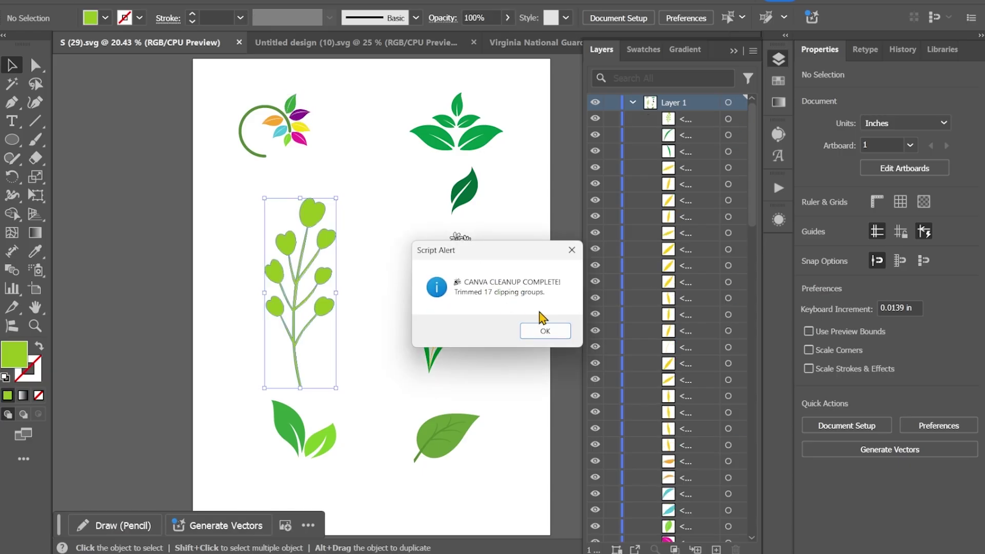
click(544, 330)
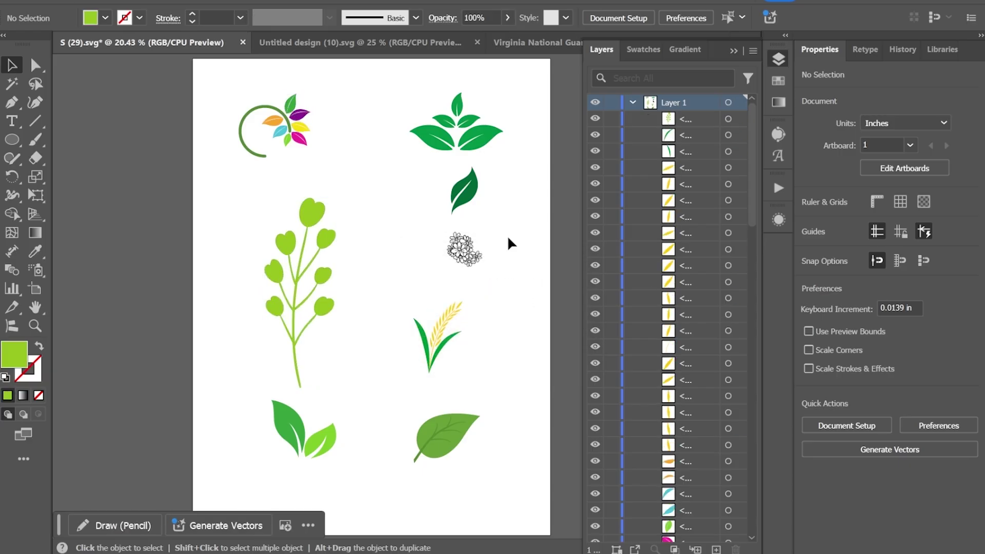
Step: Fill the lower-right leaf and the top leaf of the five-leaf green sprig with red
click(482, 137)
click(808, 221)
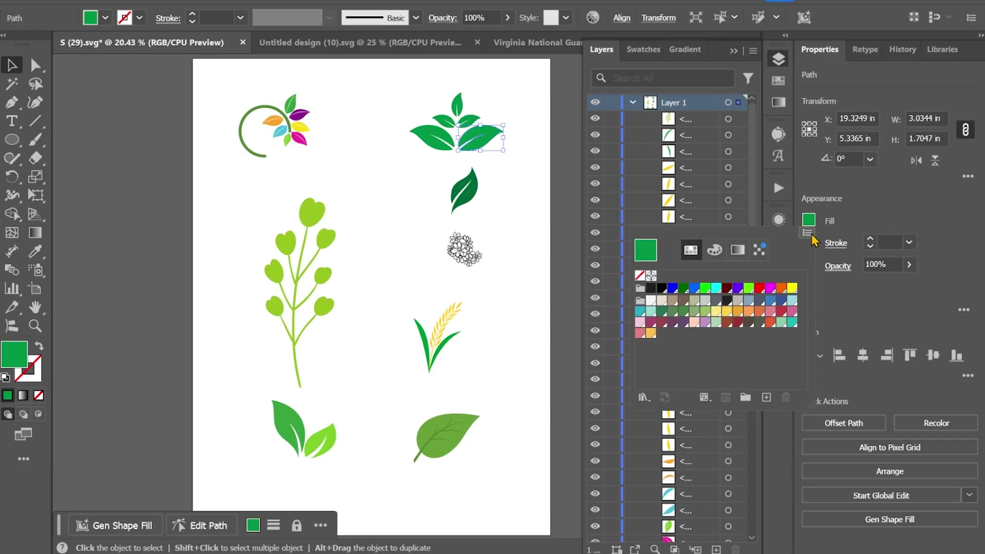
click(763, 291)
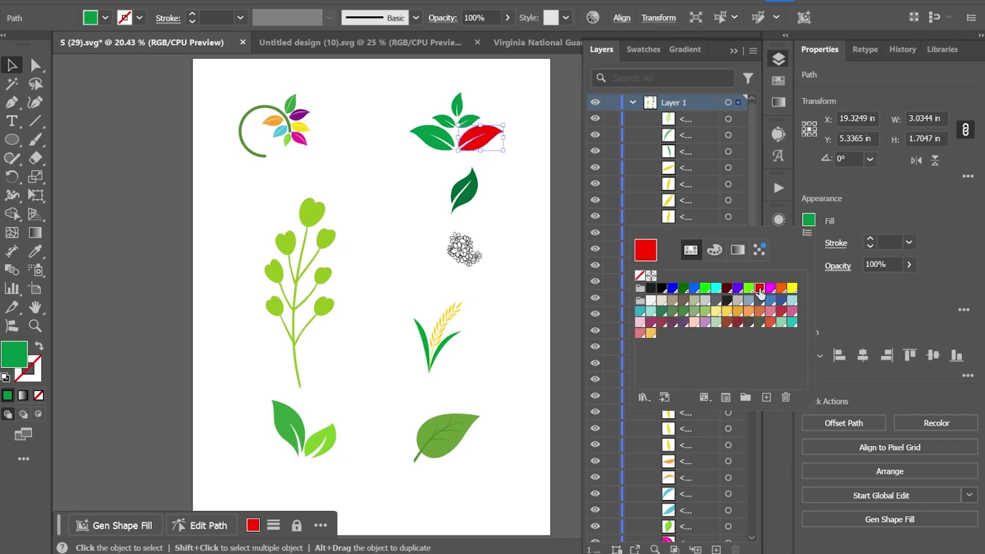
click(457, 105)
click(810, 222)
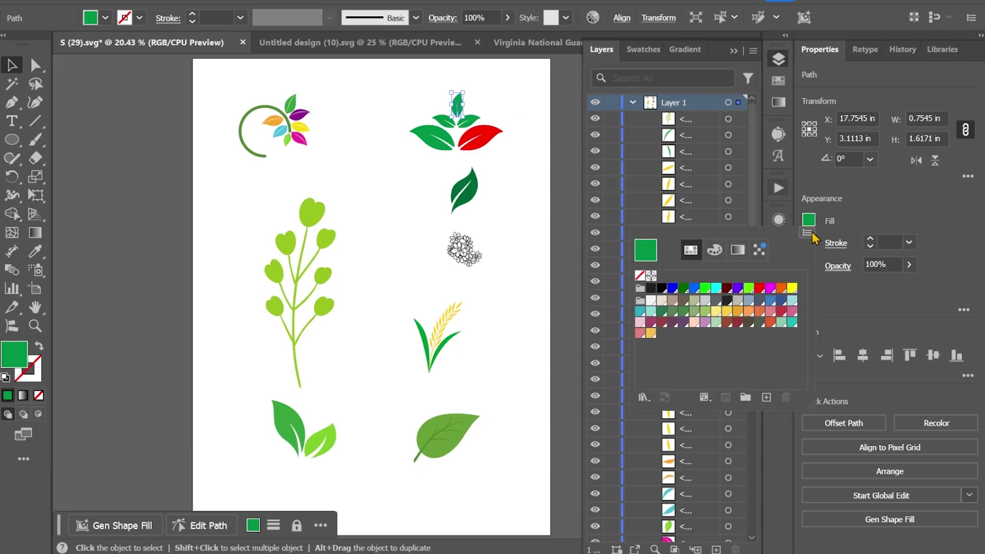
click(761, 288)
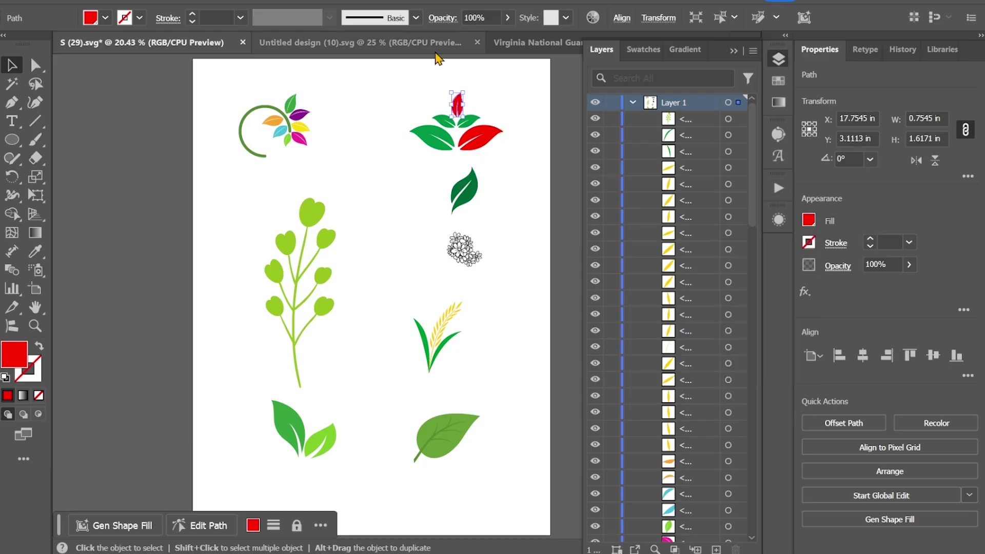
Step: Remove the clipping groups from the wood grain artwork in Untitled design (10).svg with the CleanCanvaSVG script
click(416, 42)
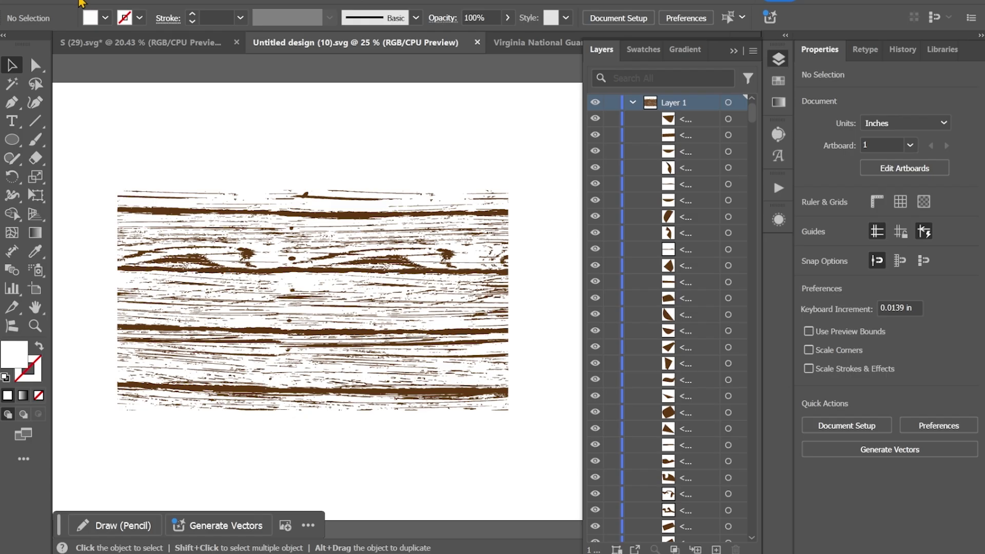
key(alt+f)
mouse_move(133, 325)
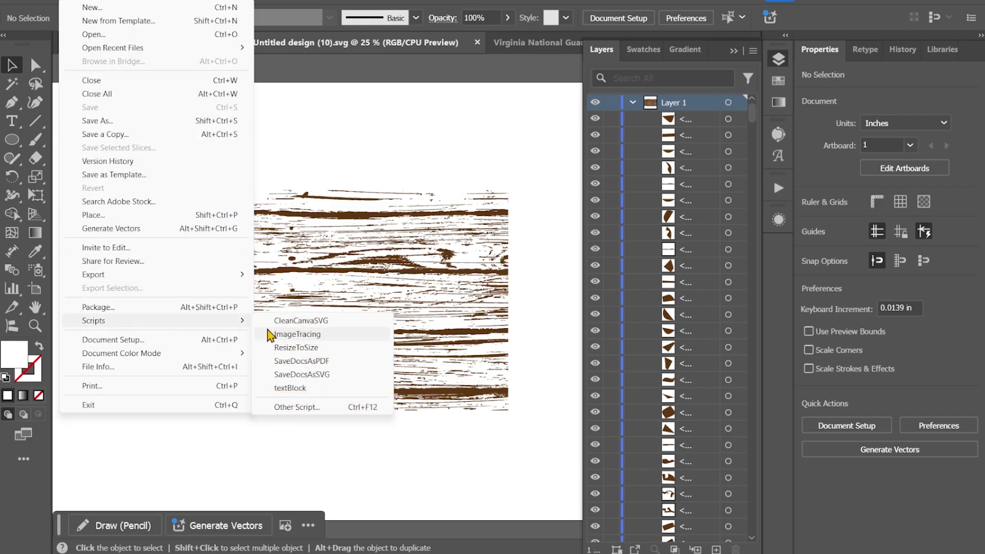
click(341, 324)
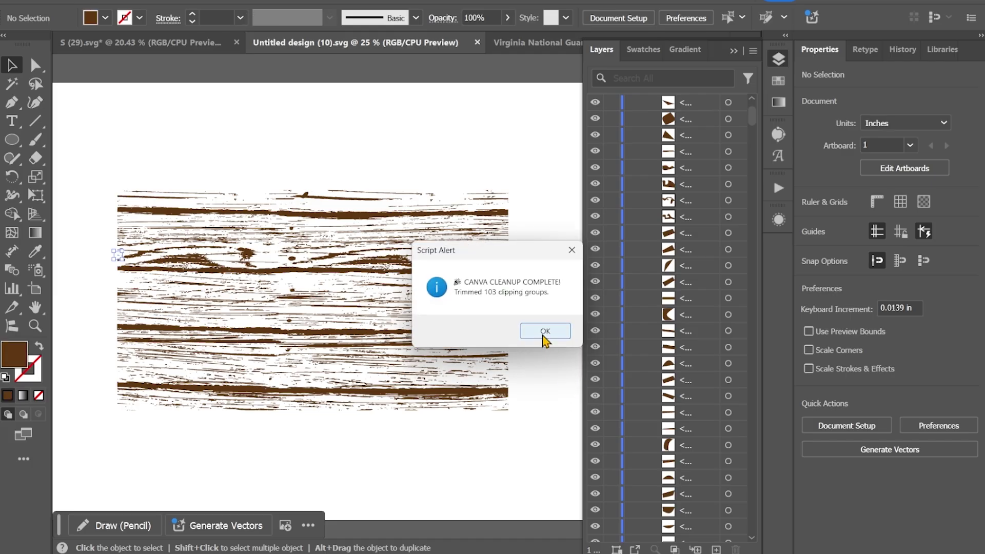
click(545, 331)
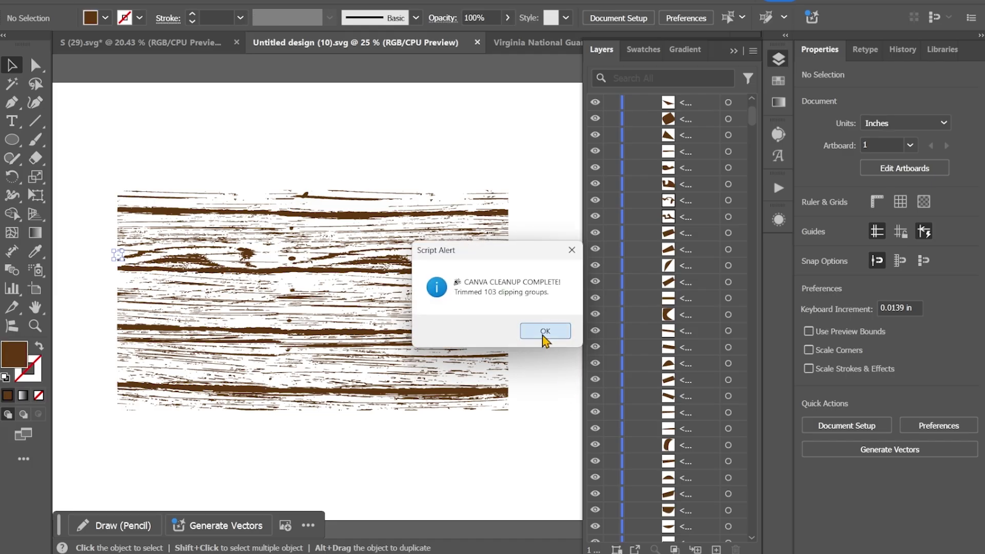
click(545, 331)
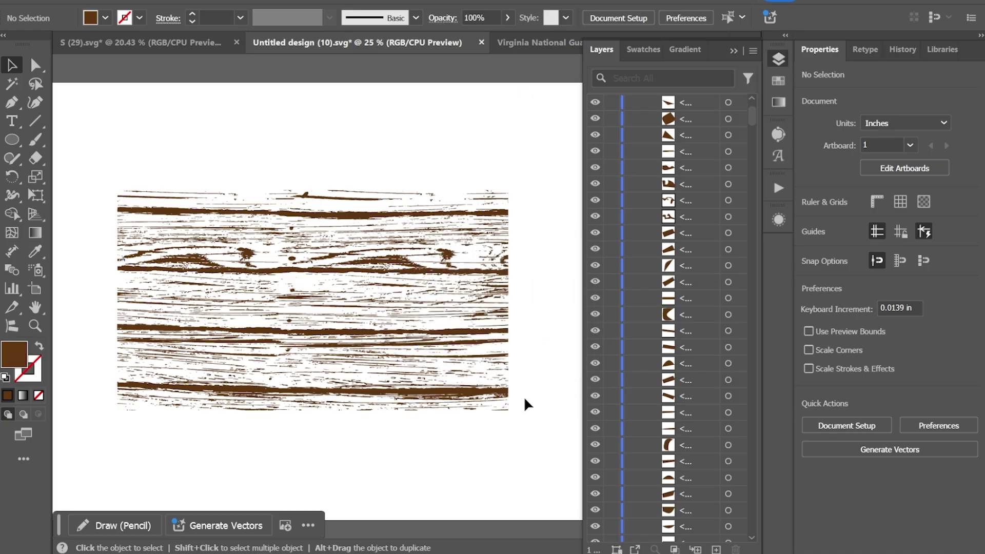
Step: Fill the whole wood grain artwork with the bright blue swatch and deselect it
drag(528, 440, 77, 92)
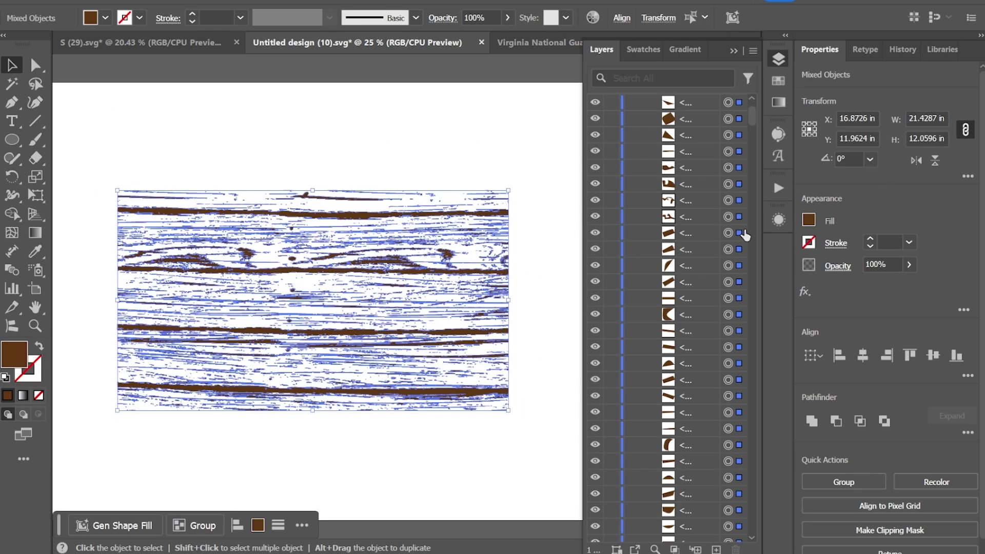
click(809, 220)
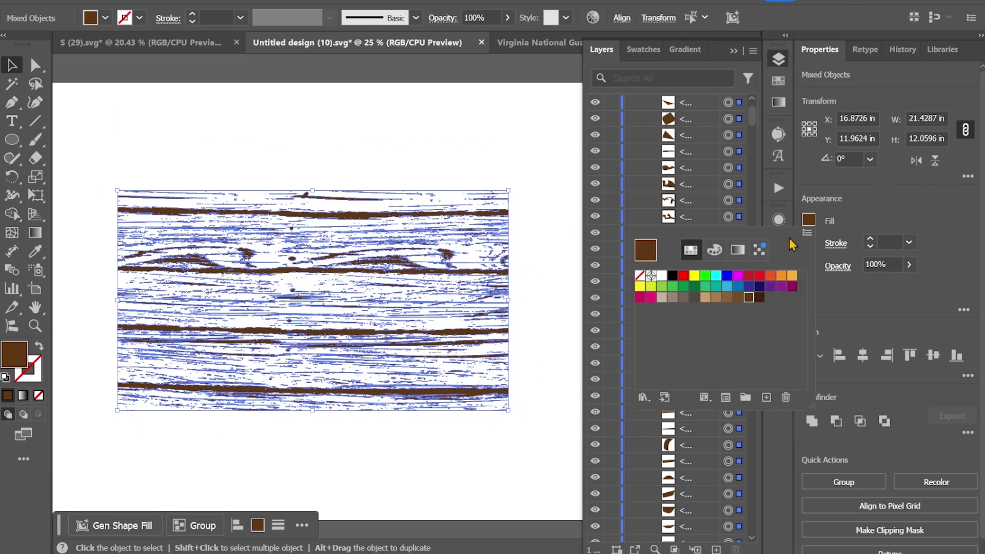
click(727, 276)
click(532, 297)
click(564, 303)
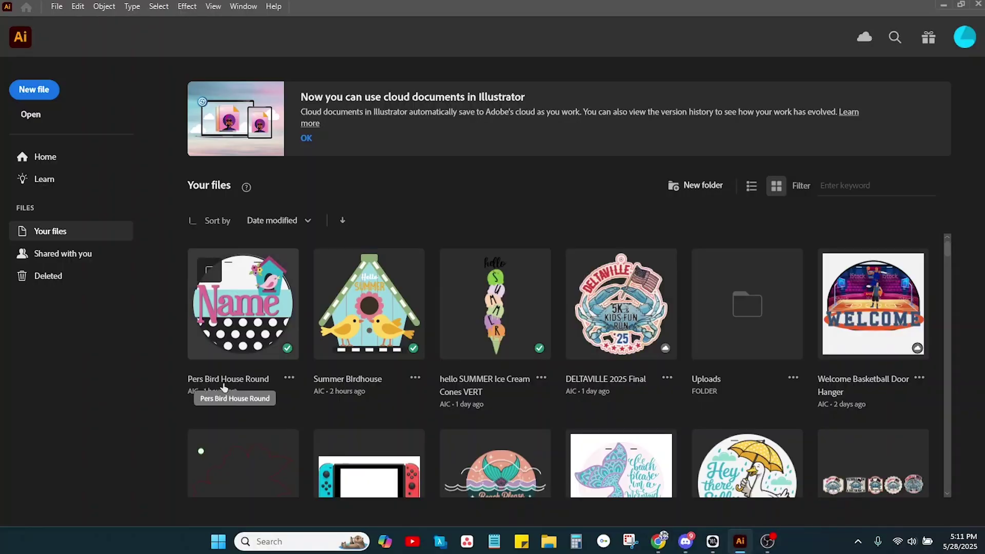
Step: Open the Pers Bird House Round cloud document and run FoxyHues_ColorExport.js on it from the Desktop's Foxy Hues Color Script folder
click(224, 383)
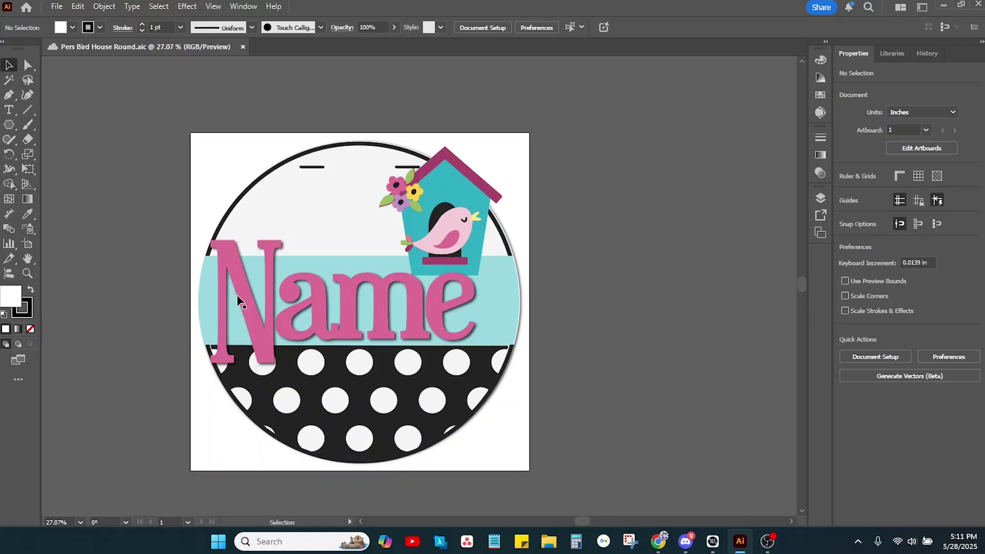
click(57, 7)
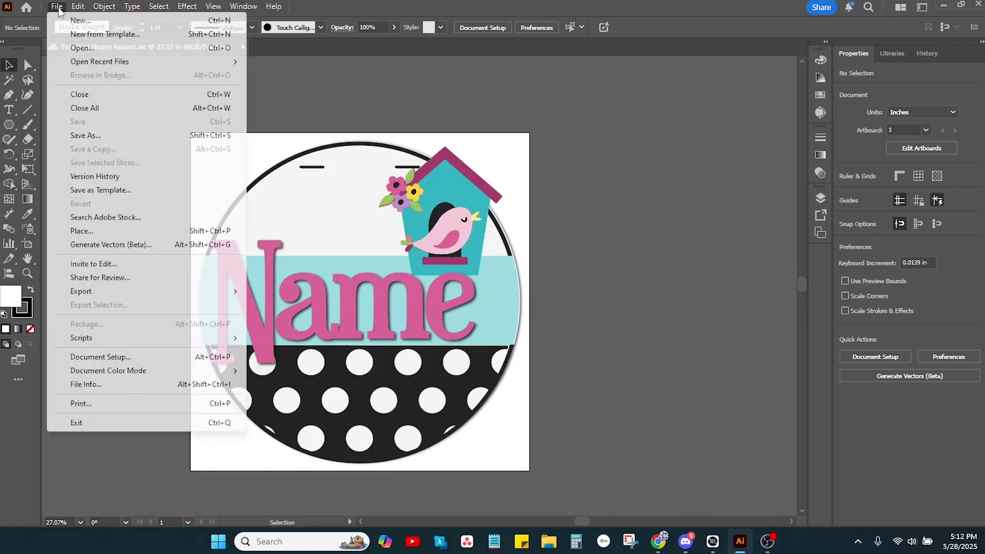
mouse_move(112, 341)
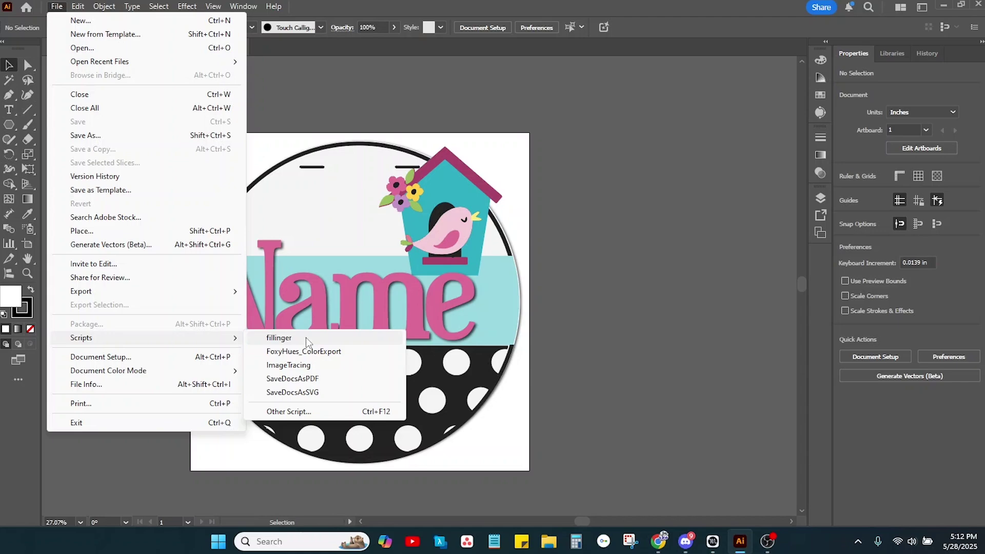
click(299, 412)
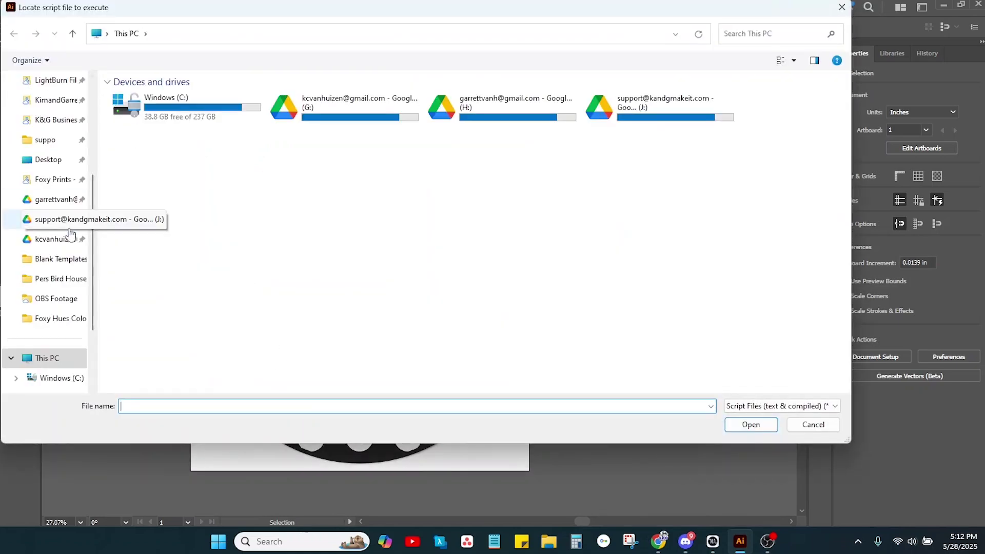
scroll(72, 234, up, 3)
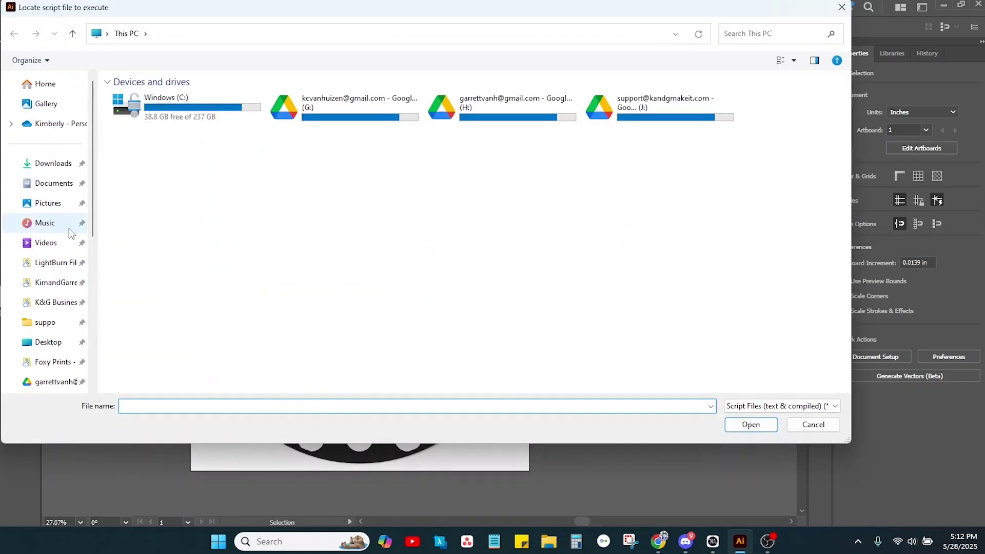
click(49, 342)
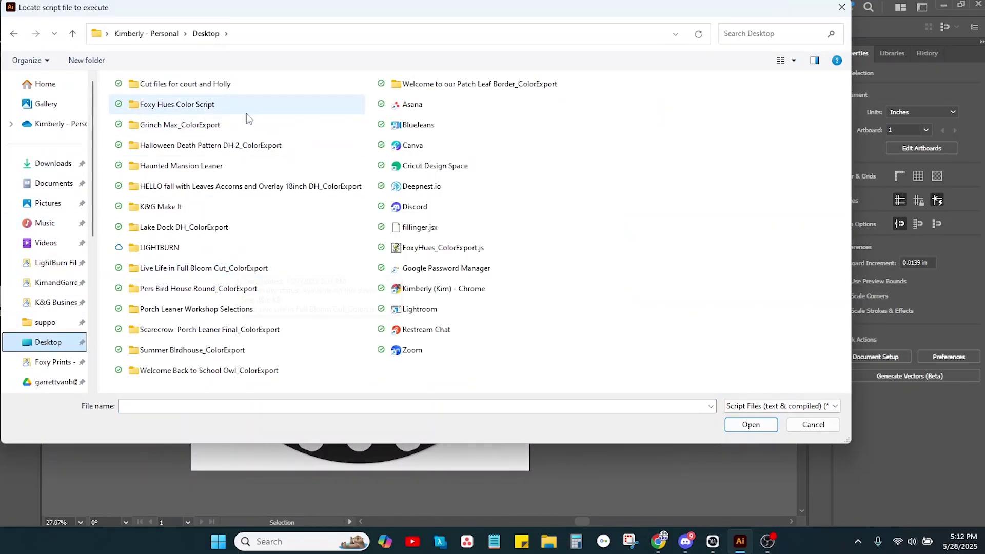
double_click(183, 105)
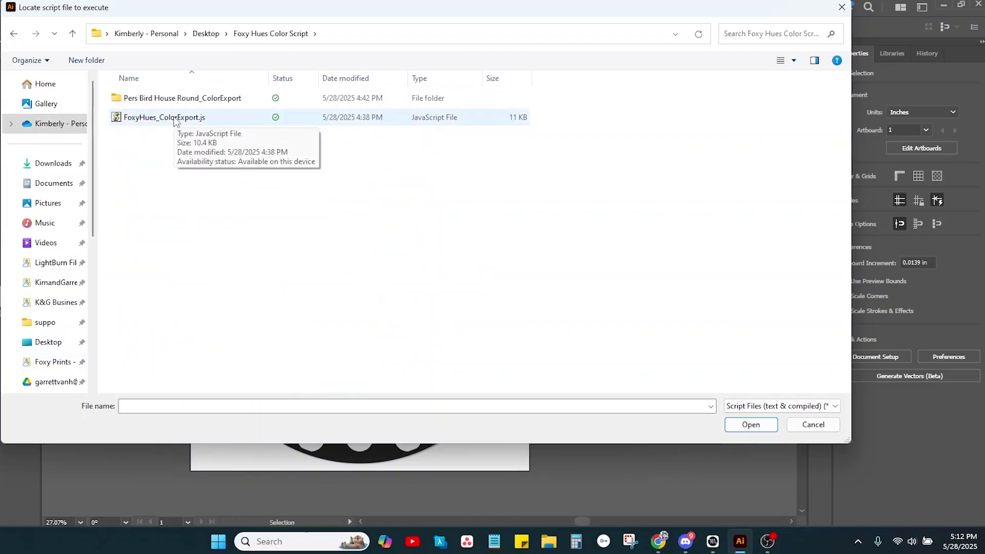
click(175, 120)
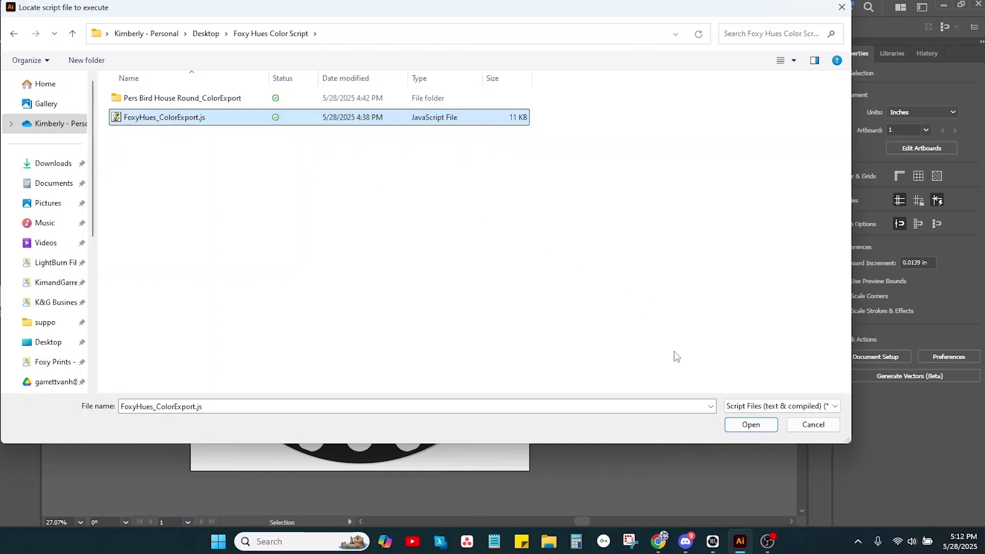
click(751, 425)
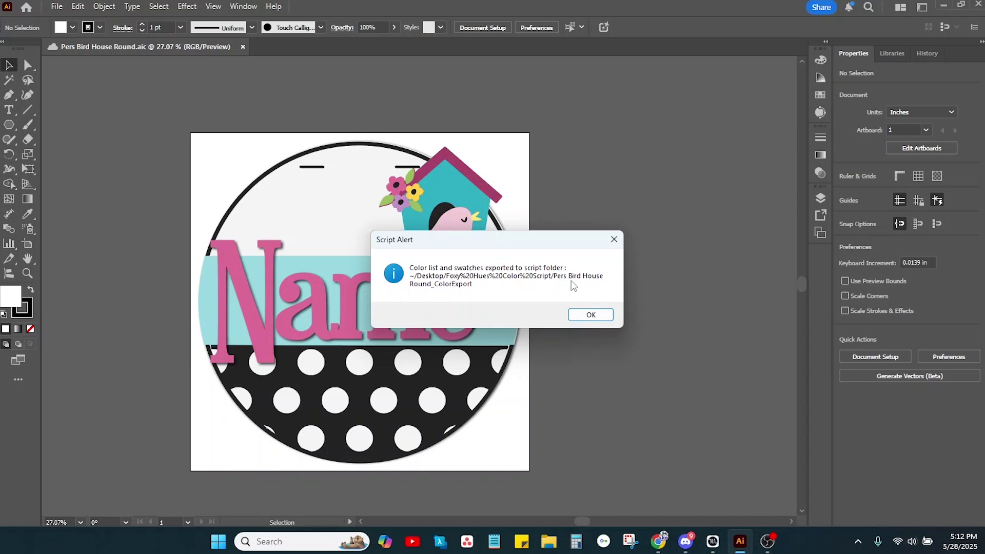
click(584, 316)
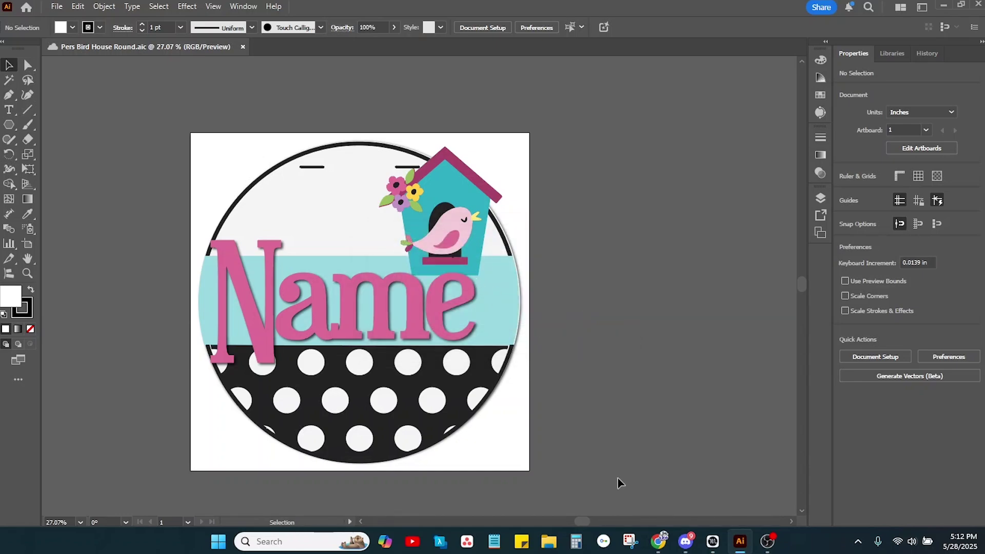
Step: Switch to File Explorer and open the Pers Bird House Round_ColorExport folder inside the Desktop's Foxy Hues Color Script folder
click(549, 541)
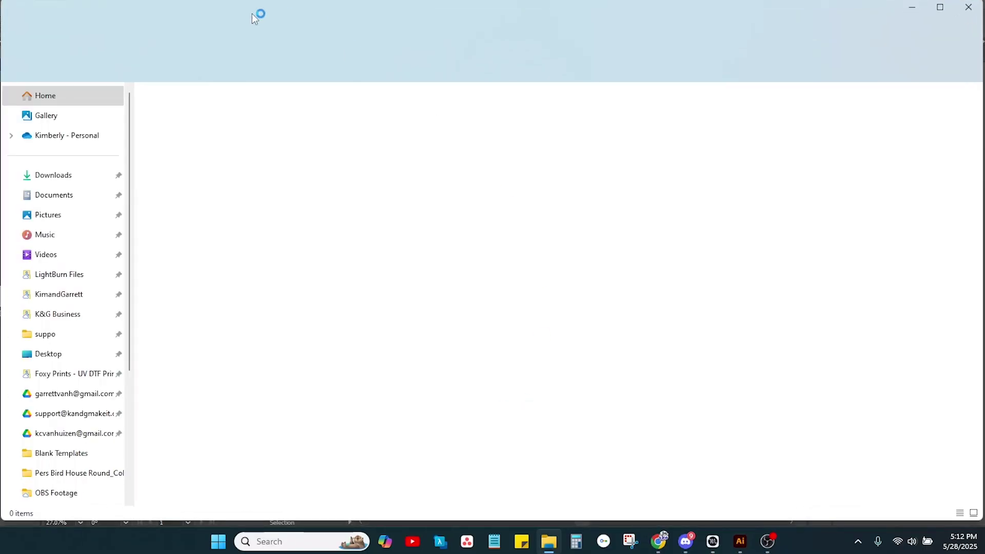
click(46, 353)
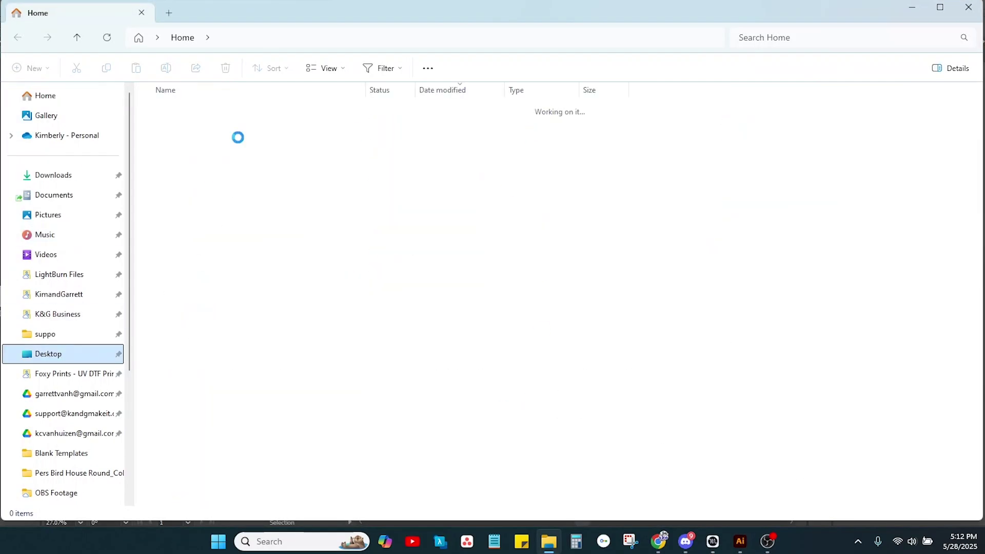
scroll(219, 416, down, 3)
scroll(207, 383, down, 4)
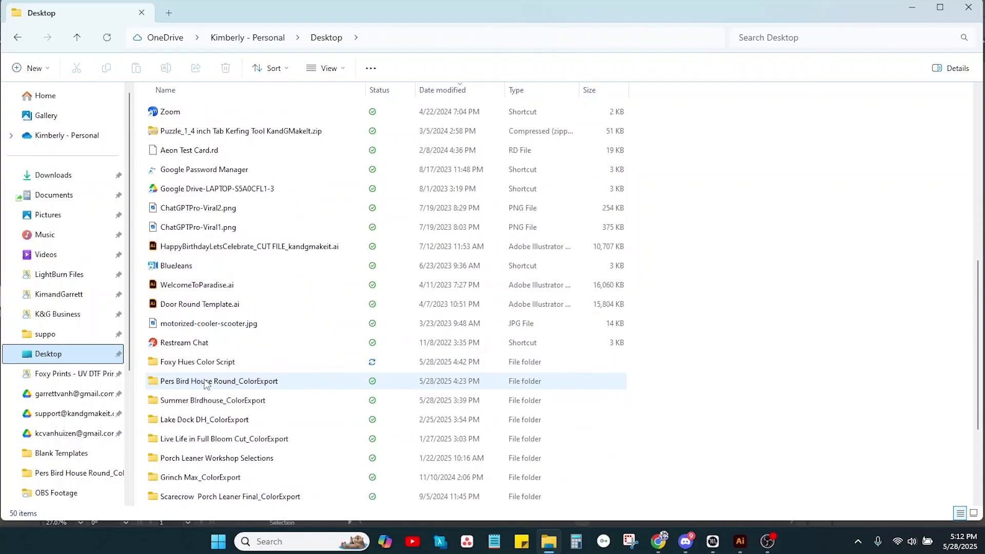
double_click(197, 362)
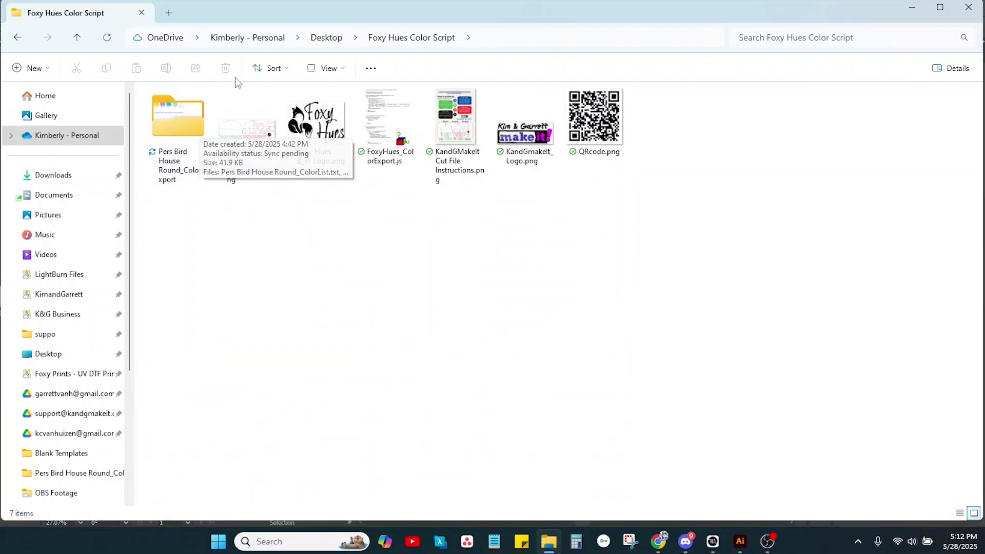
double_click(192, 117)
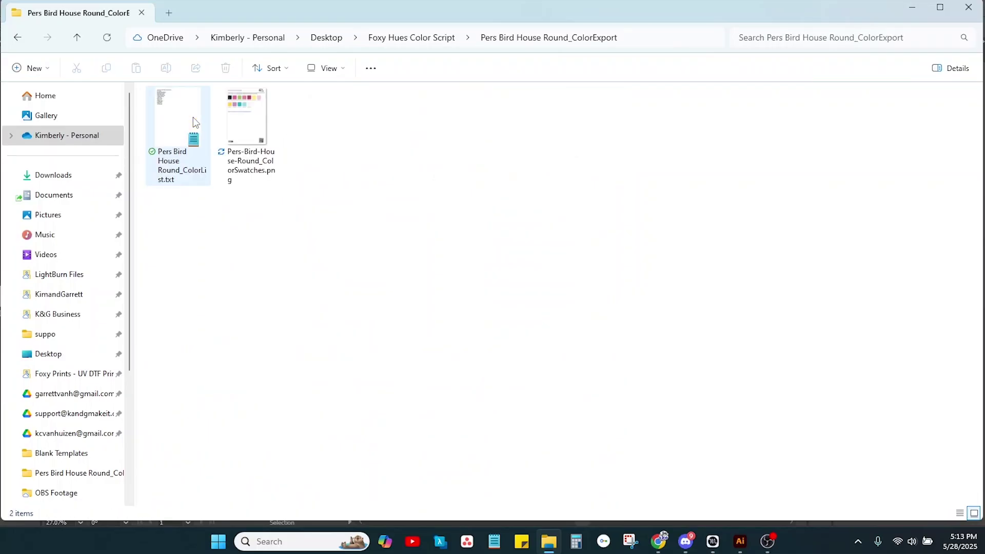
Step: Examine the paint swatches and names in Pers-Bird-House-Round_ColorSwatches.png, close it, and open Pers Bird House Round_ColorList.txt
double_click(237, 122)
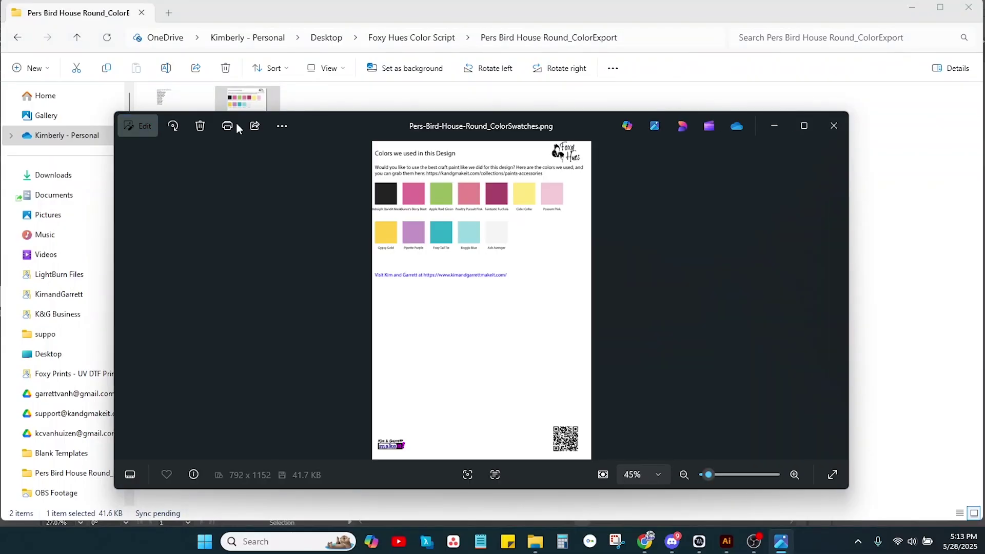
click(804, 126)
scroll(436, 140, up, 2)
scroll(435, 139, up, 3)
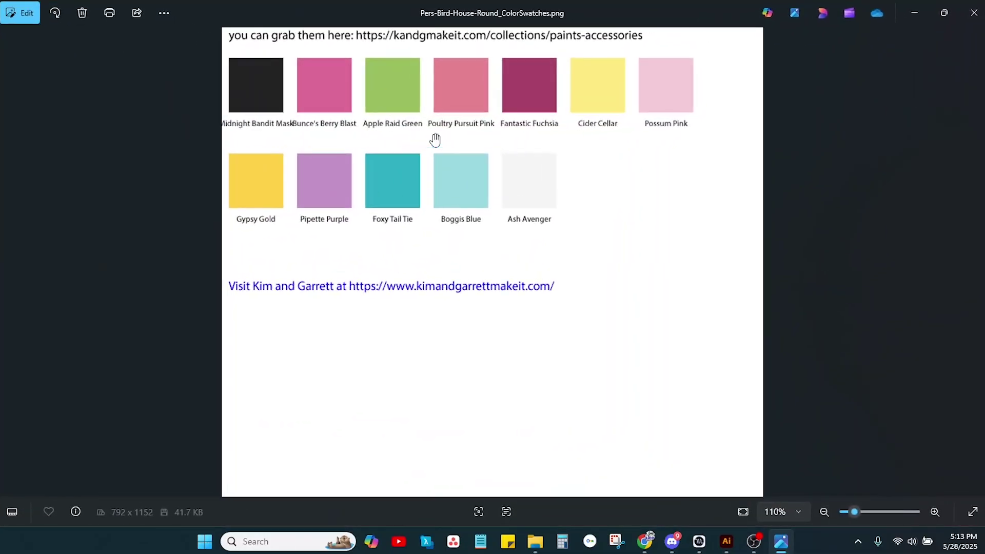
drag(695, 176, 717, 319)
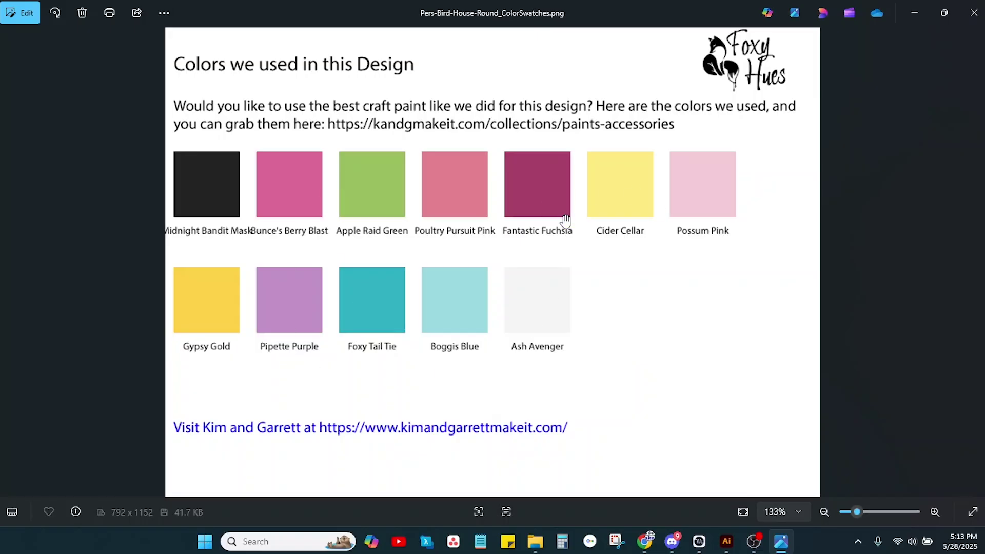
click(974, 13)
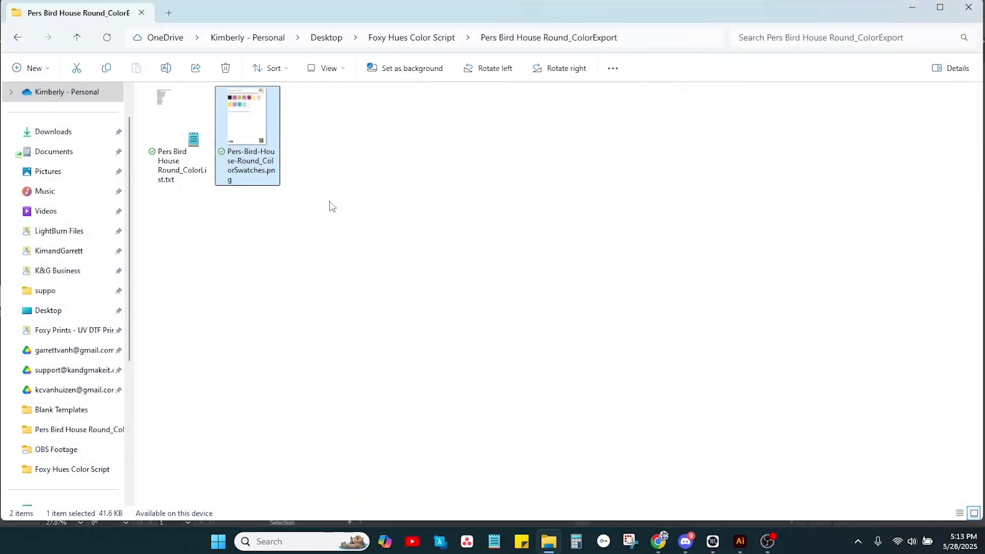
double_click(155, 110)
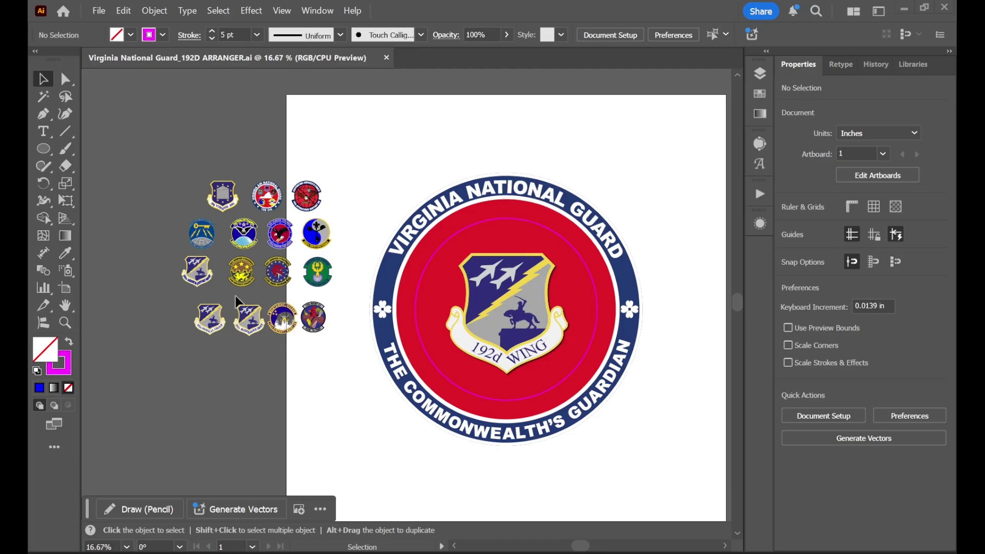
Step: Select all fifteen emblems beside the sign and attach them to the magenta circle with Objects on Path
drag(340, 339, 176, 140)
scroll(229, 190, up, 5)
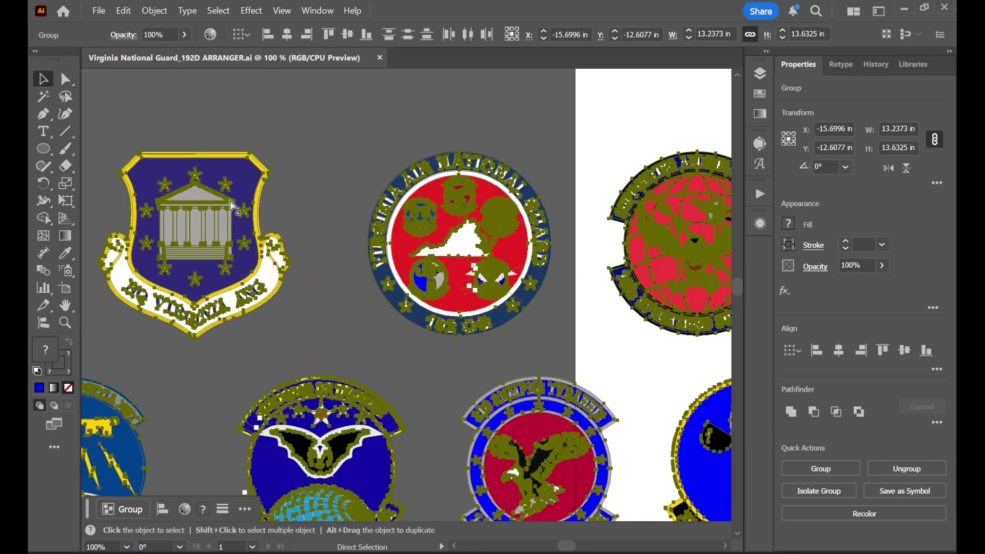
scroll(369, 280, down, 8)
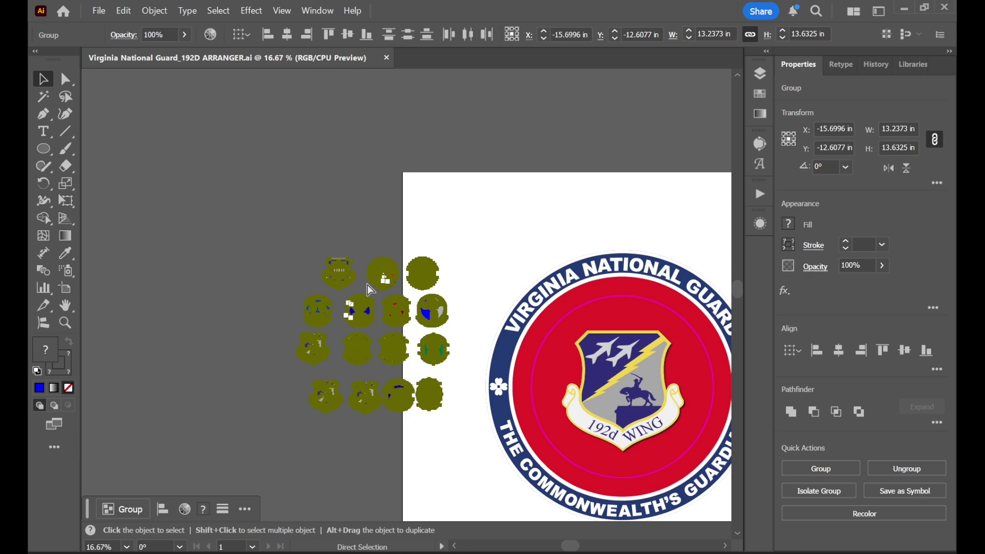
drag(475, 292, 341, 215)
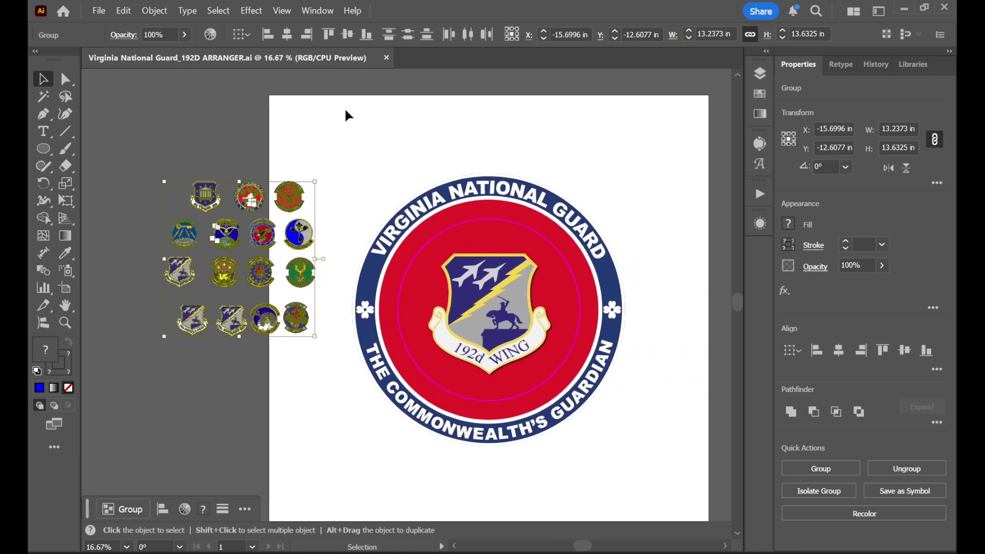
click(156, 11)
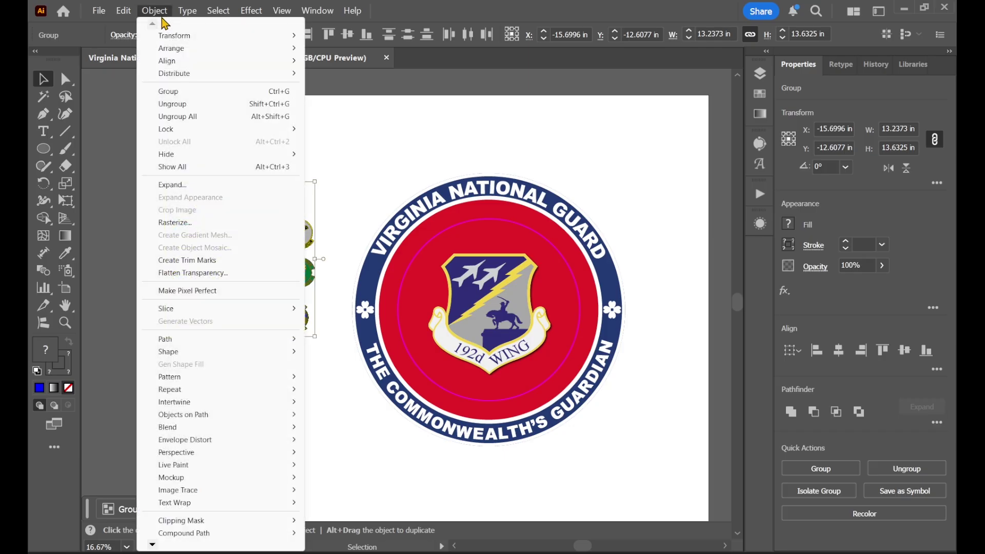
mouse_move(203, 420)
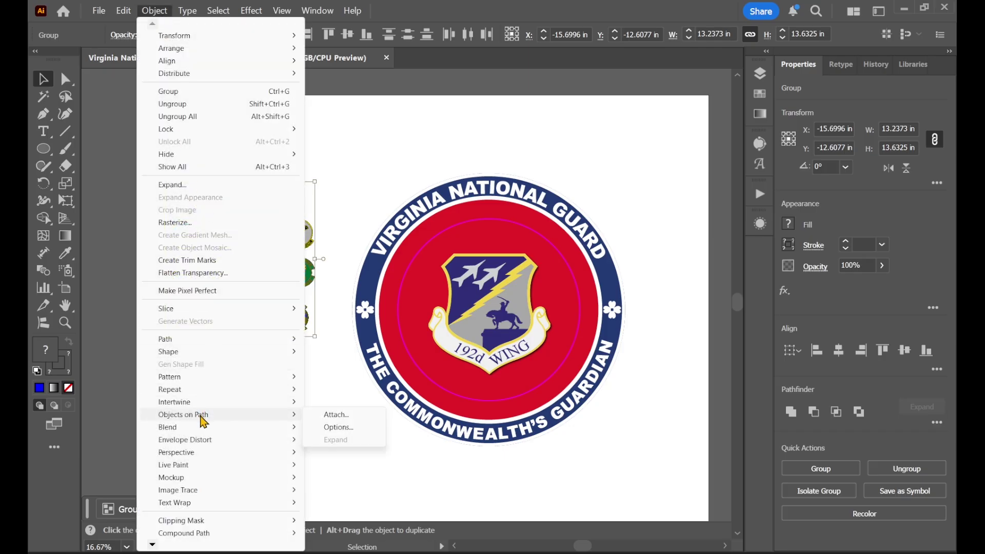
click(350, 416)
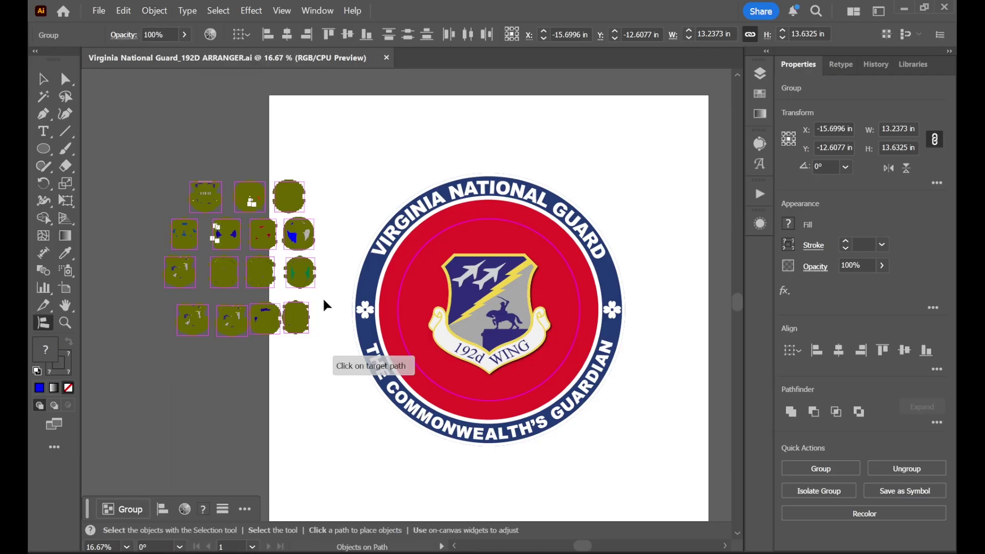
click(415, 363)
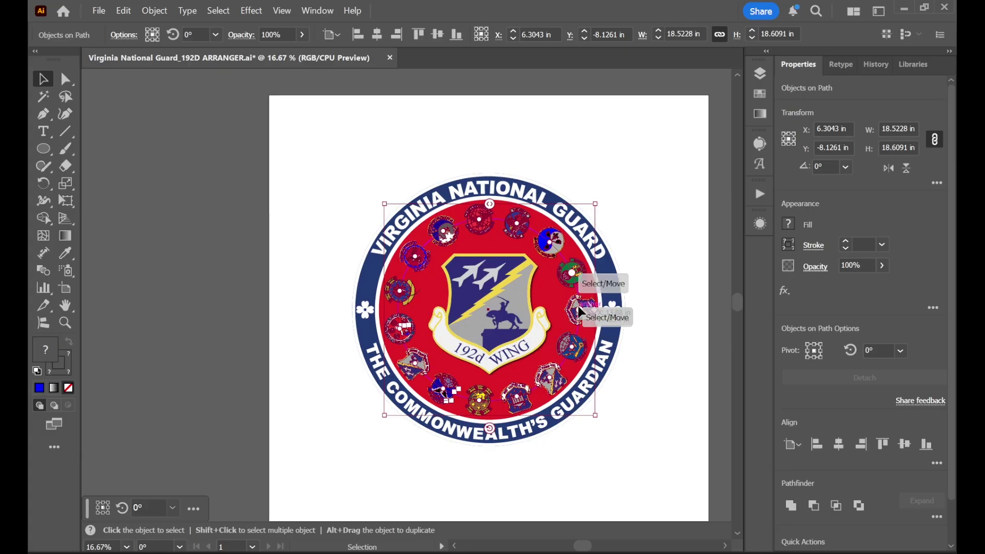
Step: Try rotating the emblems attached to the circle by 30° and by 90°
alt+scroll(590, 293, up, 2)
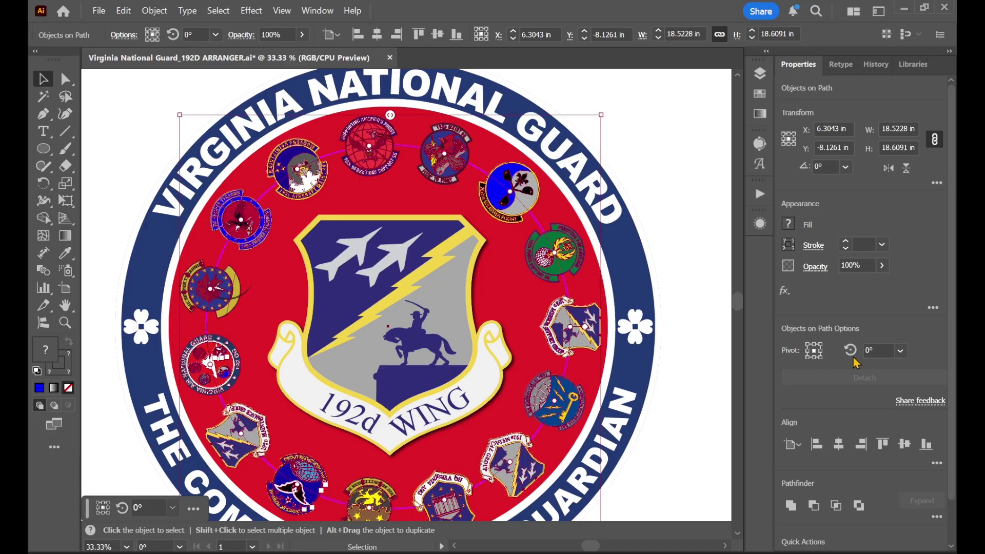
click(900, 351)
click(922, 388)
click(900, 351)
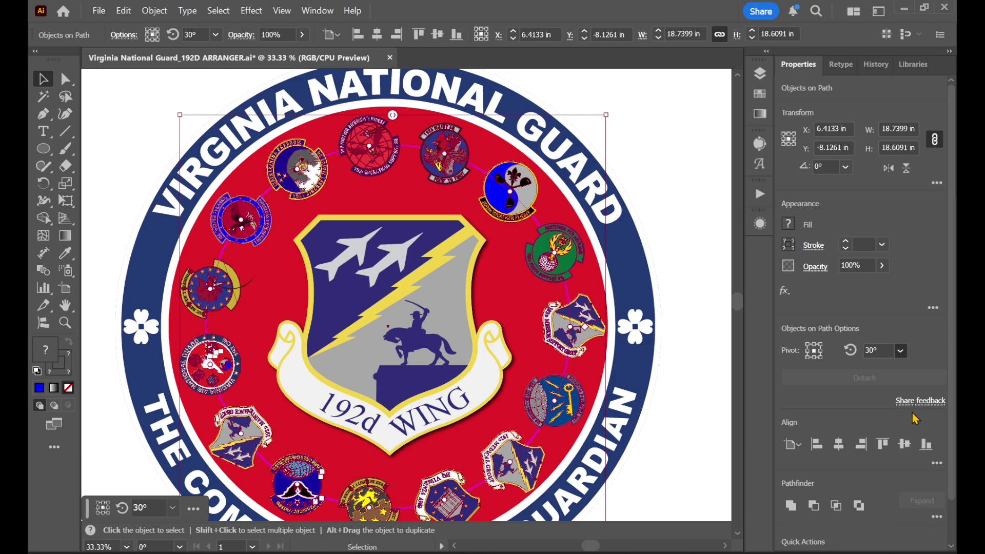
click(915, 414)
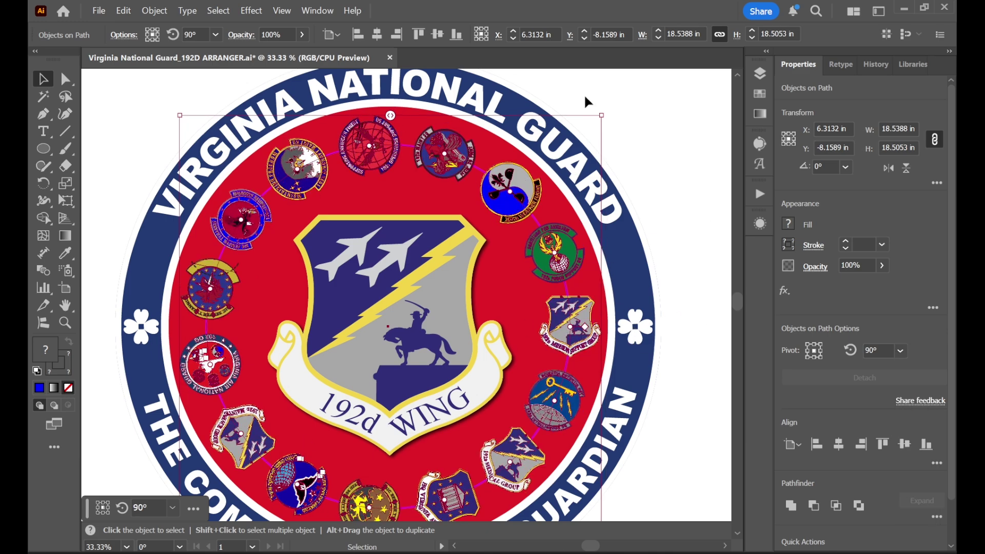
Step: Undo the emblem rotations and the attachment to the magenta circle, and deselect the emblems
scroll(538, 303, down, 2)
key(a)
key(ctrl+z)
key(ctrl+z)
key(ctrl+z)
key(ctrl+z)
key(v)
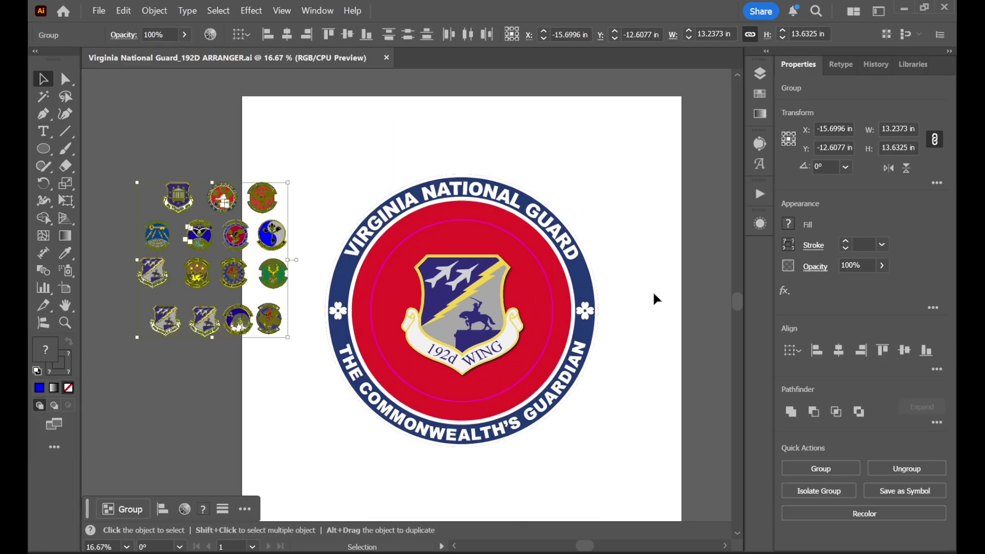
click(645, 204)
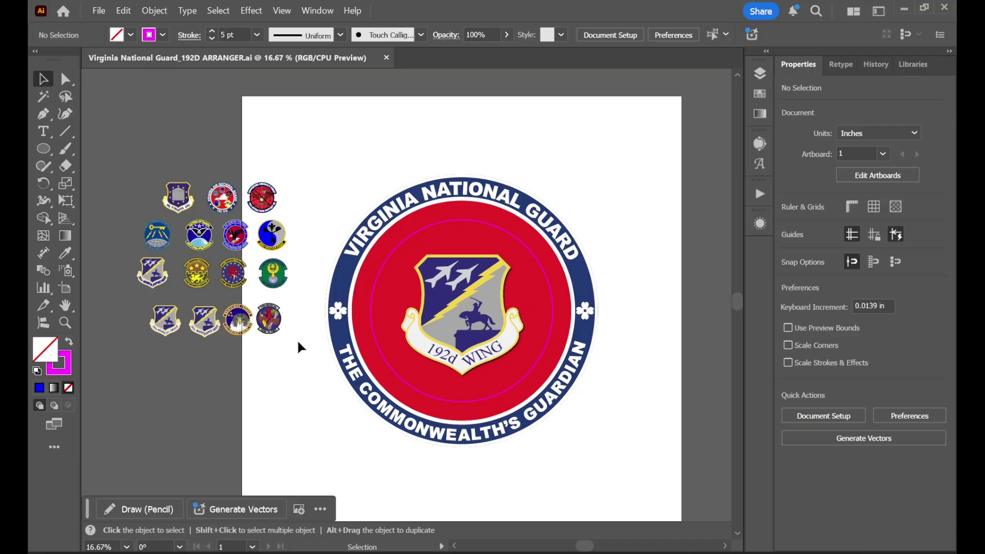
Step: Select all the emblems beside the sign and open the Arranger extension, keeping its window clear of the emblems
drag(296, 351, 127, 151)
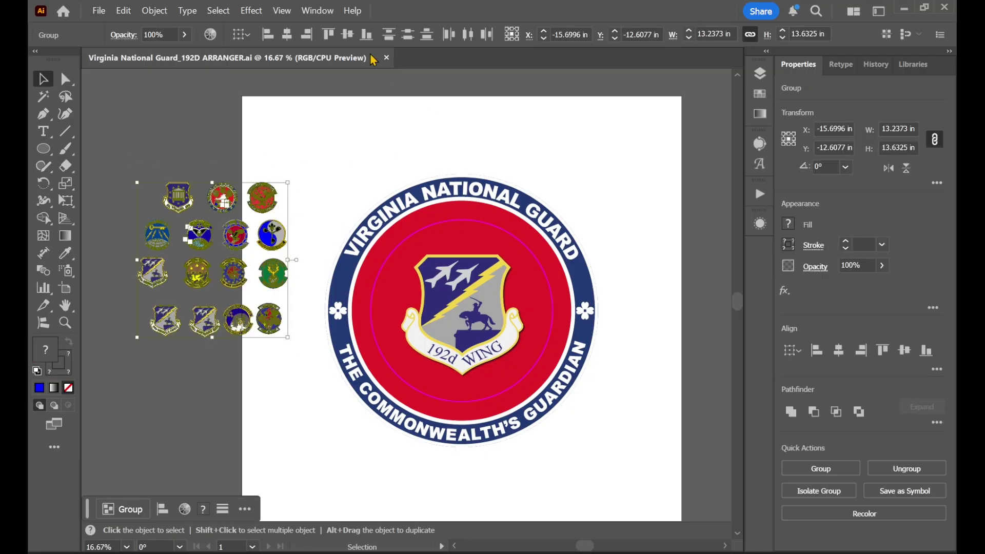
click(318, 11)
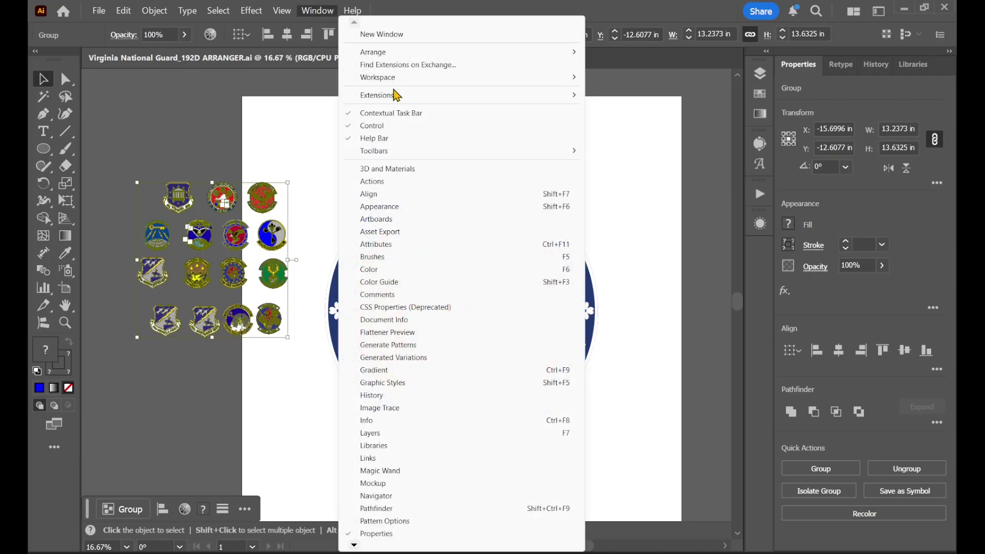
mouse_move(395, 96)
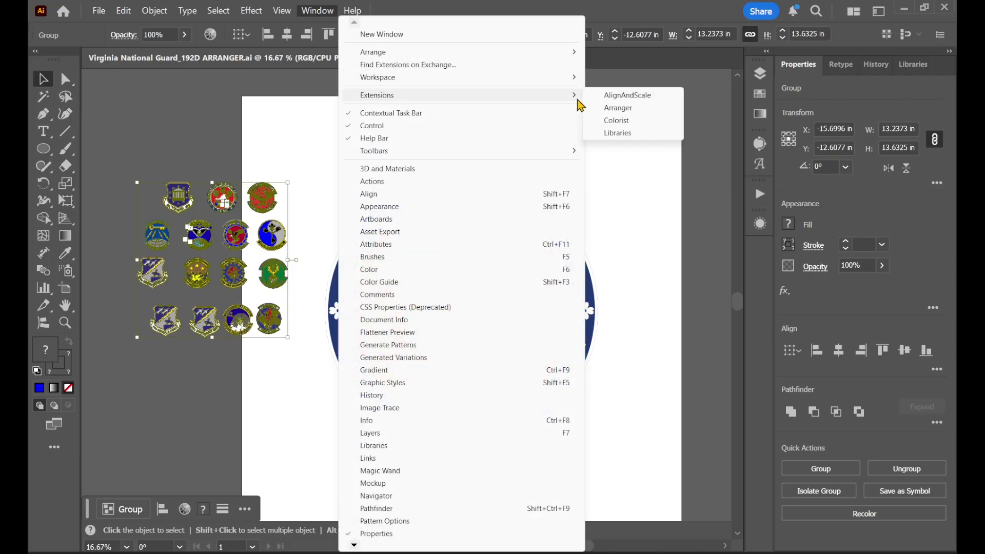
click(647, 109)
drag(315, 99, 459, 123)
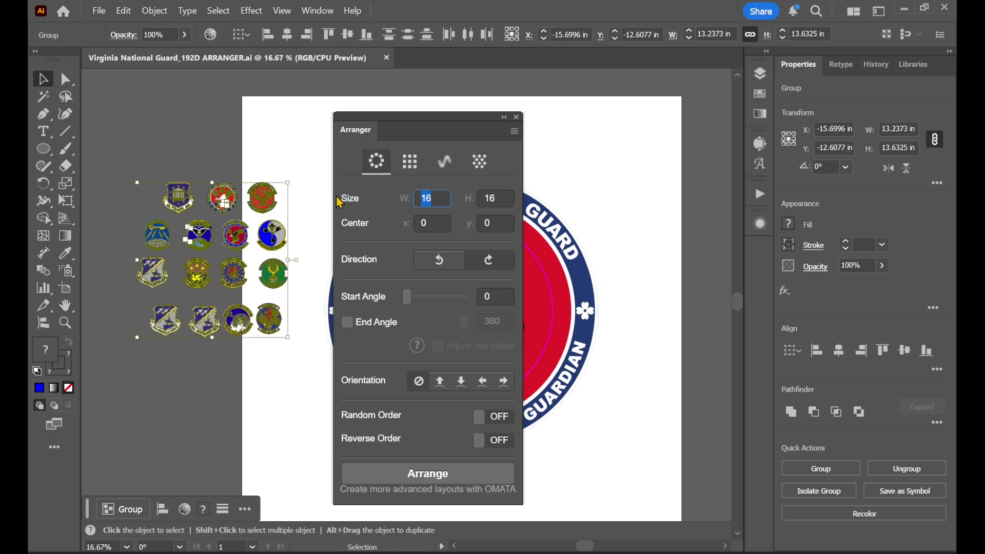
drag(422, 117, 325, 98)
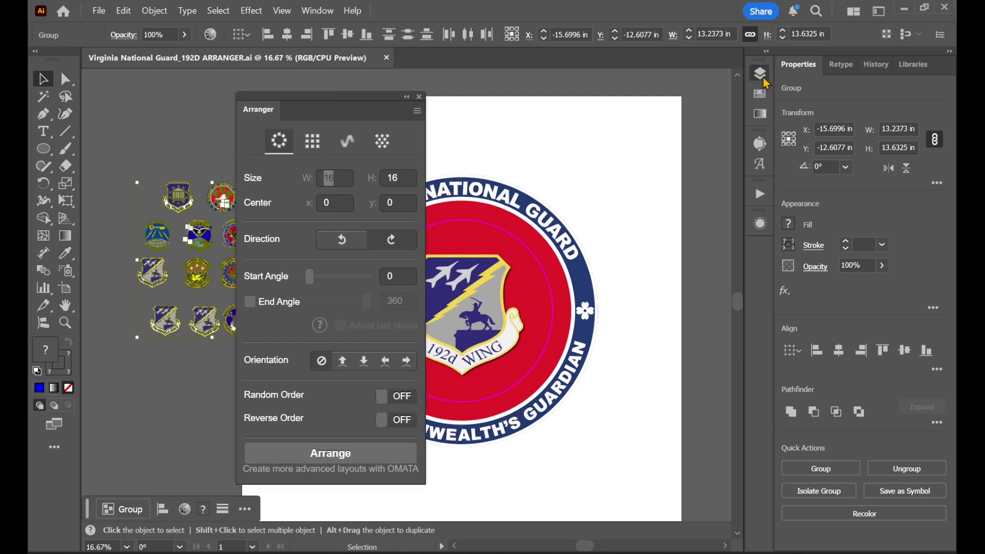
Step: Examine the emblems' stacking order in the expanded top layer, selecting its lowest and its uppermost emblem
click(759, 73)
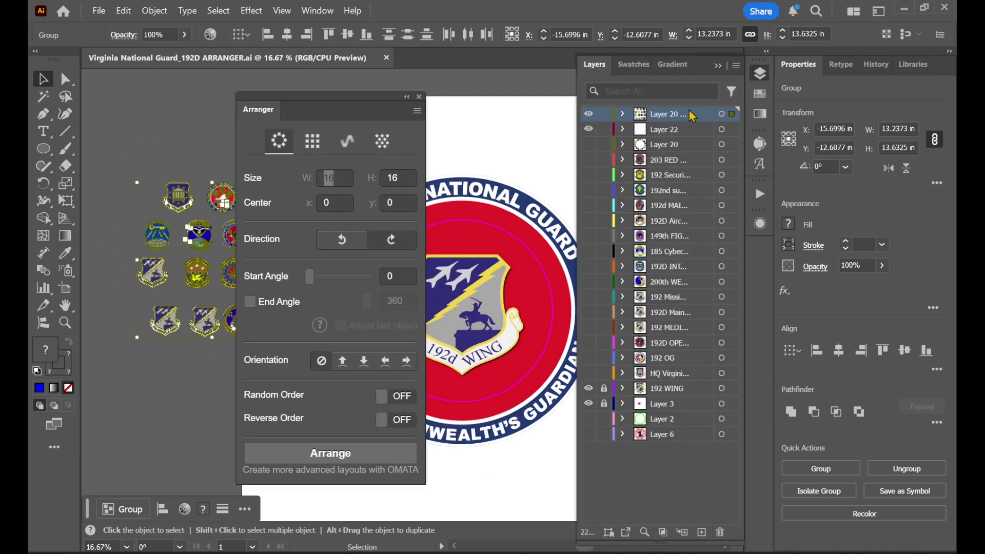
click(624, 115)
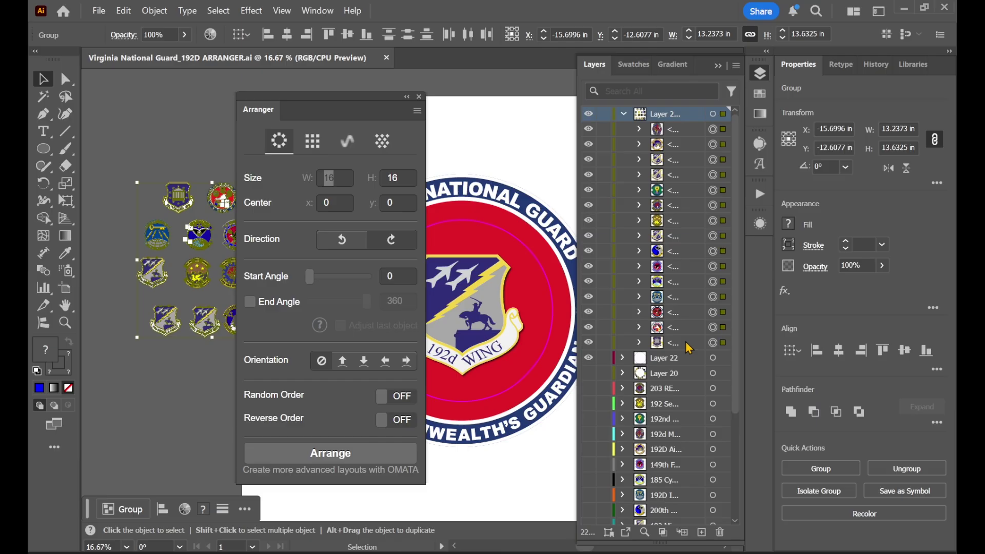
click(712, 343)
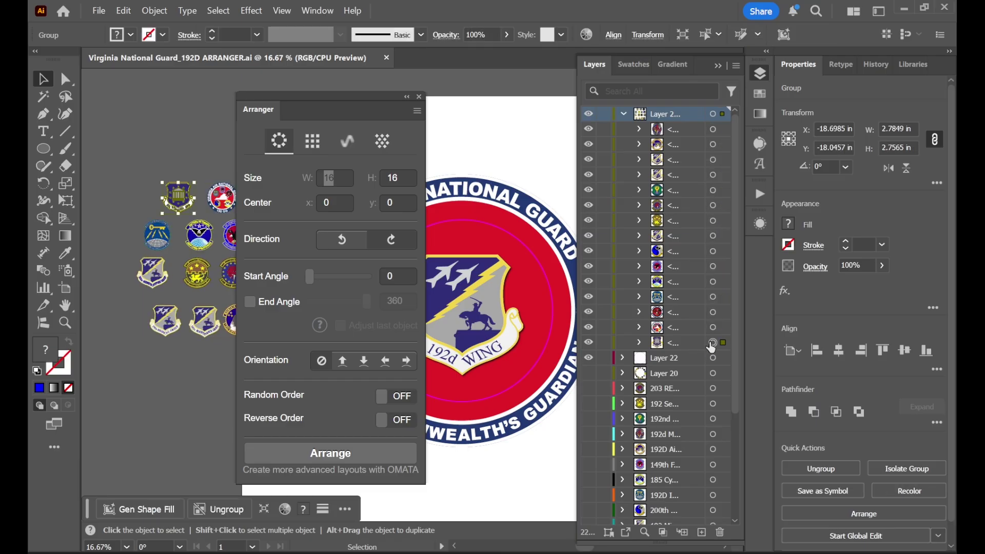
drag(347, 105, 404, 112)
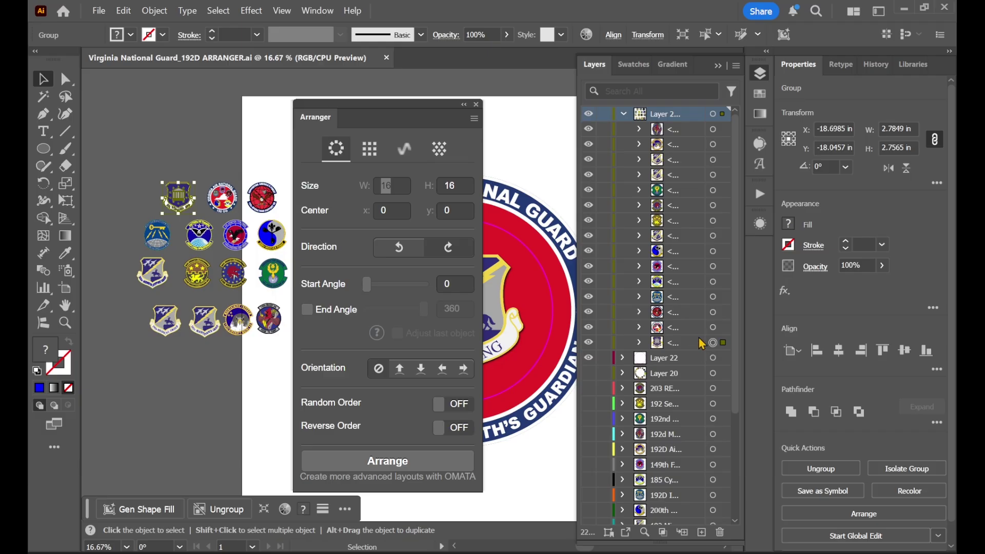
click(713, 129)
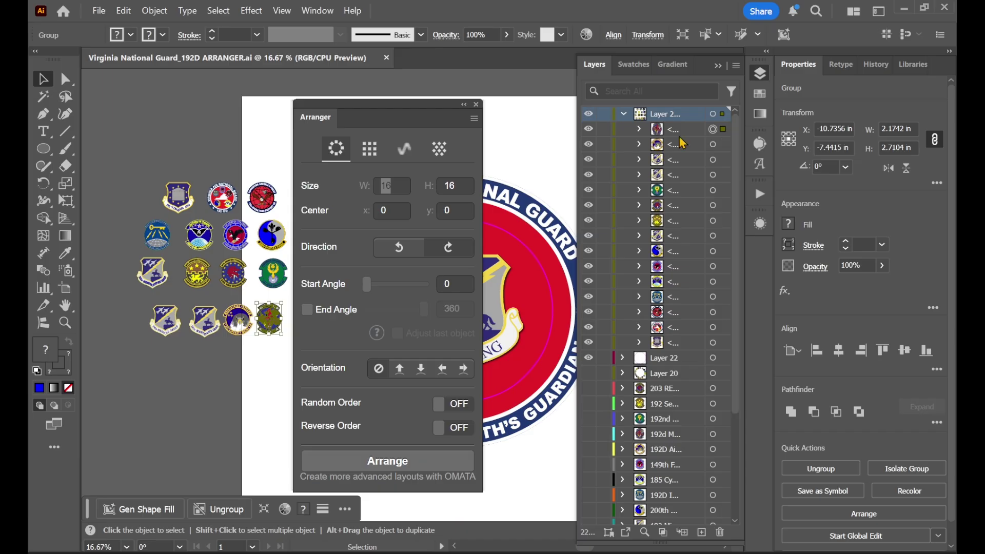
Step: Reselect all the emblems and arrange them in a circle 16 wide and 16 high with a start angle of 0
click(272, 346)
drag(278, 347, 133, 163)
click(760, 73)
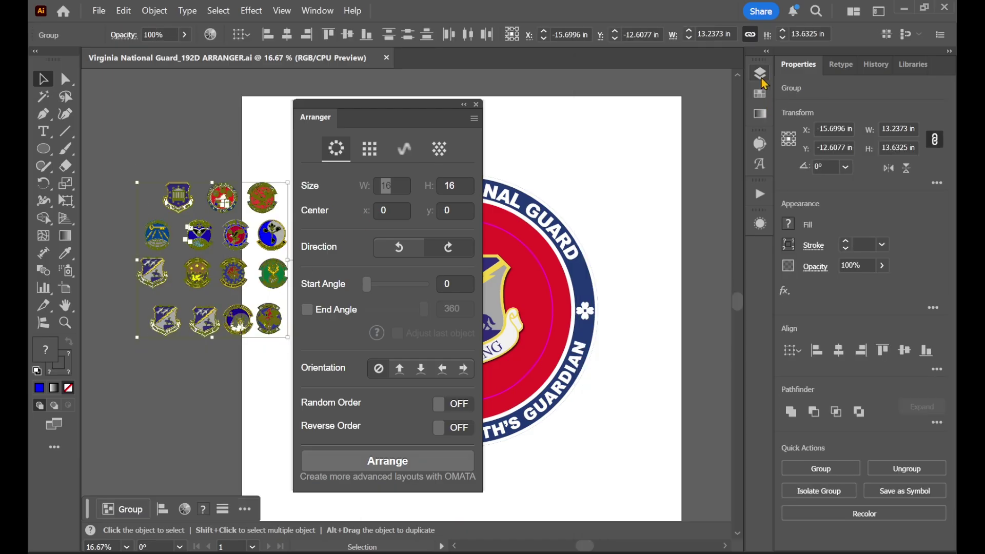
drag(423, 108, 671, 110)
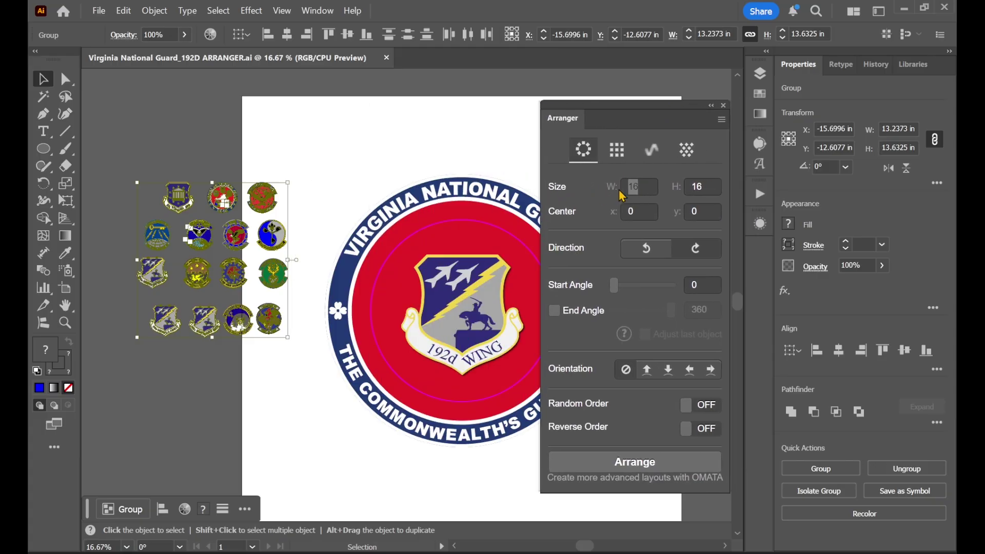
click(649, 189)
double_click(709, 189)
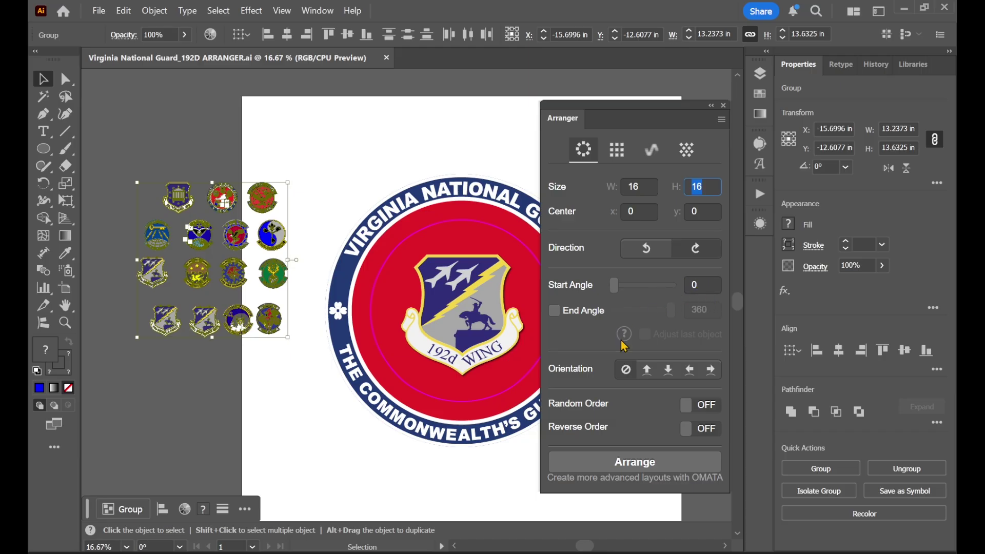
click(630, 468)
Step: Move the arranged emblem ring over the magenta circle on the sign's red area and nudge it into alignment
drag(390, 314, 458, 221)
key(space)
drag(486, 272, 399, 256)
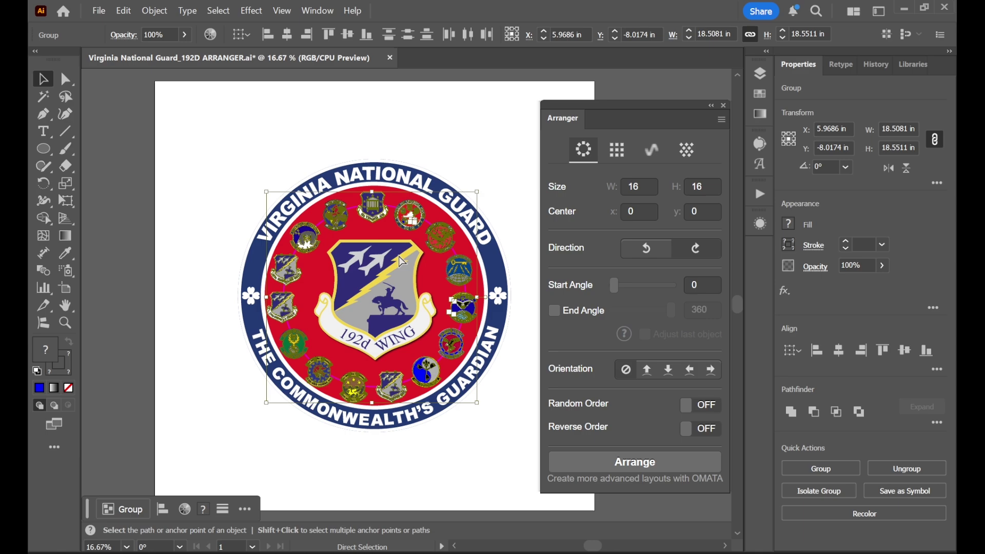
scroll(399, 257, up, 1)
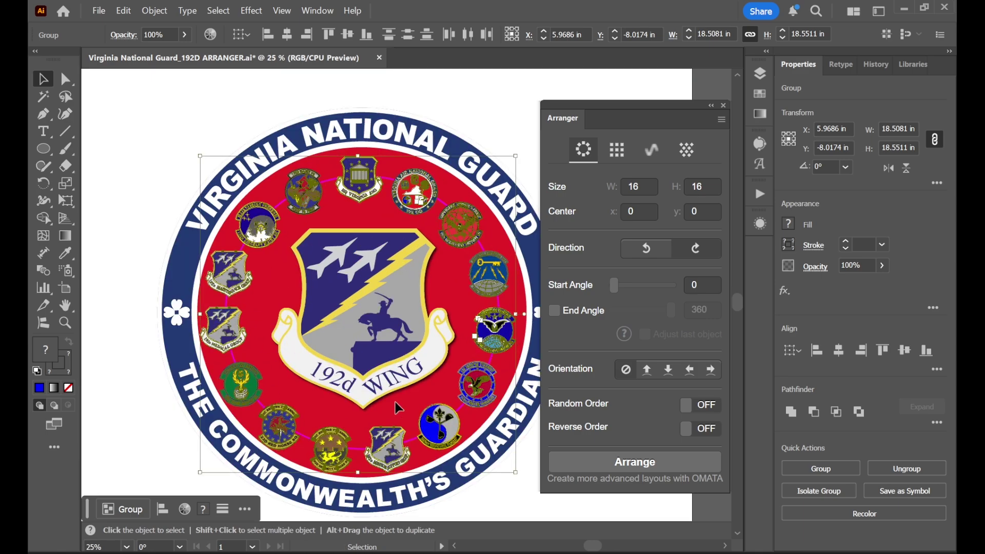
drag(410, 192, 411, 191)
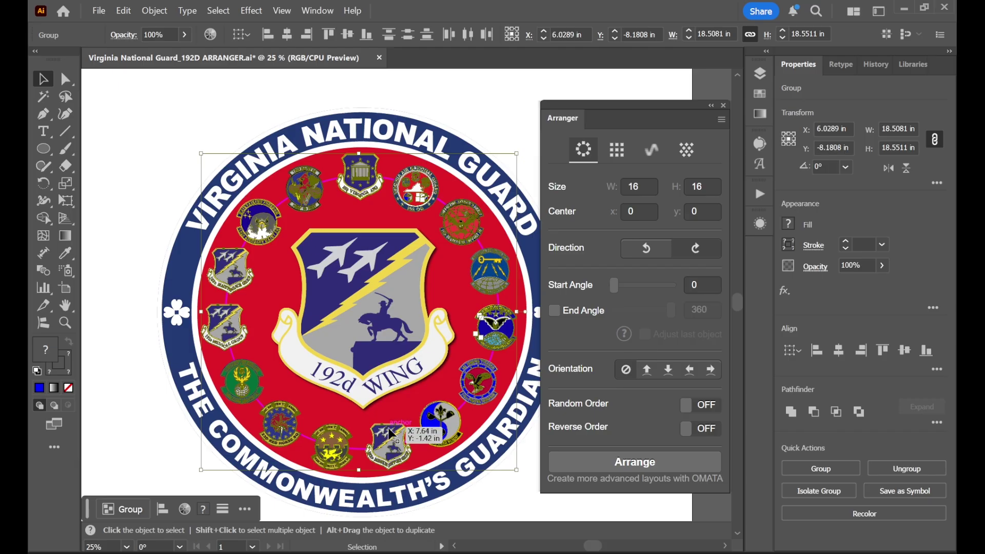
Step: Set the circle's width and height to 15.5 in Arranger and rearrange the emblems
double_click(645, 184)
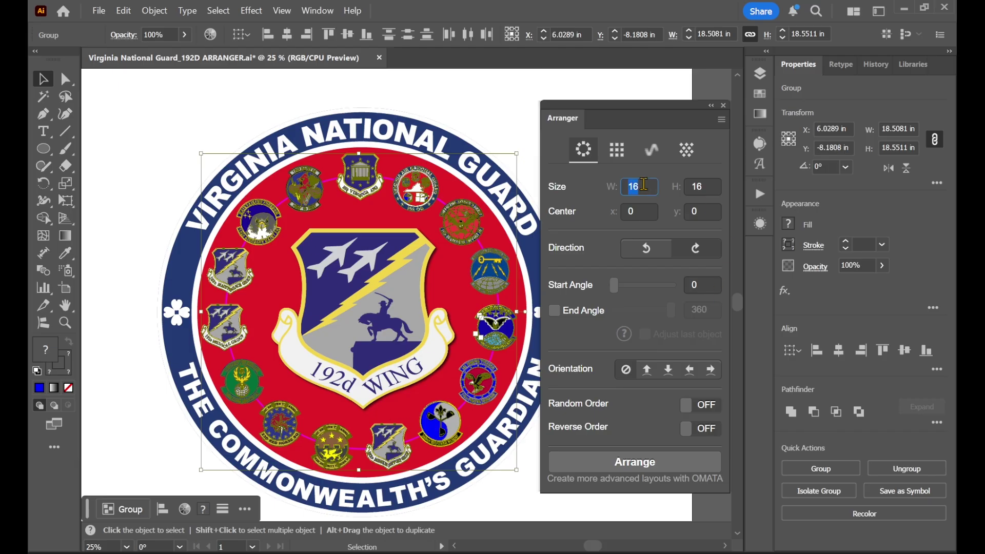
click(706, 182)
double_click(695, 185)
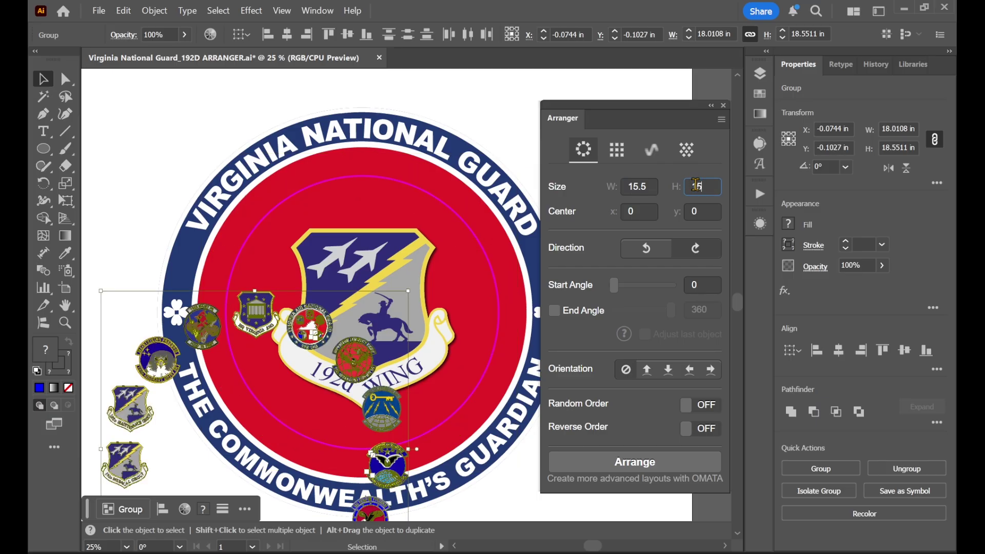
text(15.5)
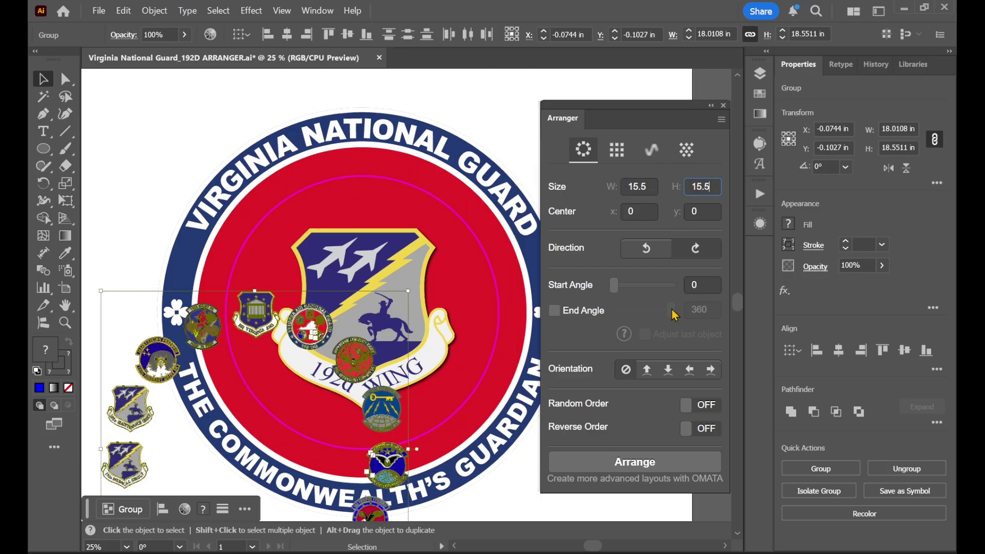
click(635, 462)
Step: Move the resized emblem ring back onto the sign's red area around the 192d Wing shield
key(t)
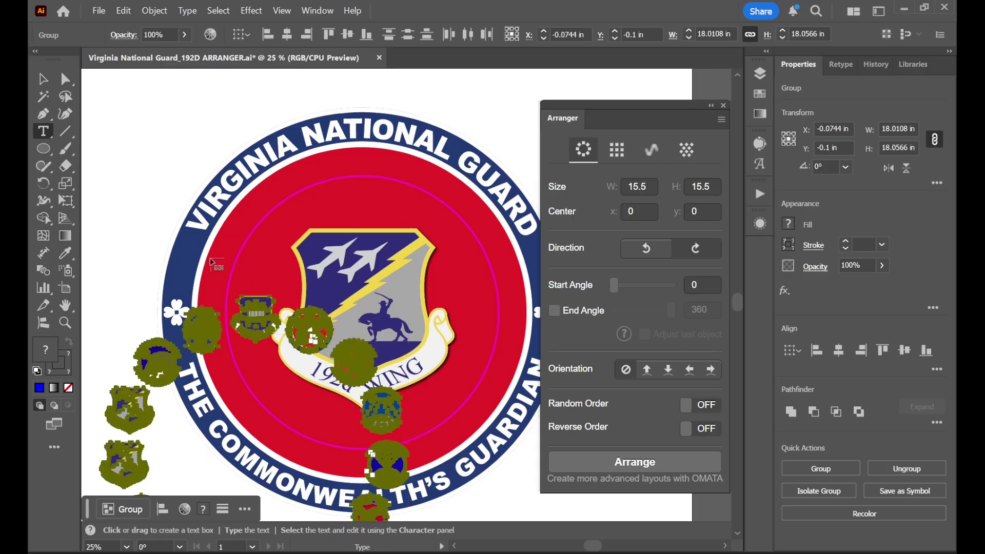
click(43, 79)
drag(291, 328, 413, 201)
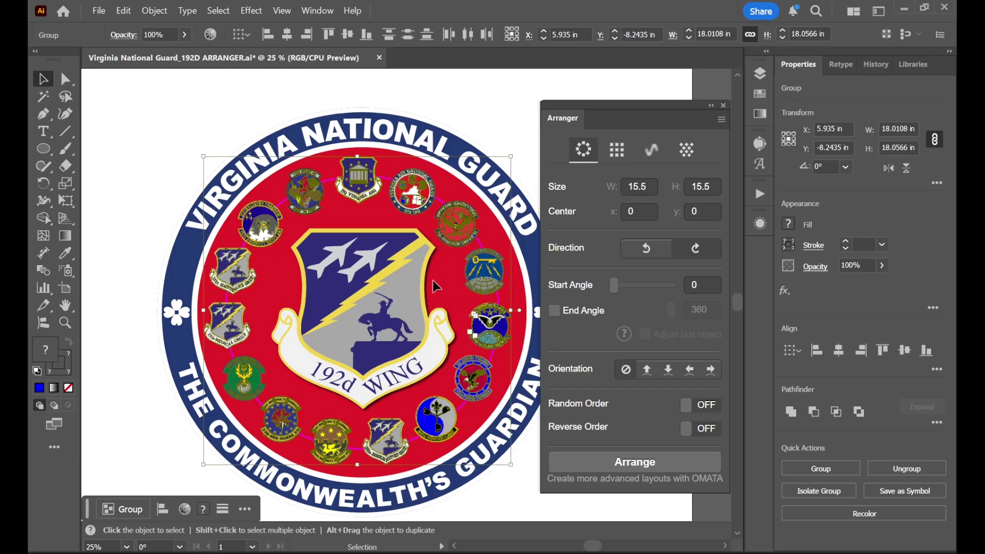
scroll(277, 281, down, 1)
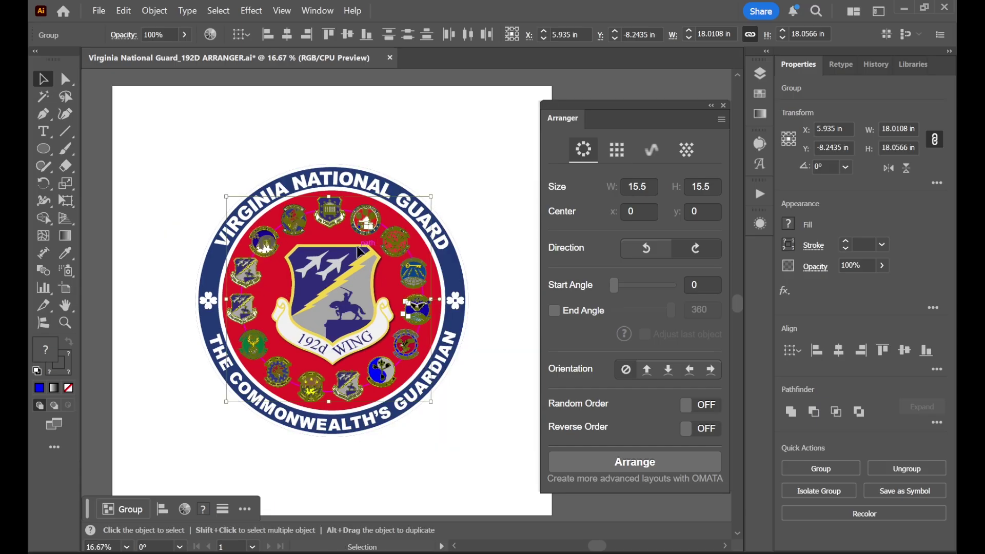
drag(337, 224, 342, 225)
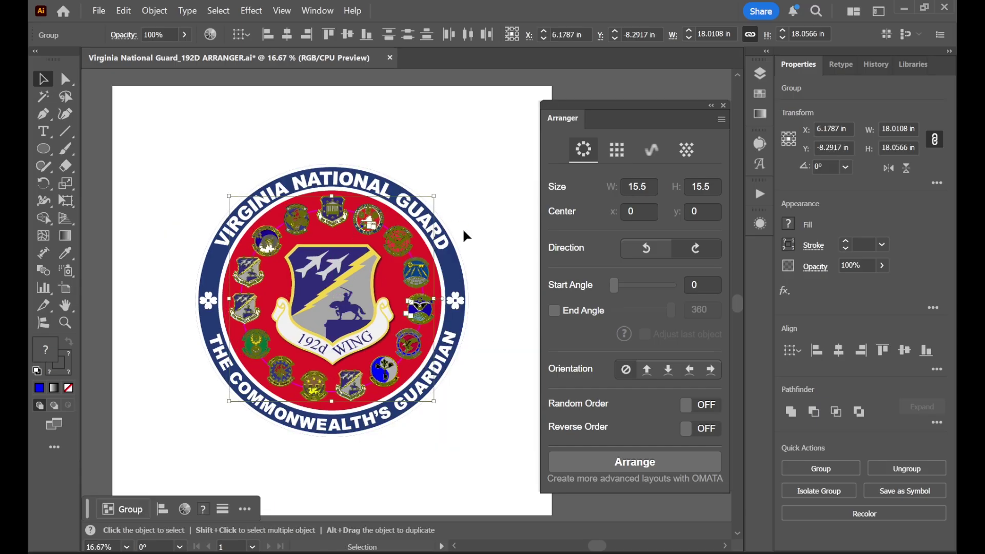
Step: Group the emblems, center the group horizontally and vertically on the artboard, and deselect it
key(v)
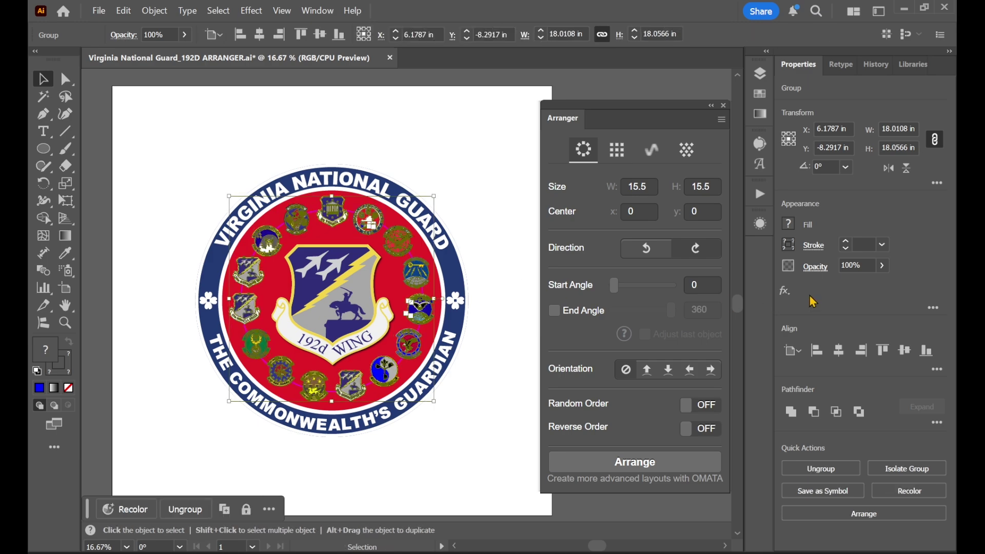
click(839, 351)
click(906, 351)
click(507, 252)
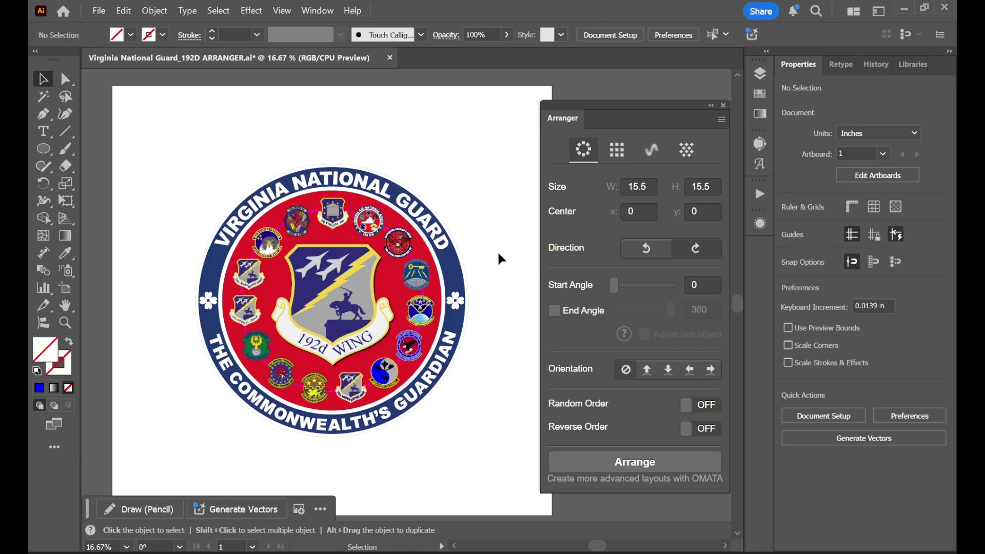
Step: Remove the magenta guide circle from behind the emblem ring
scroll(391, 238, up, 3)
click(389, 227)
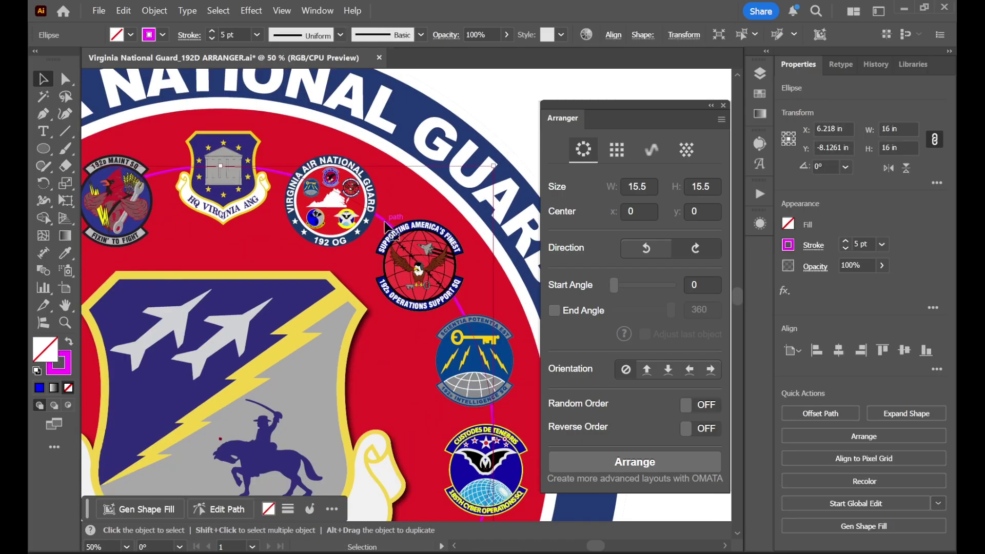
key(ctrl+shift+a)
scroll(384, 223, down, 3)
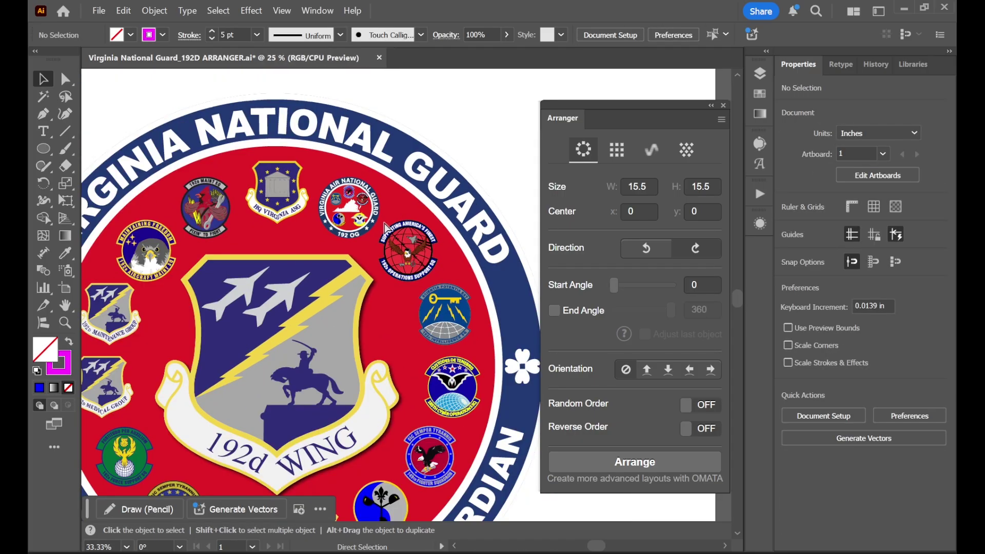